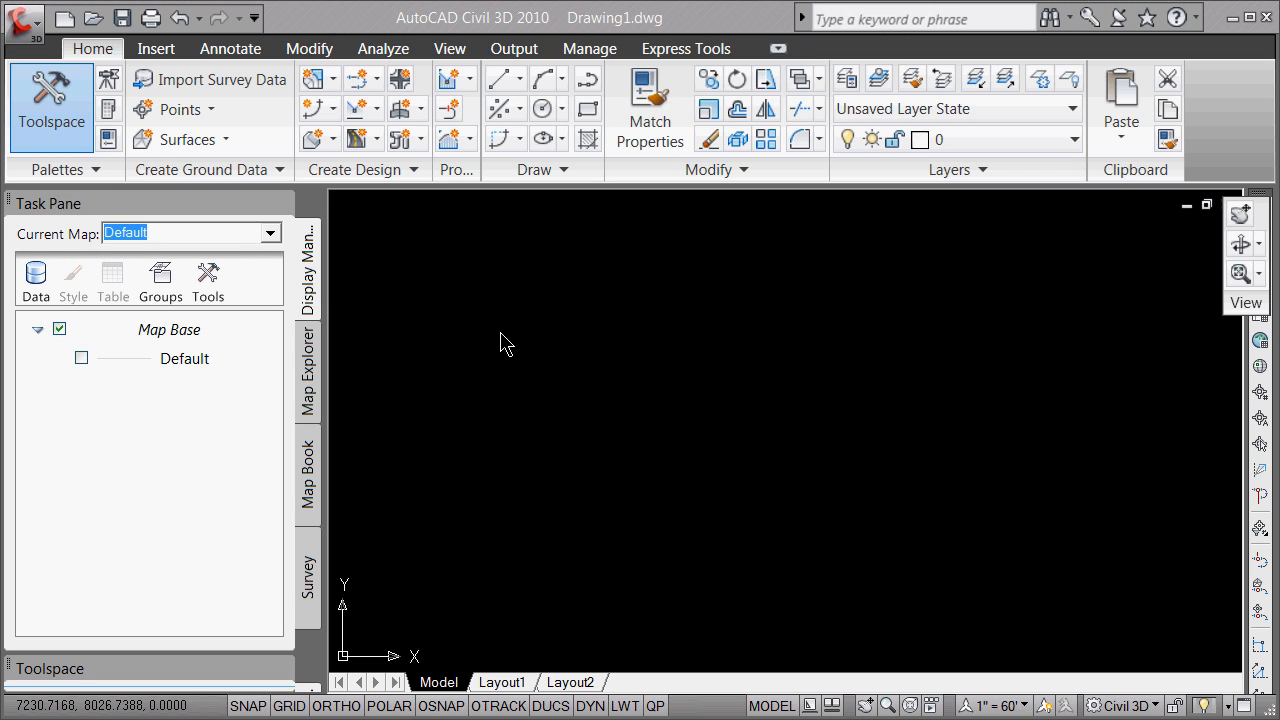
# - Open the existing drawing Oct4a.dwg and skip choosing a replacement for the missing shape file
pyautogui.click(20, 24)
pyautogui.moveTo(129, 152)
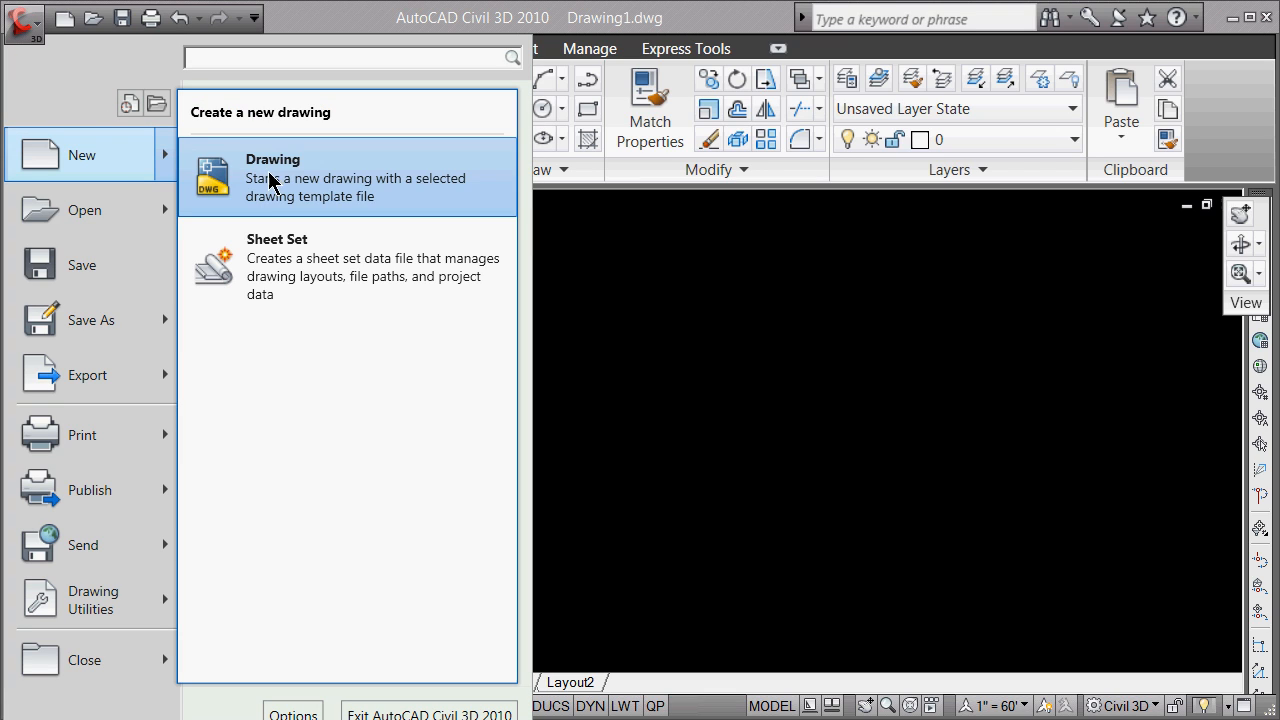
pyautogui.moveTo(131, 214)
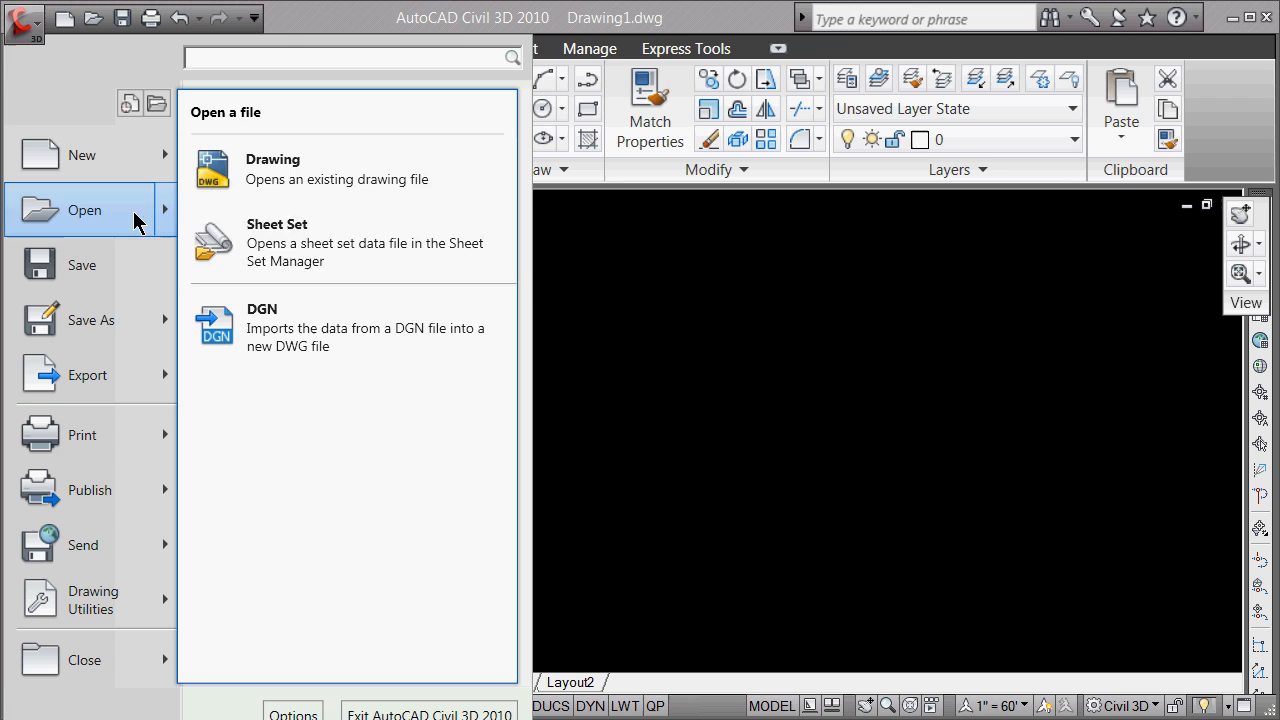
pyautogui.click(280, 172)
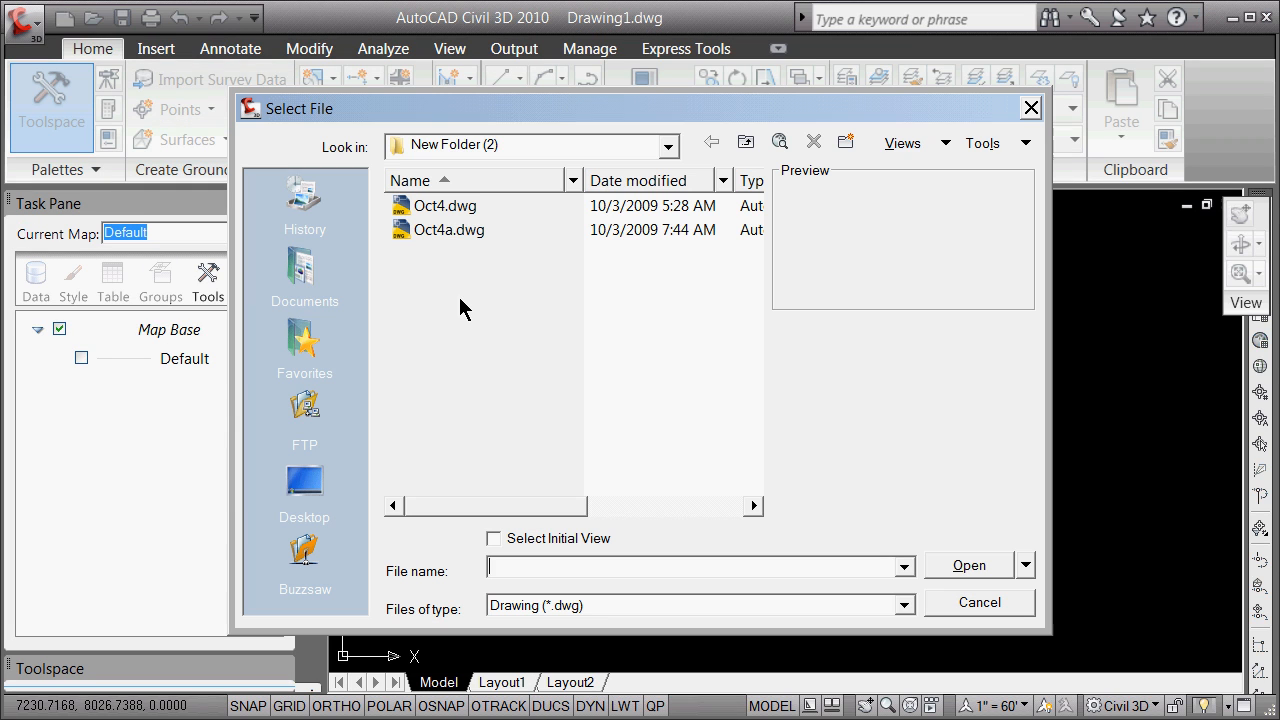
pyautogui.click(446, 231)
pyautogui.click(979, 576)
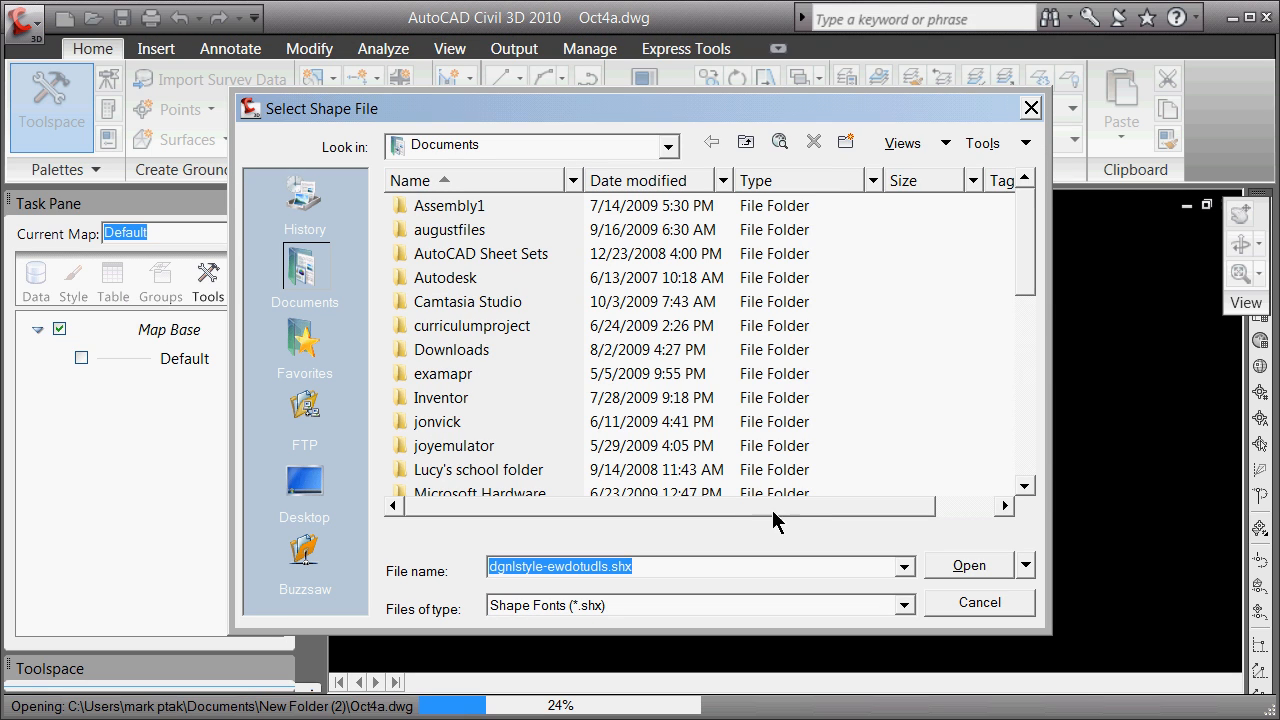
pyautogui.click(980, 604)
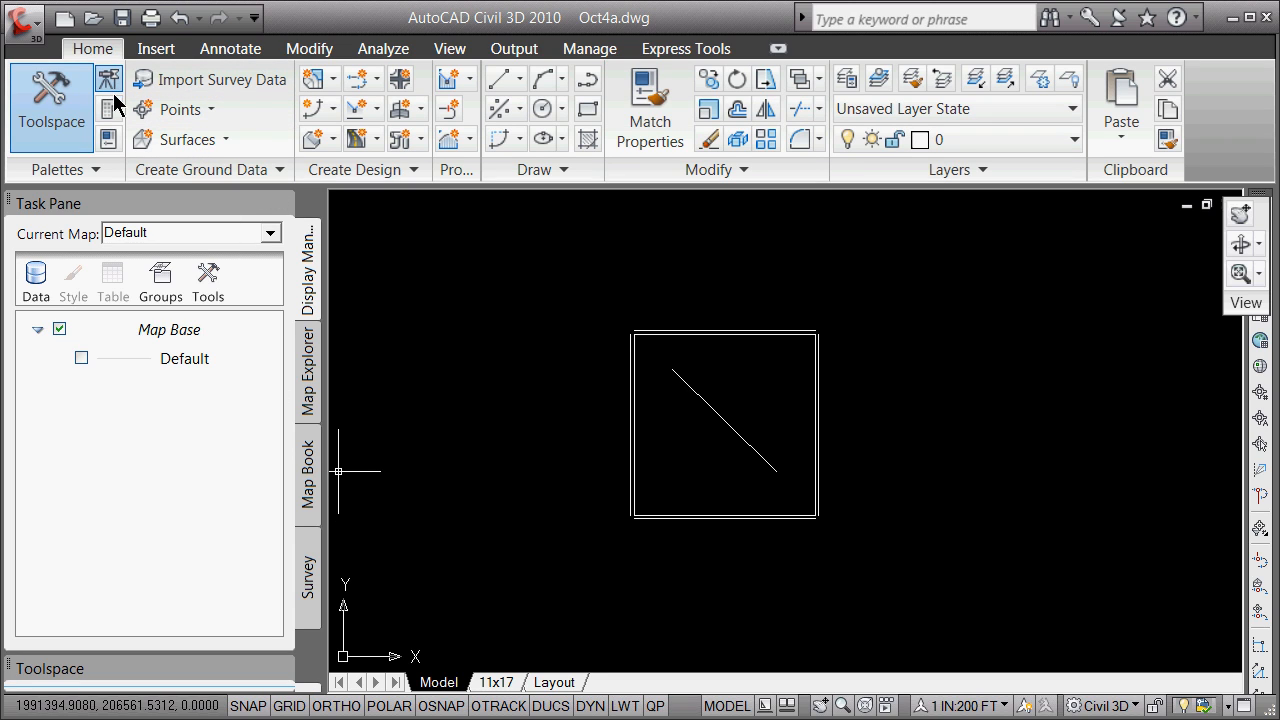
# - Close the Map Task Pane and show the Prospector tree in the Toolspace
pyautogui.moveTo(177, 668); pyautogui.dragTo(183, 632)
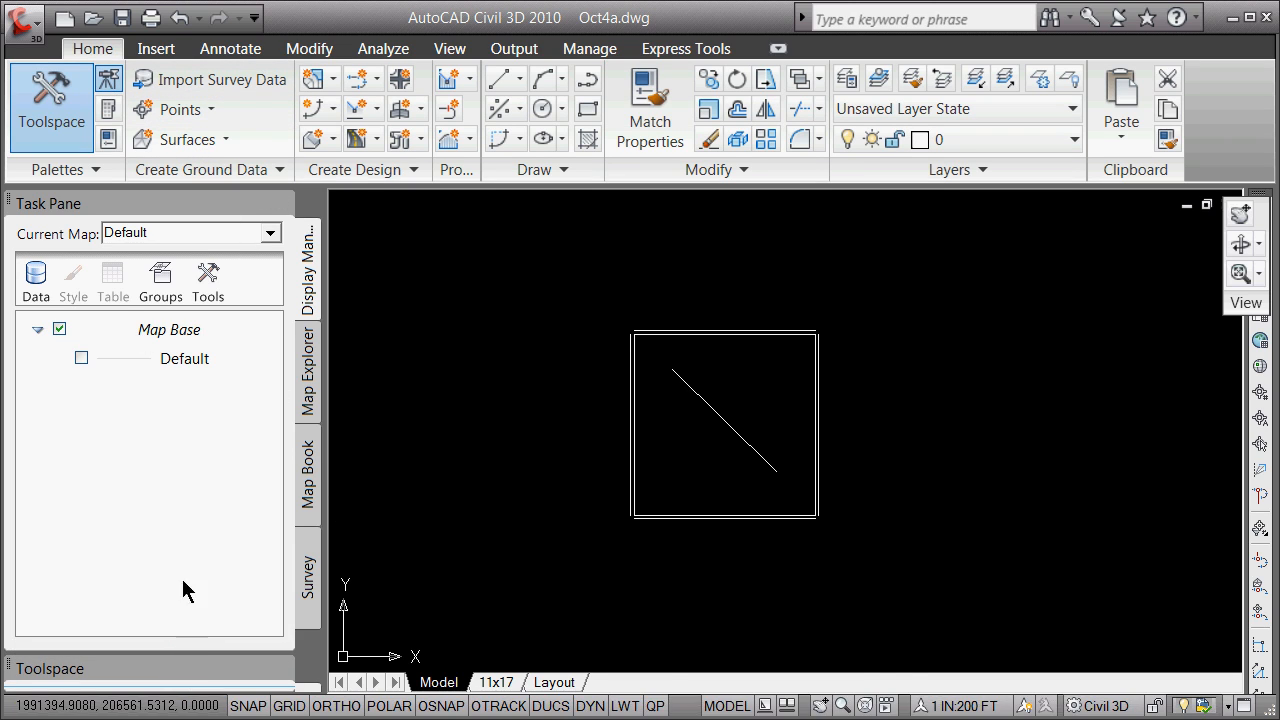
pyautogui.click(283, 203)
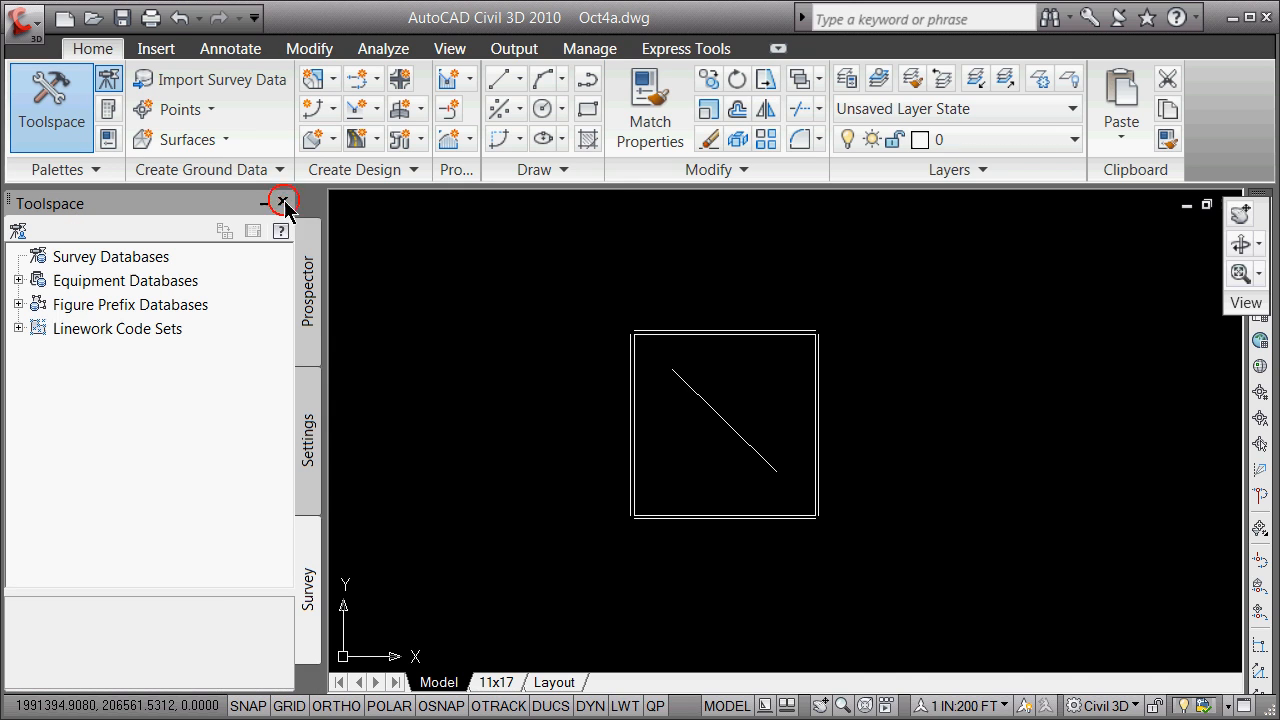
pyautogui.click(306, 280)
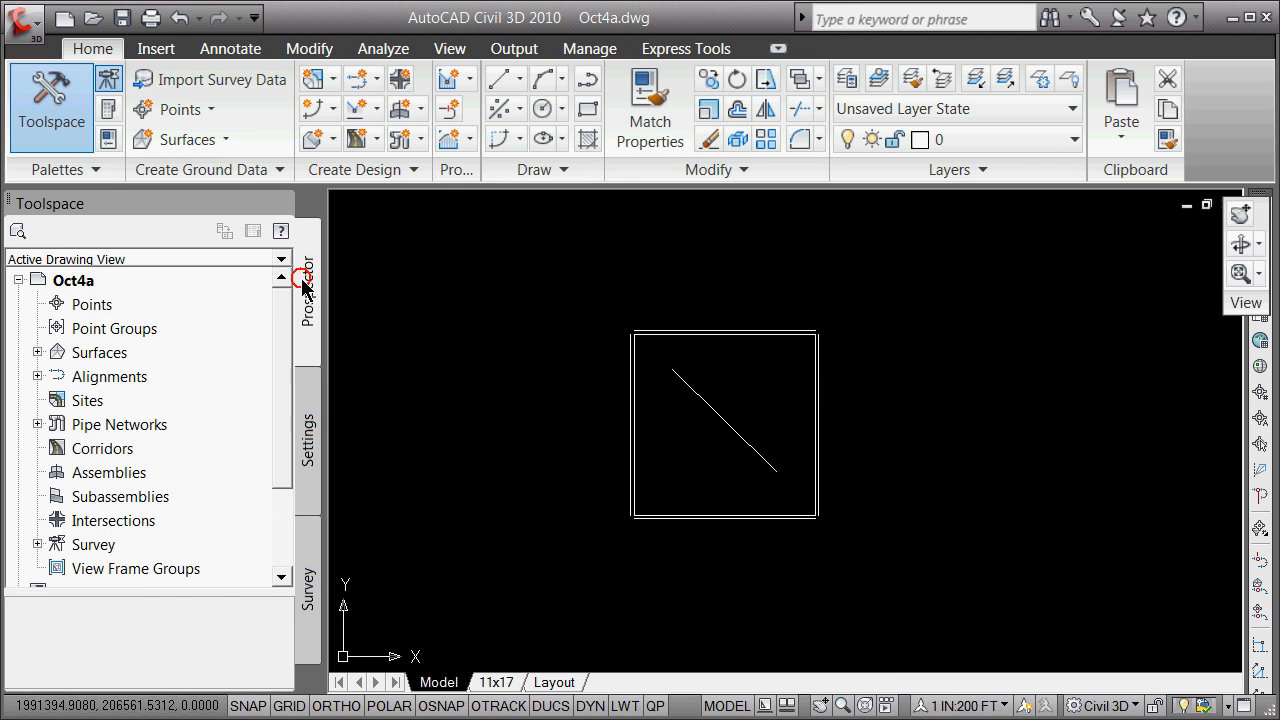
pyautogui.click(318, 441)
pyautogui.click(306, 312)
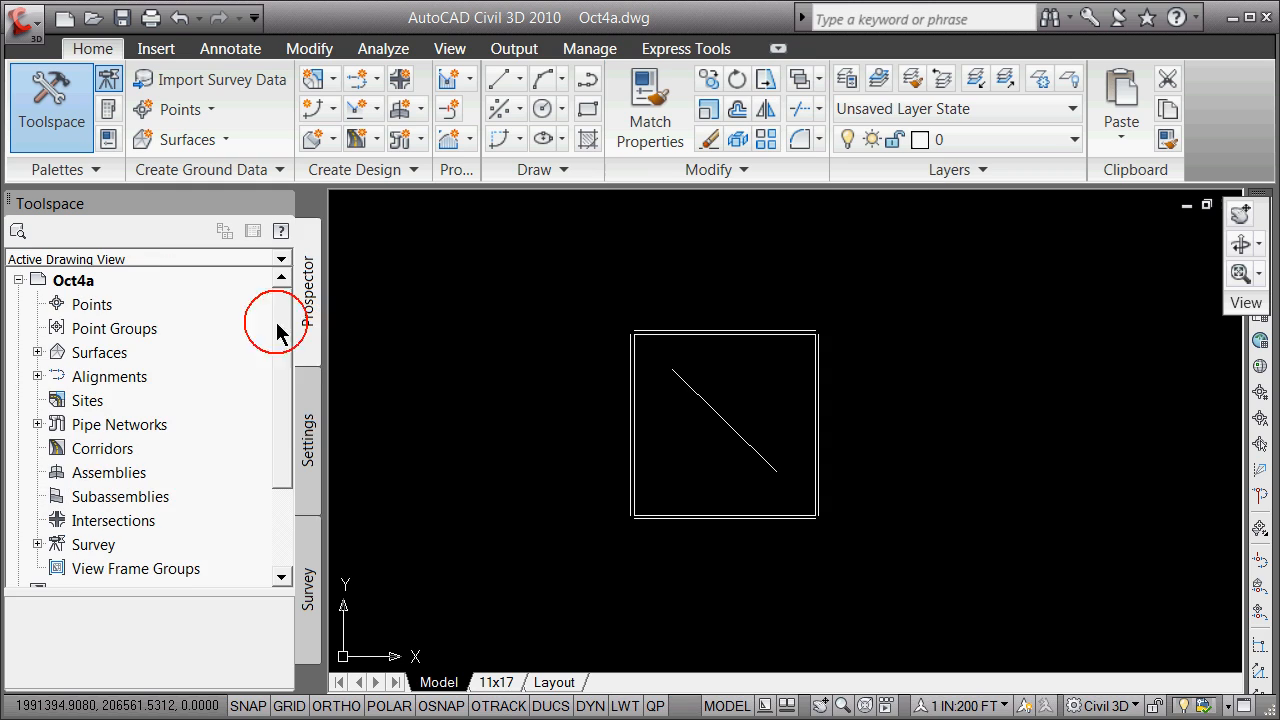
# - Expand the Oct4a drawing's Surfaces collection and the extopo_bogus surface beneath it
pyautogui.click(57, 285)
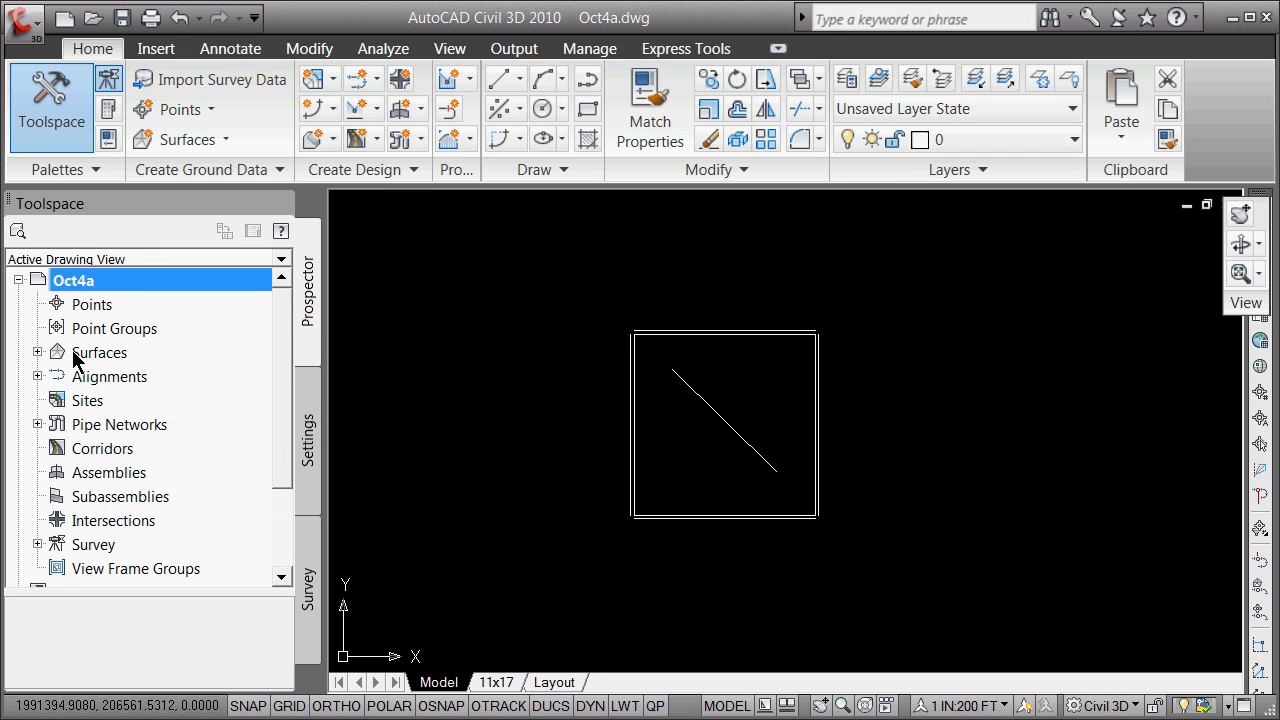
pyautogui.click(38, 352)
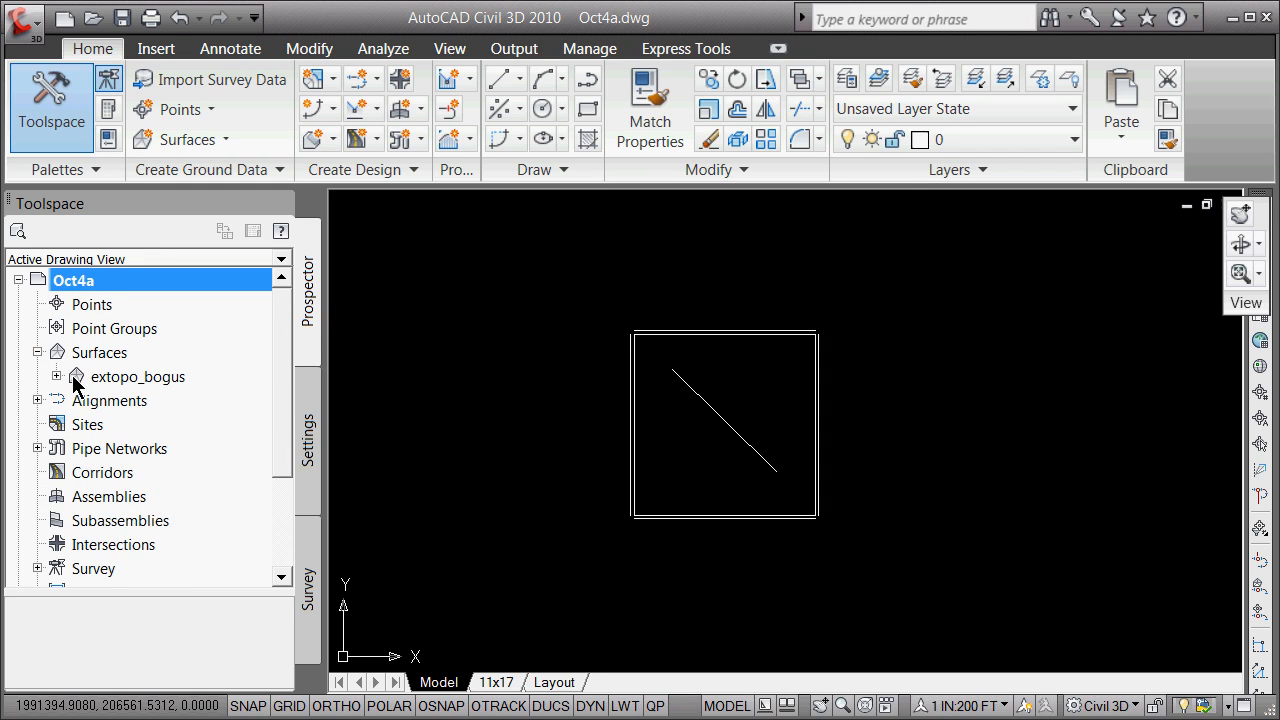
pyautogui.click(72, 376)
pyautogui.click(53, 376)
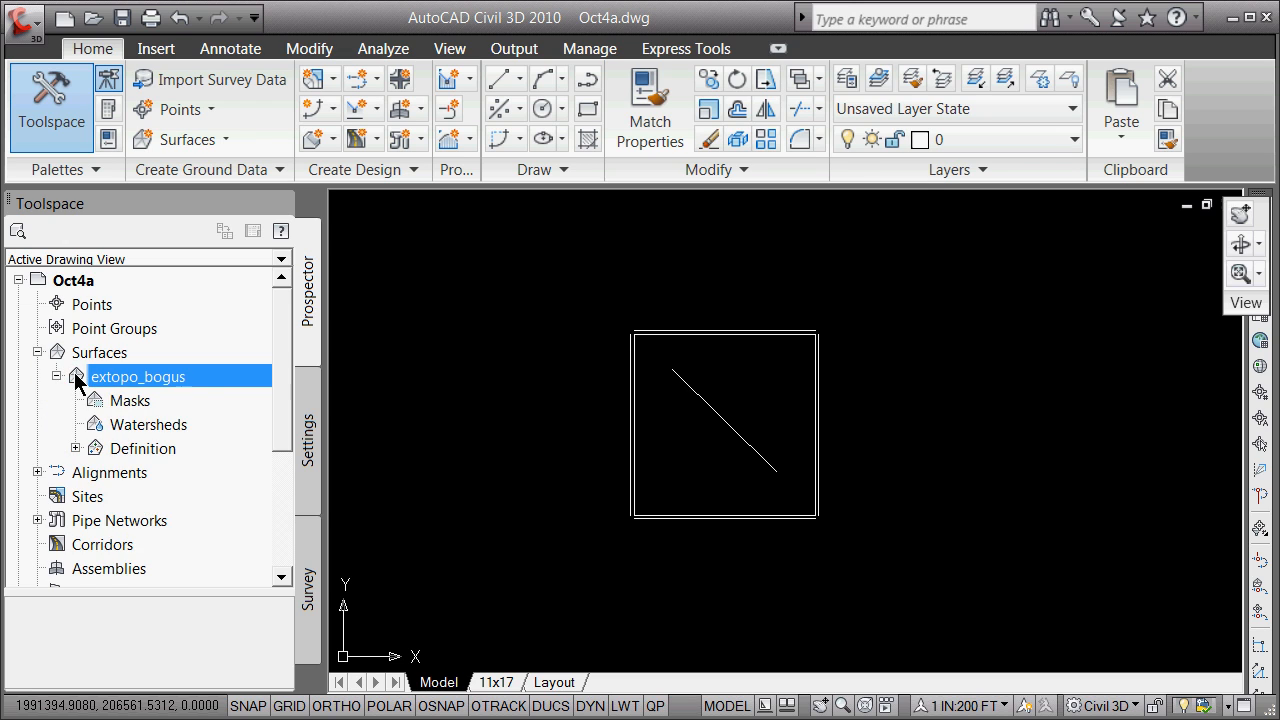
# - Set the extopo_bogus surface style to Contours 10' Major:2' Minor in its surface properties and apply it
pyautogui.rightClick(77, 380)
pyautogui.click(143, 384)
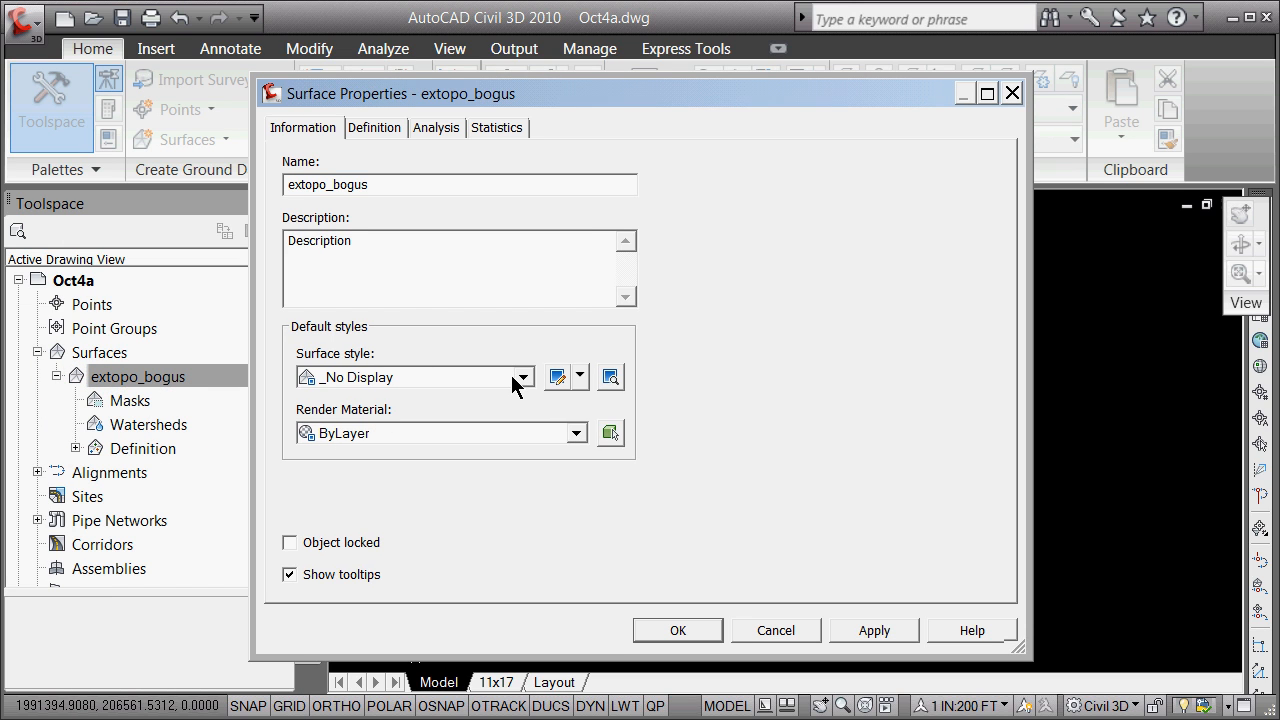
pyautogui.click(512, 377)
pyautogui.click(546, 177)
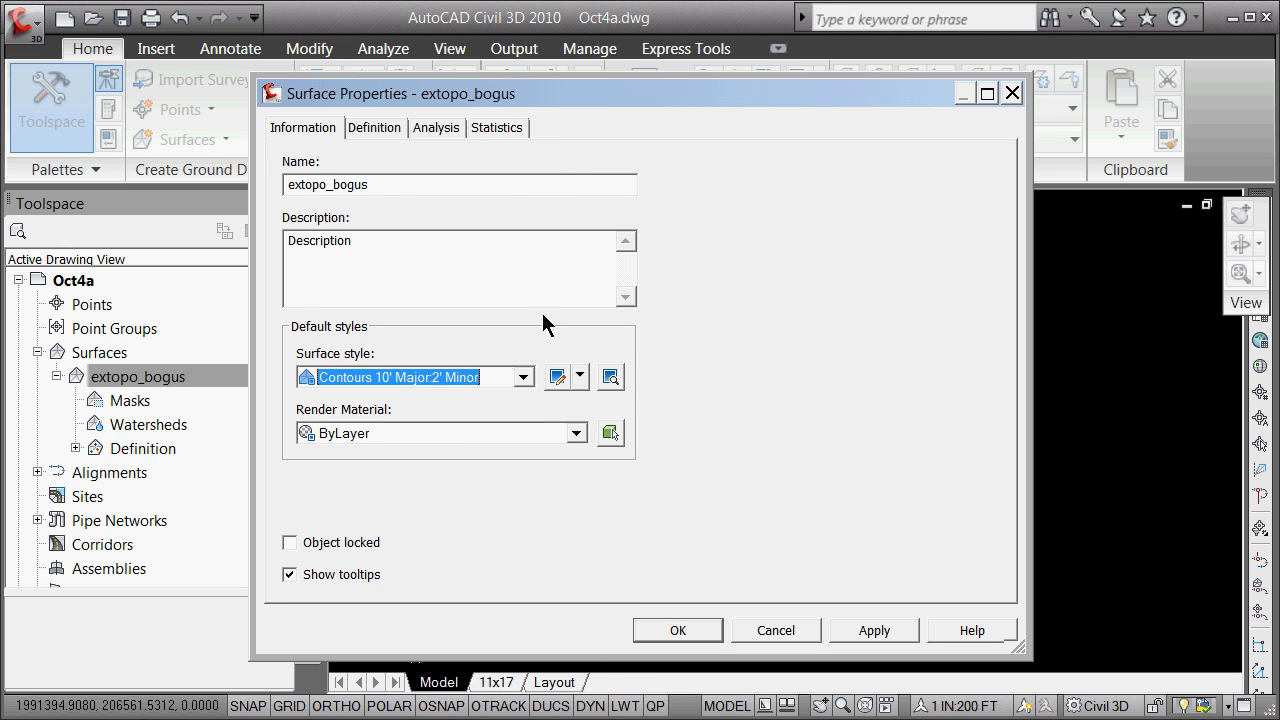
pyautogui.click(884, 632)
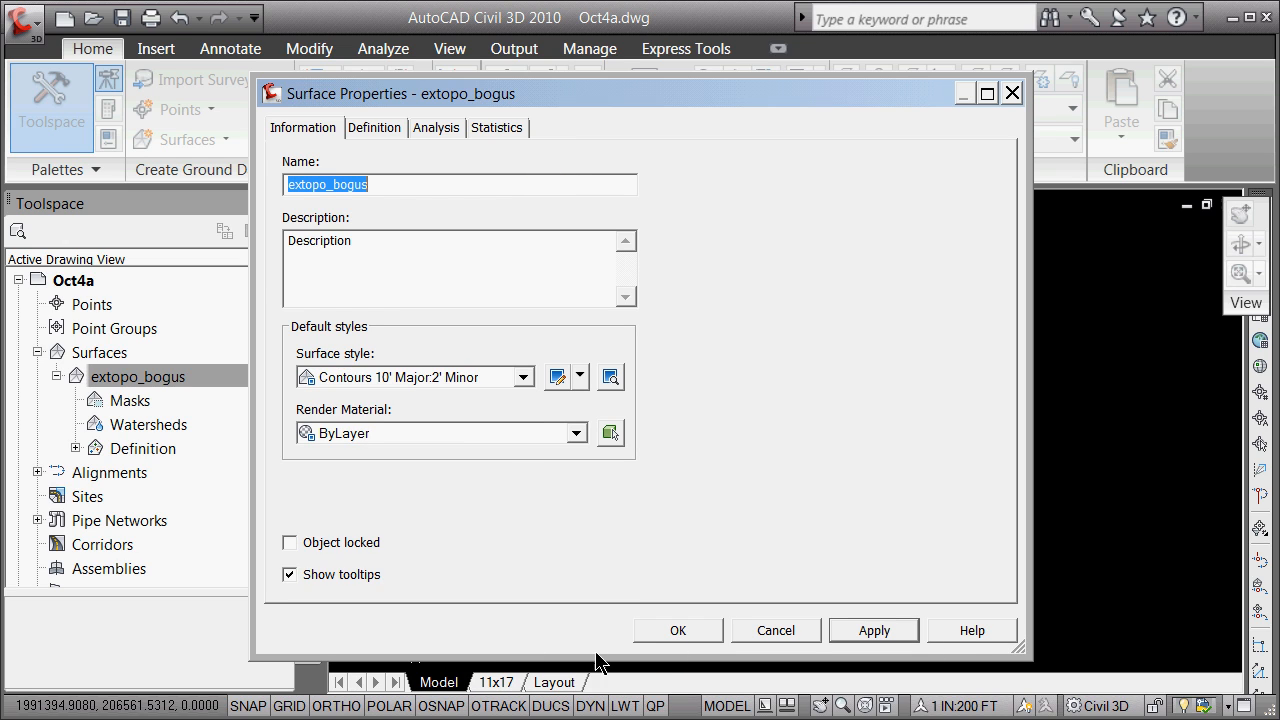
pyautogui.click(676, 630)
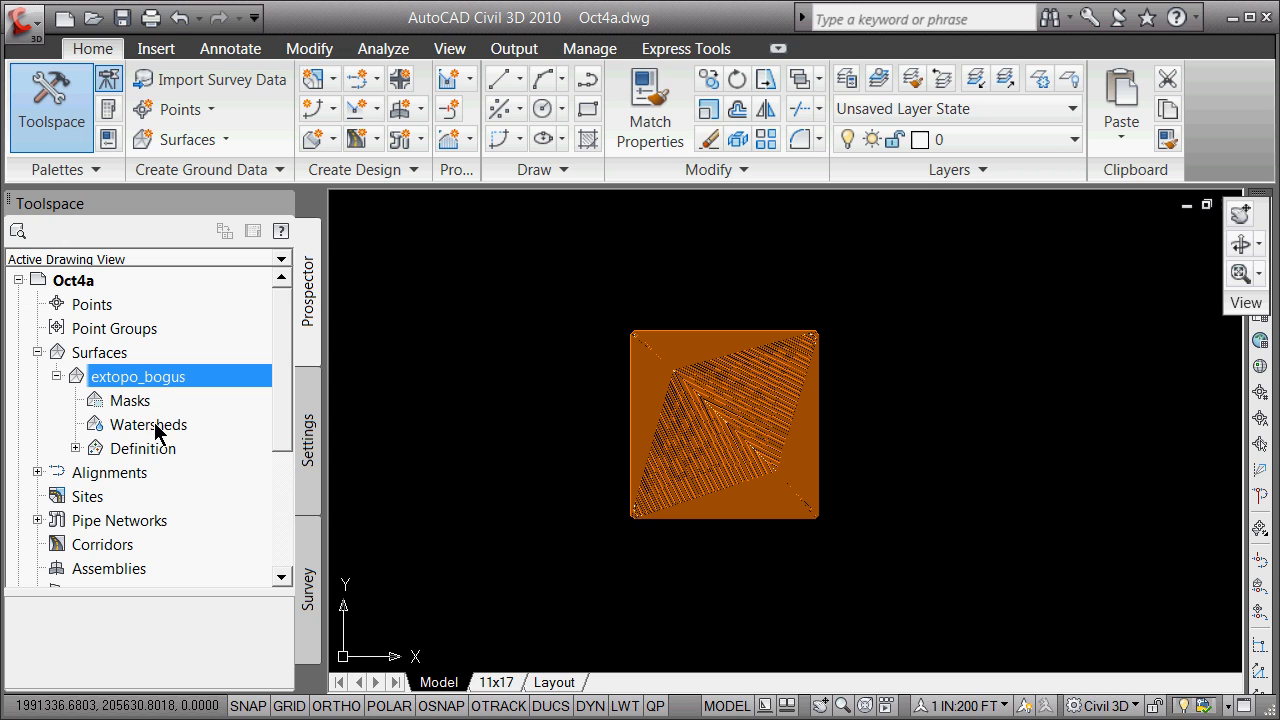
# - Set the extopo_bogus surface style back to _No Display in its surface properties and apply it
pyautogui.rightClick(103, 381)
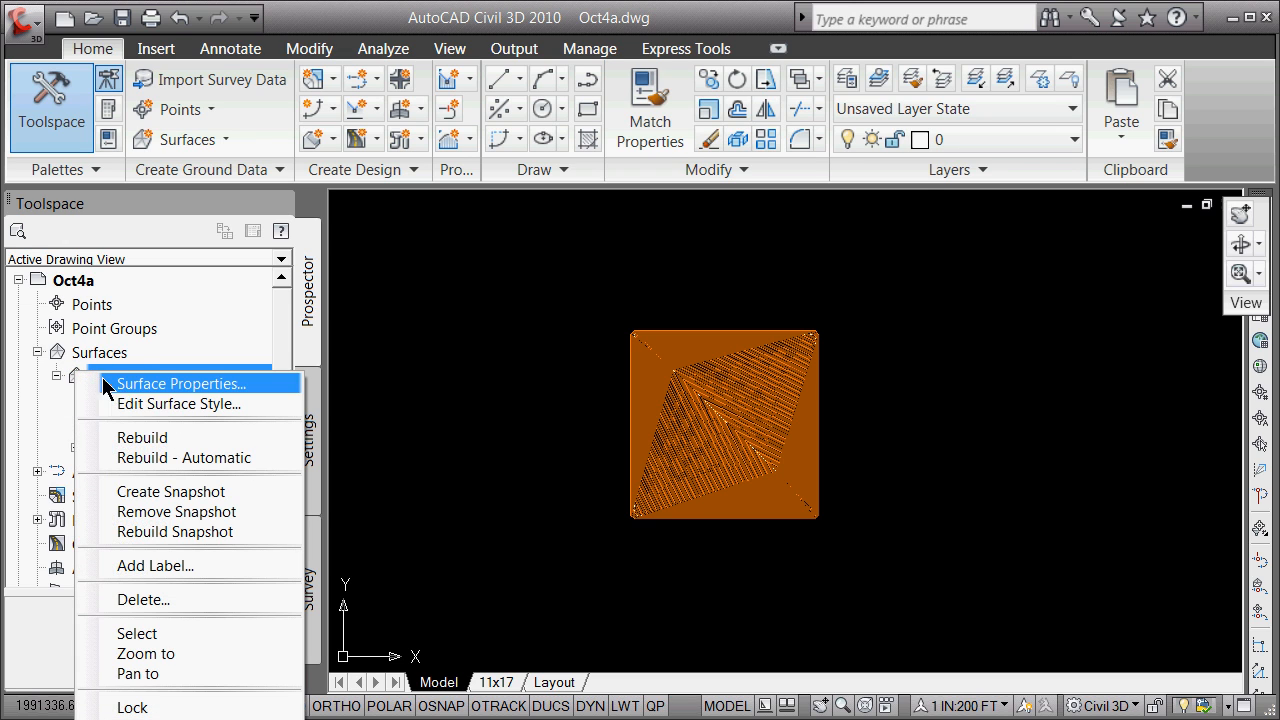
pyautogui.click(130, 388)
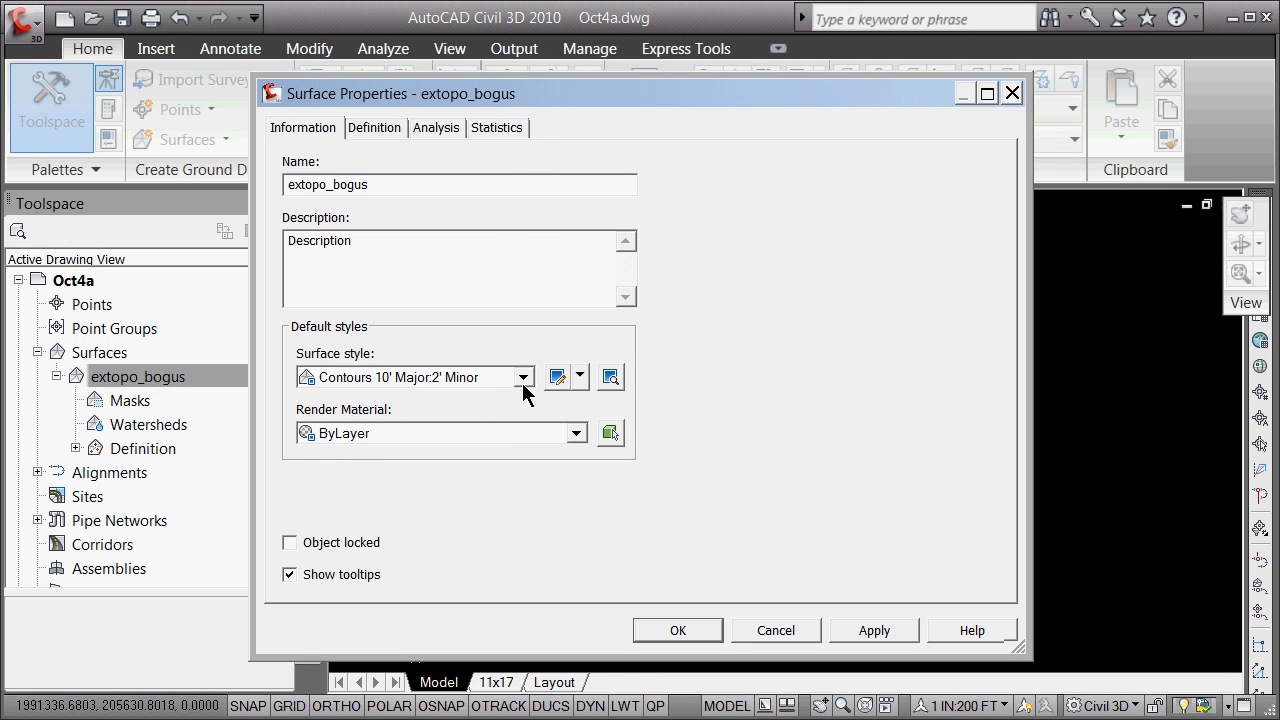
pyautogui.click(523, 381)
pyautogui.click(522, 161)
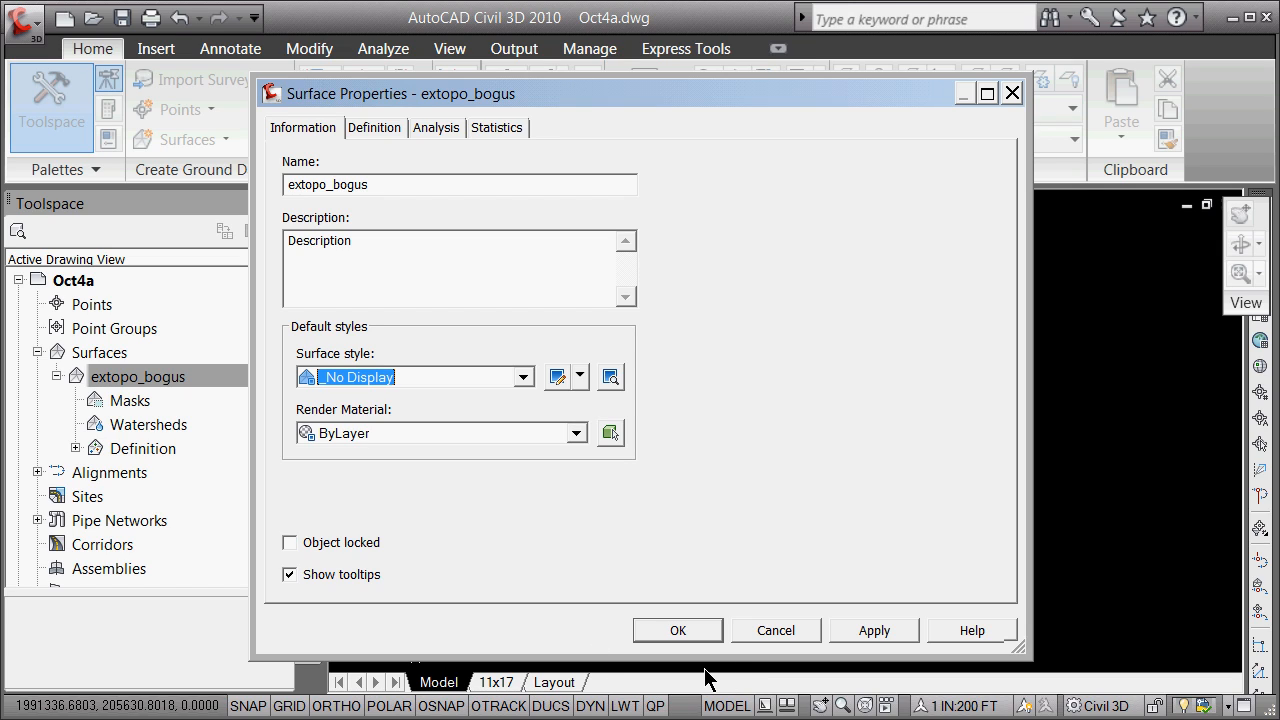
pyautogui.click(878, 633)
pyautogui.click(705, 634)
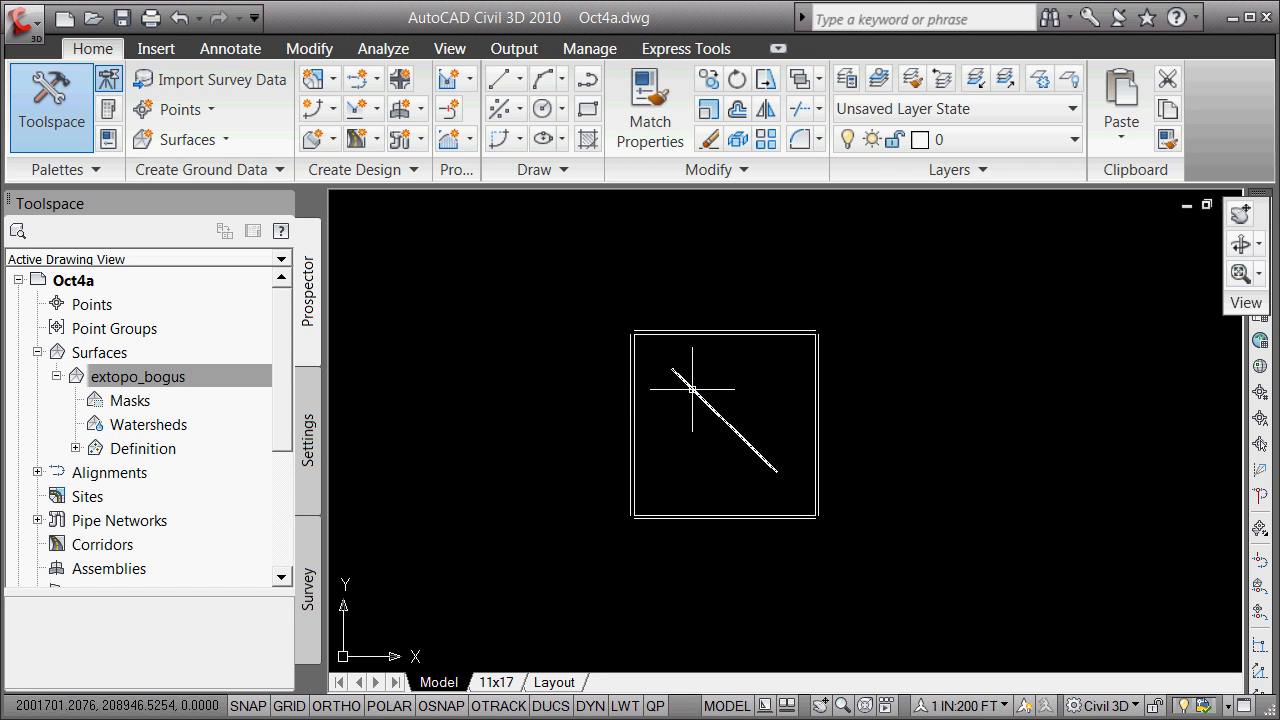
pyautogui.click(692, 391)
pyautogui.click(675, 329)
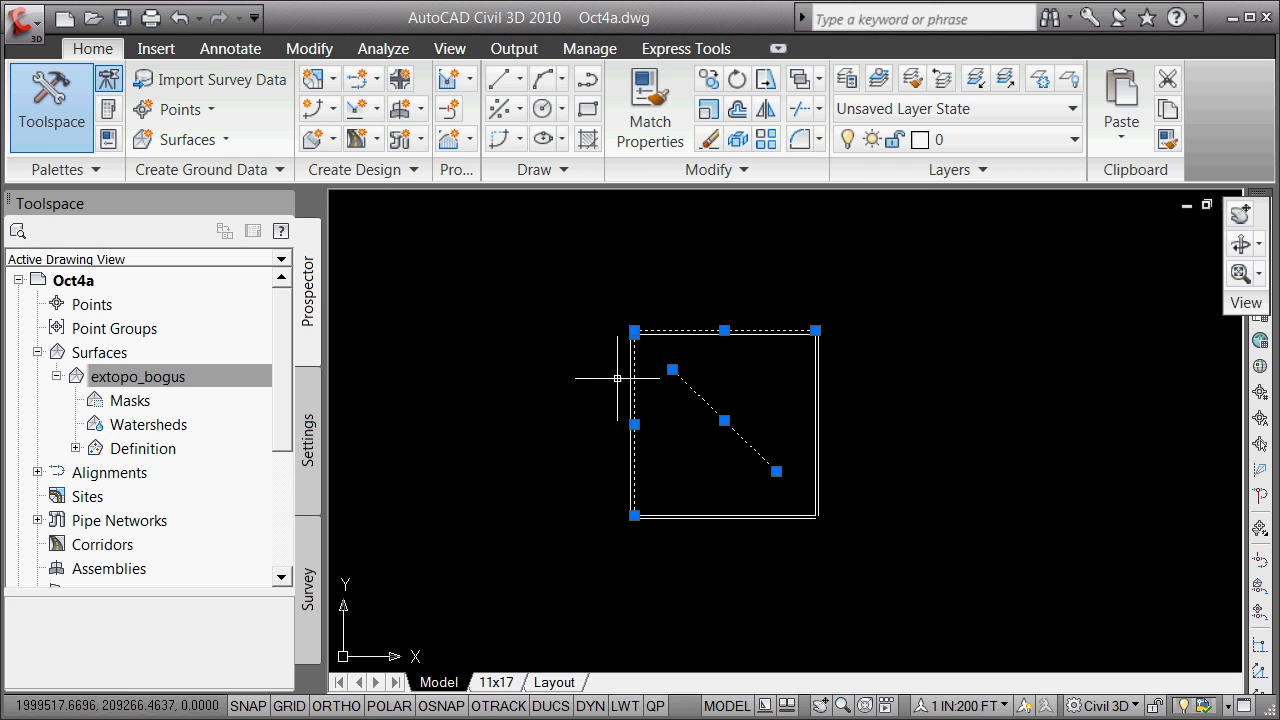
pyautogui.press('Escape')
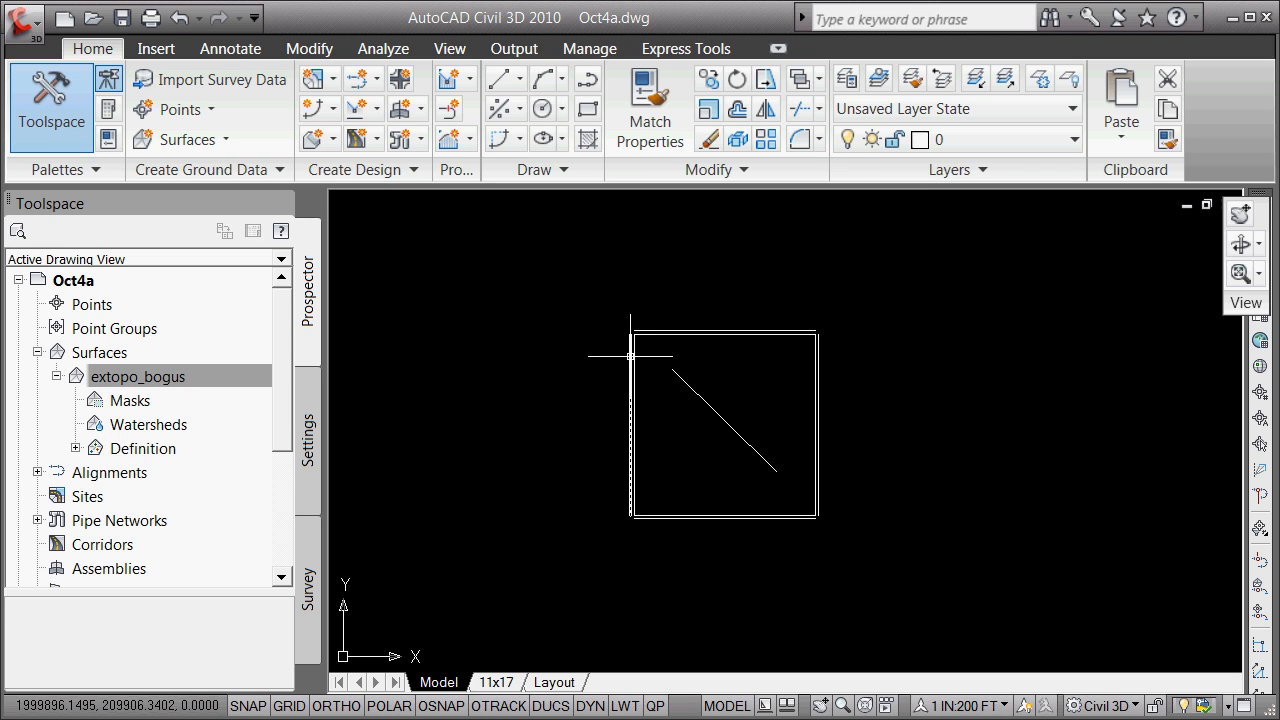
# - Select the four outer lines of the double-lined square and the diagonal line inside it
pyautogui.click(630, 354)
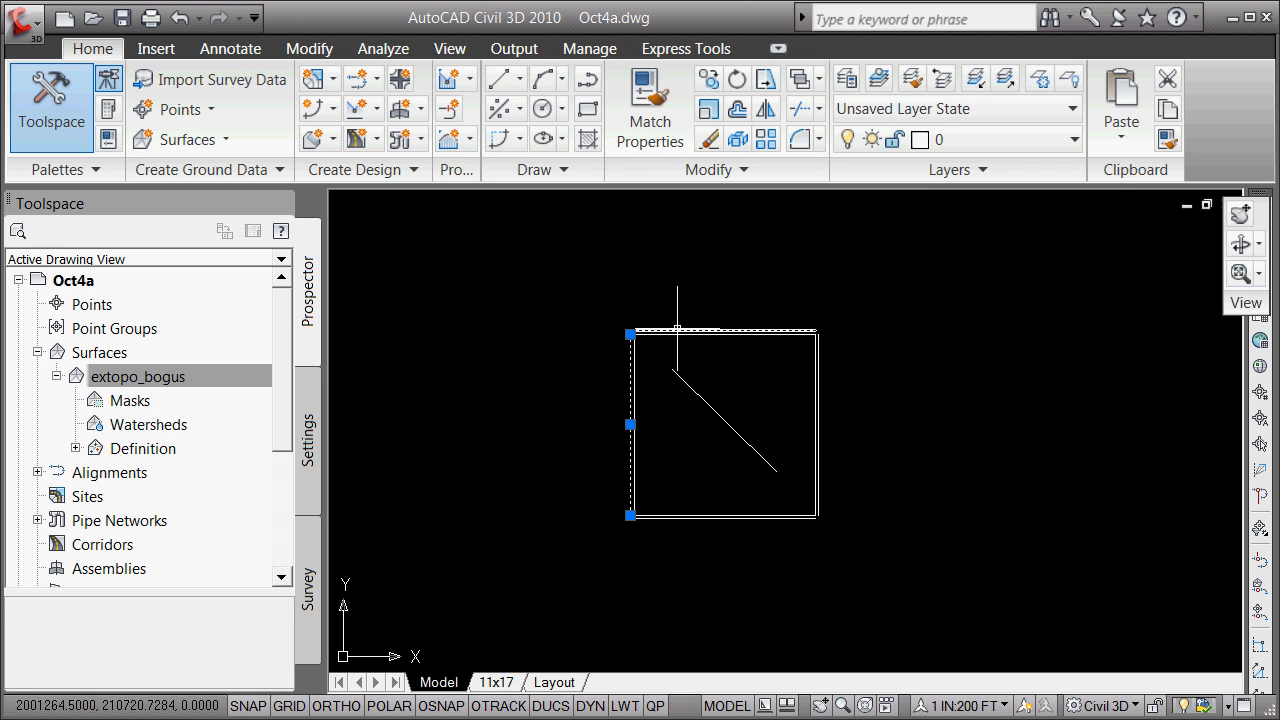
pyautogui.click(677, 330)
pyautogui.click(817, 358)
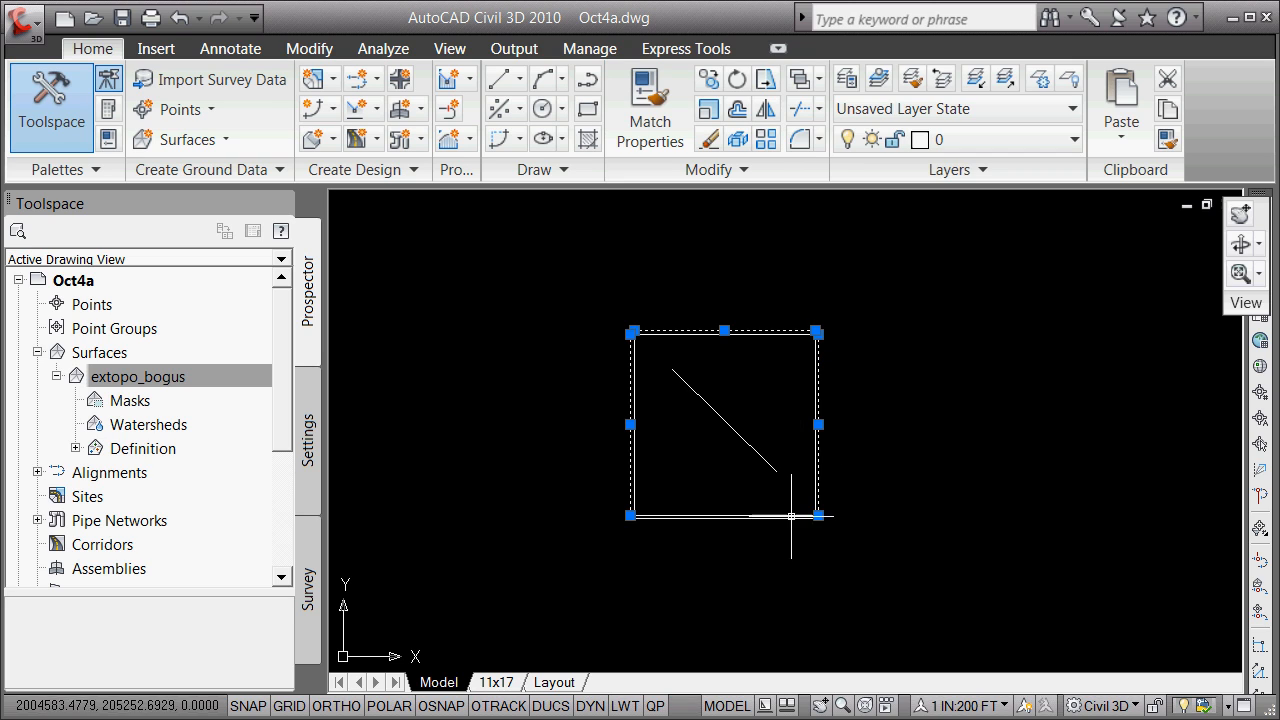
pyautogui.click(738, 517)
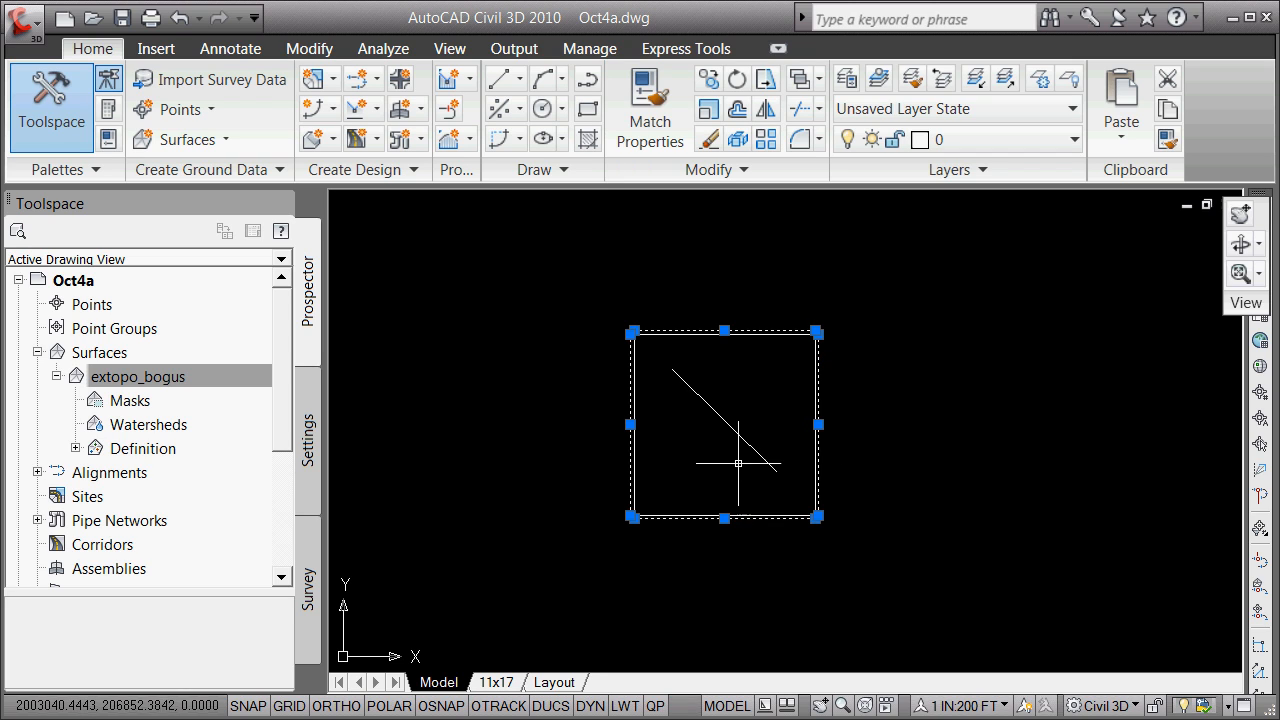
pyautogui.click(740, 434)
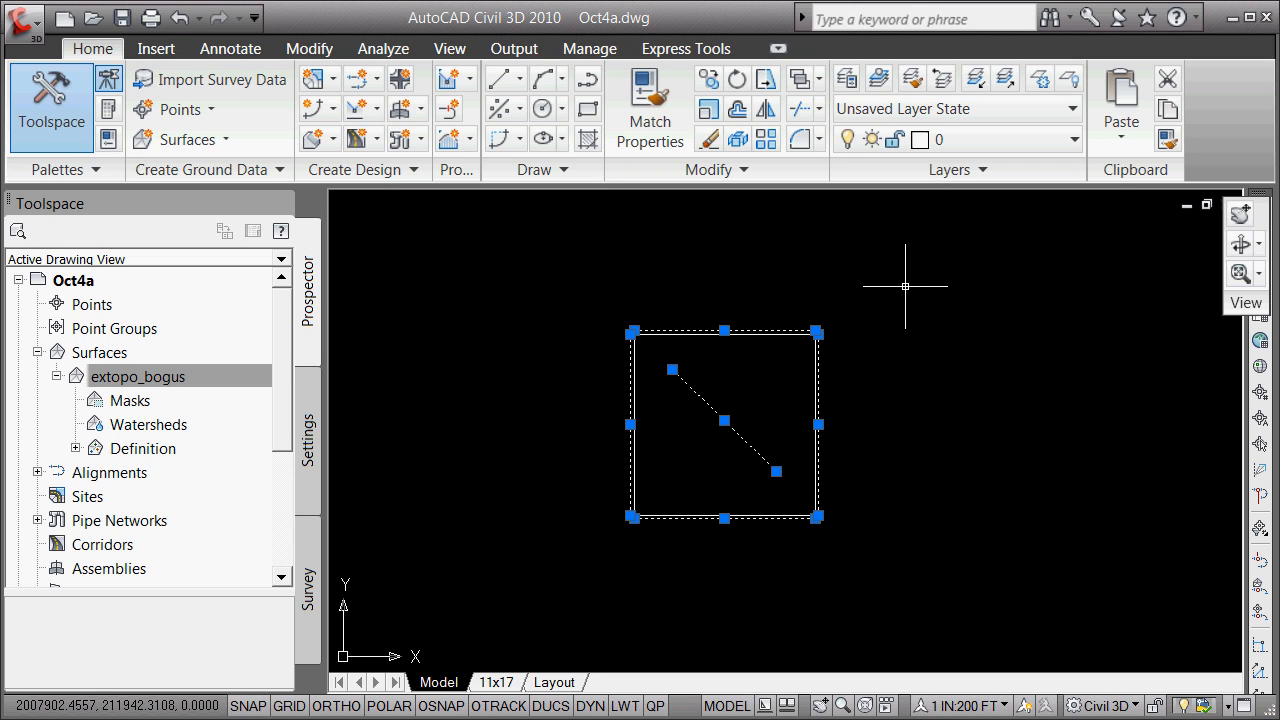
# - Move the selected outer square lines and the diagonal line to layer E_SURF_Weak, and clear the selection
pyautogui.click(1074, 139)
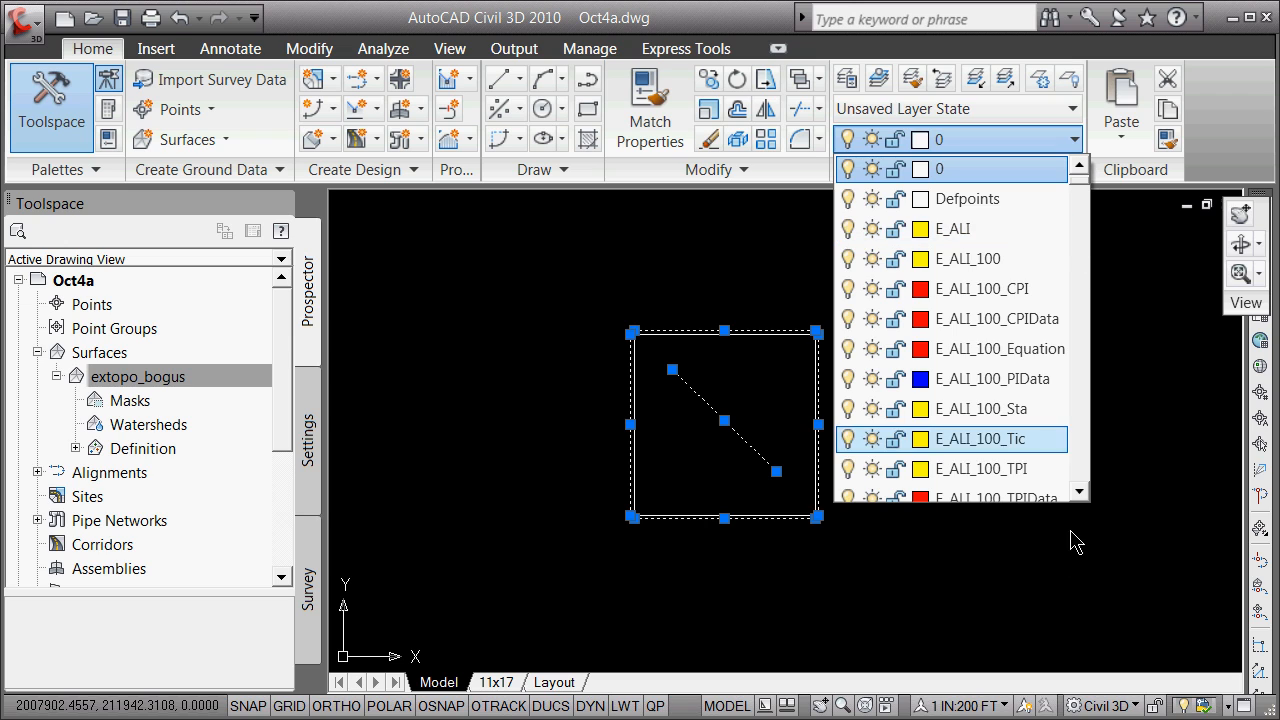
pyautogui.moveTo(1077, 178); pyautogui.dragTo(1090, 228)
pyautogui.scroll(3, 1092, 228)
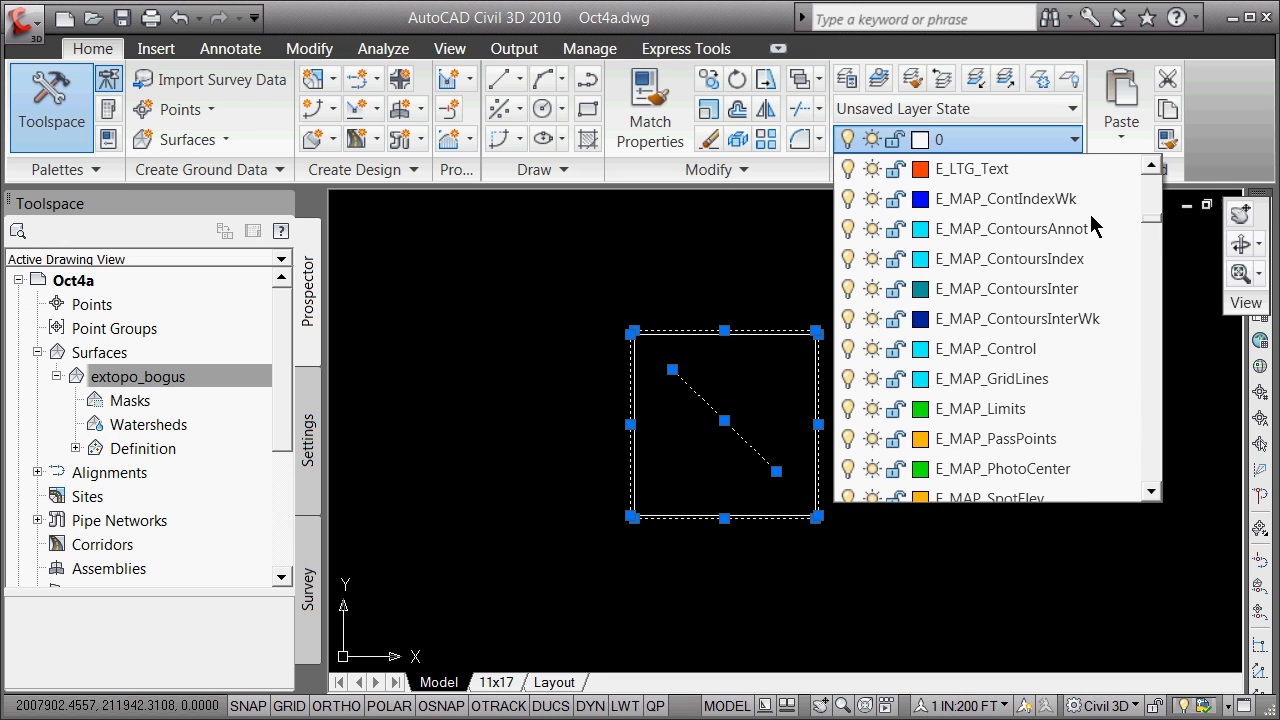
pyautogui.scroll(-12, 1092, 228)
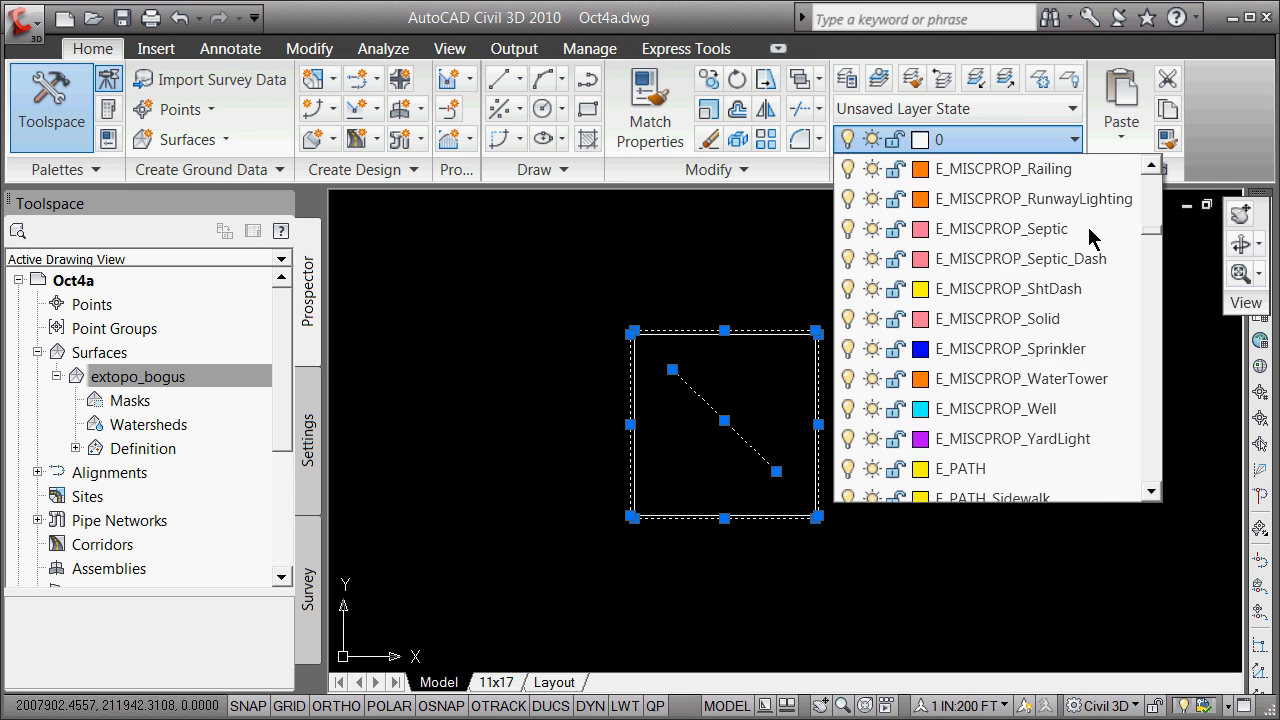
pyautogui.scroll(-6, 1097, 255)
pyautogui.scroll(3, 1099, 250)
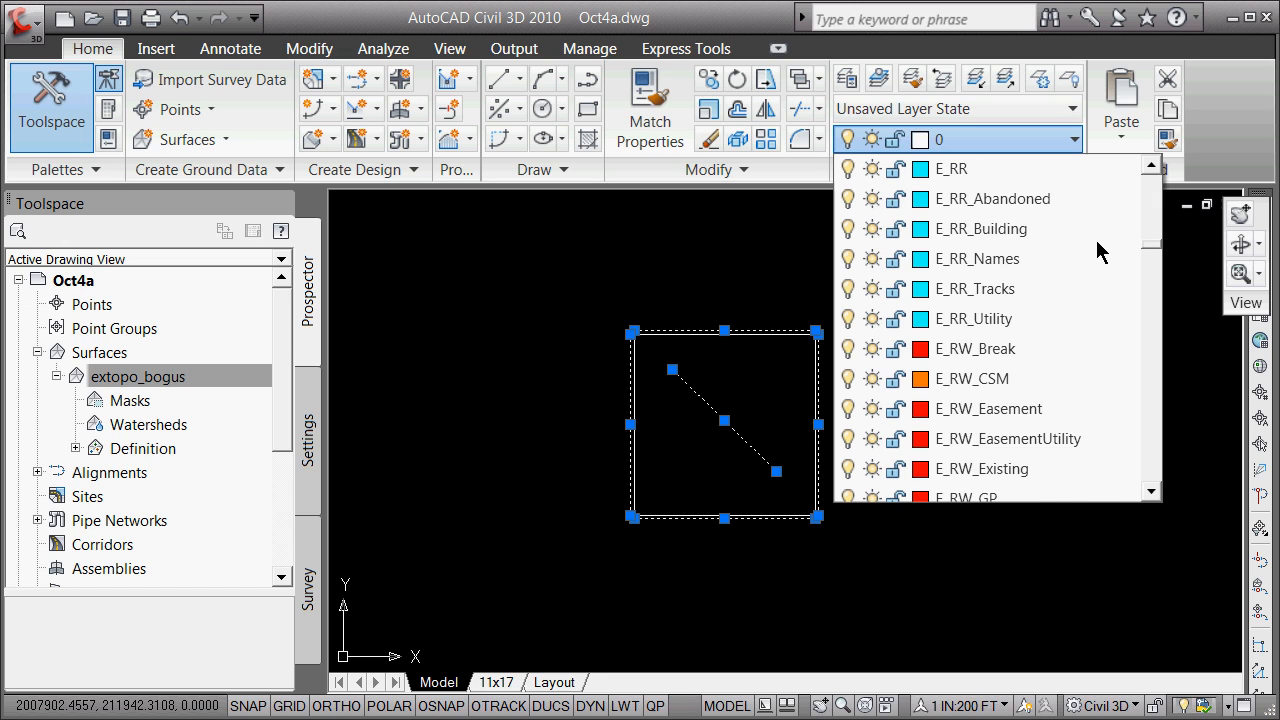
pyautogui.scroll(-4, 1098, 257)
pyautogui.scroll(-15, 1100, 270)
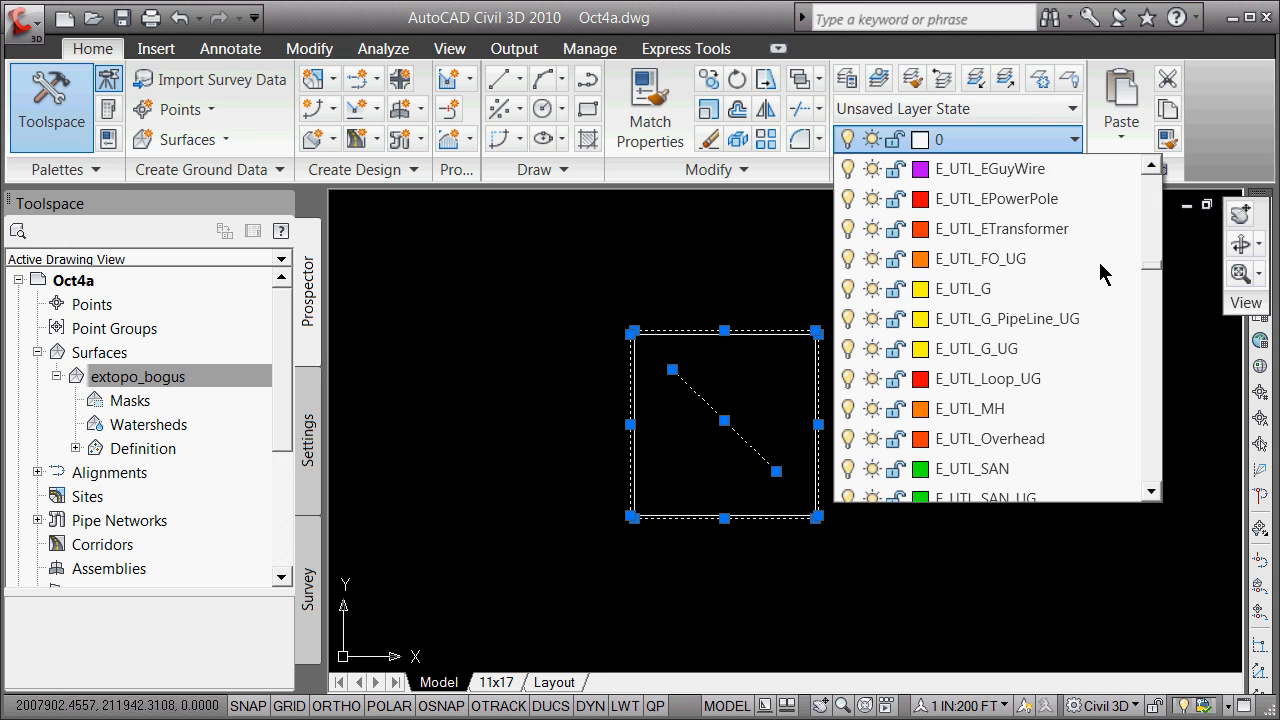
pyautogui.scroll(-15, 1104, 293)
pyautogui.scroll(20, 1108, 278)
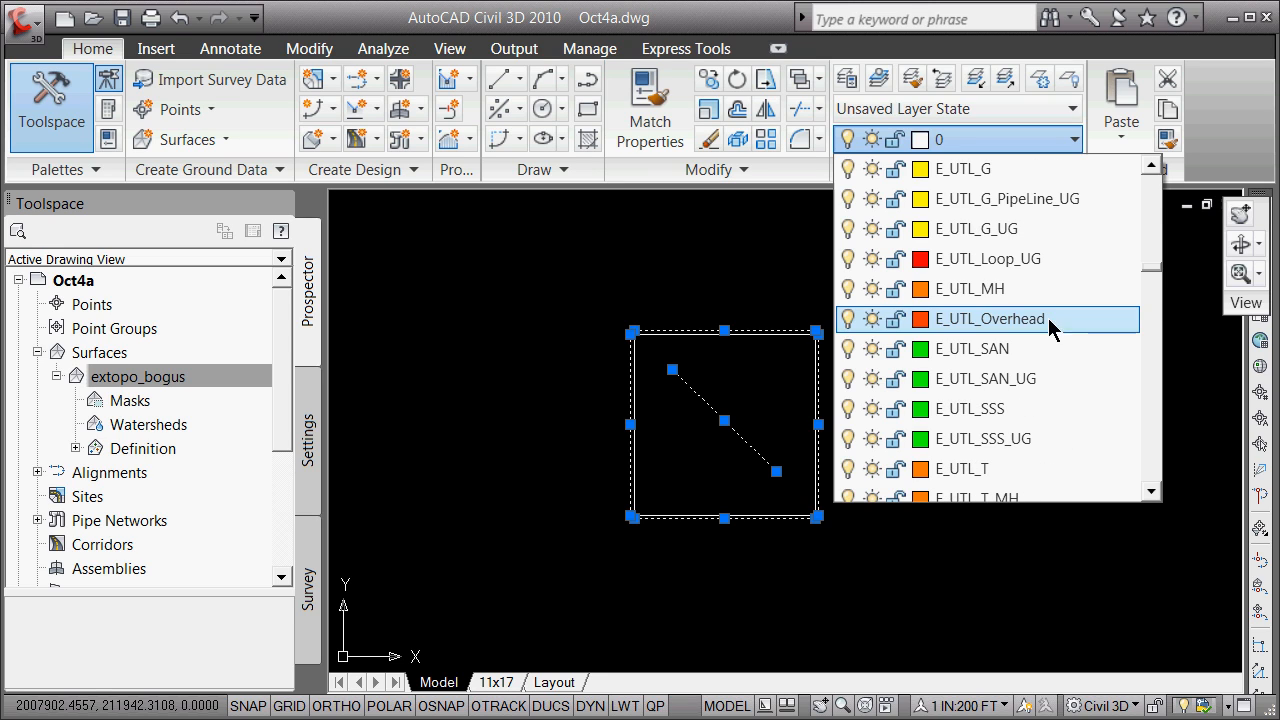
pyautogui.click(1151, 166)
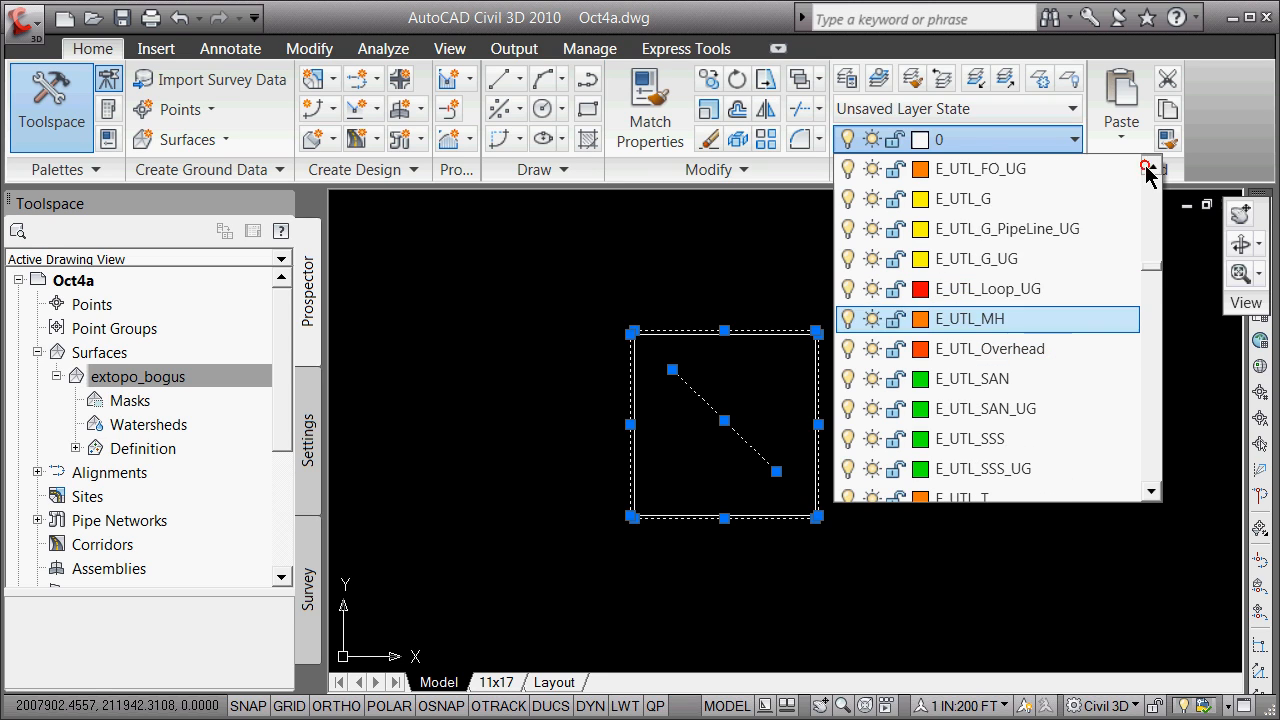
pyautogui.click(1151, 166)
pyautogui.click(1151, 166)
pyautogui.click(1151, 166)
pyautogui.click(1151, 166)
pyautogui.click(1151, 166)
pyautogui.click(1151, 166)
pyautogui.click(1151, 166)
pyautogui.click(1151, 166)
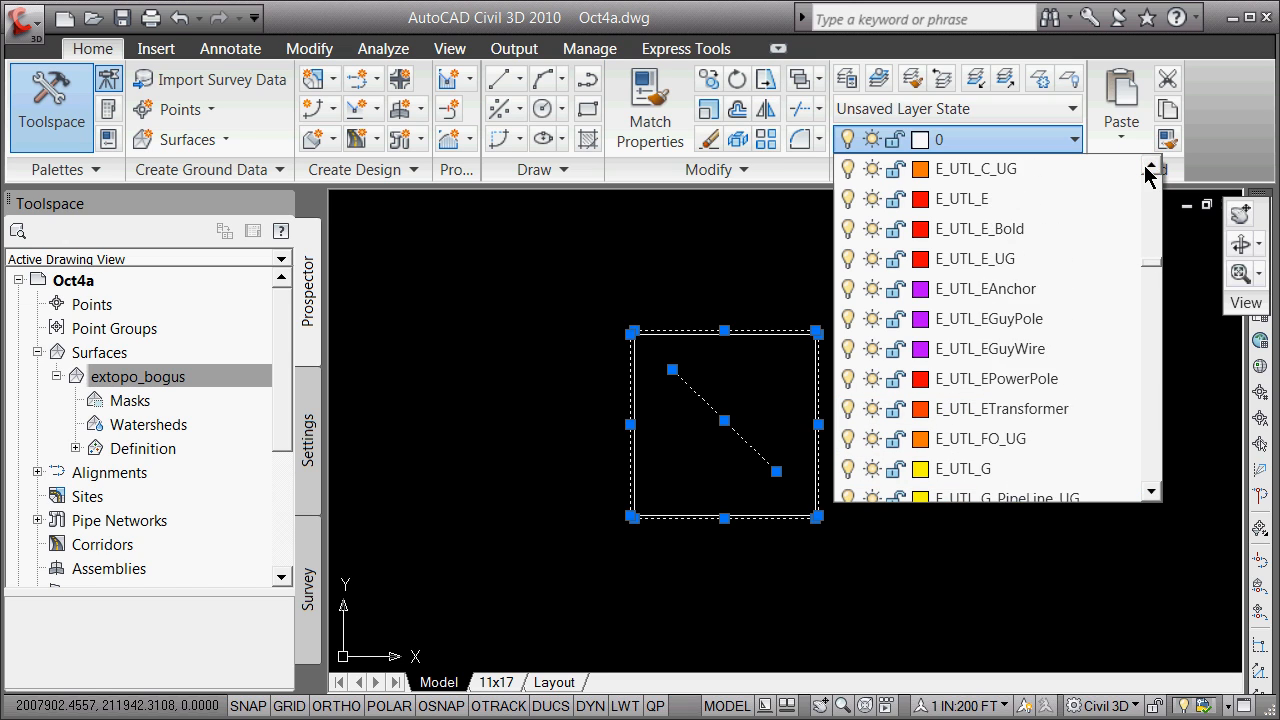
pyautogui.click(1151, 166)
pyautogui.click(1151, 166)
pyautogui.click(1151, 166)
pyautogui.click(1151, 166)
pyautogui.click(1151, 166)
pyautogui.click(1147, 167)
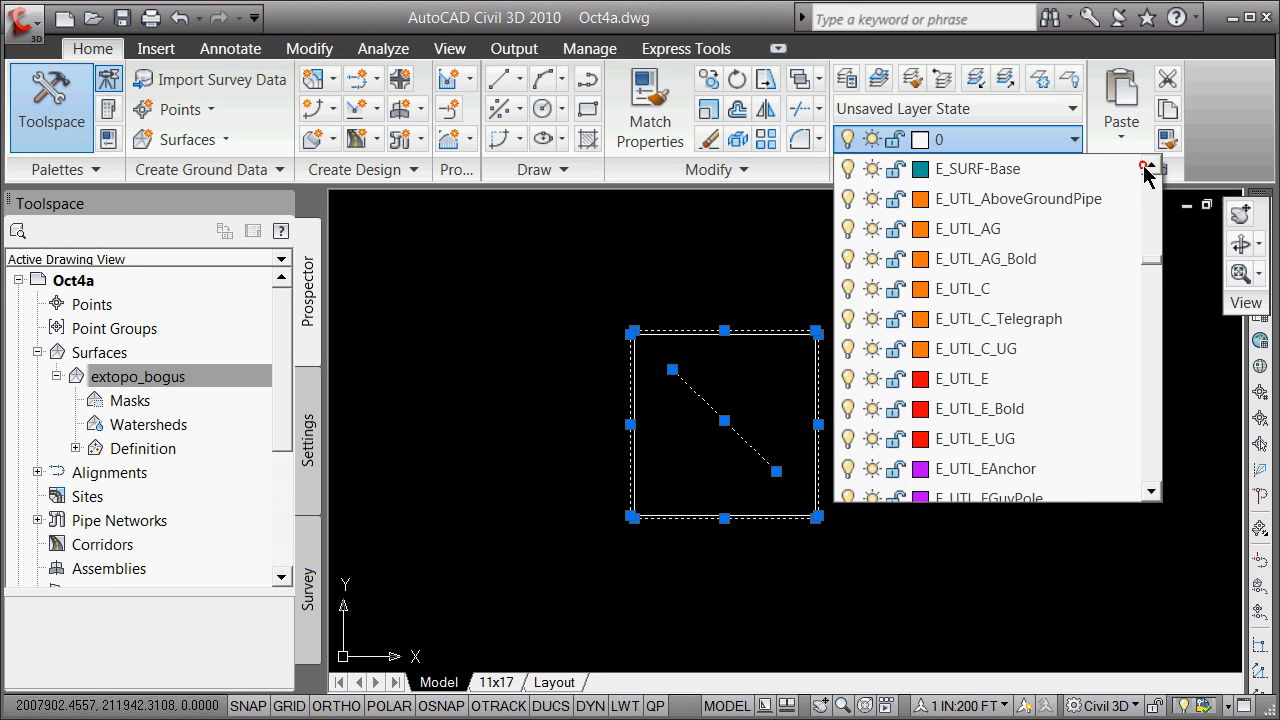
pyautogui.click(1147, 167)
pyautogui.click(1147, 167)
pyautogui.click(1147, 167)
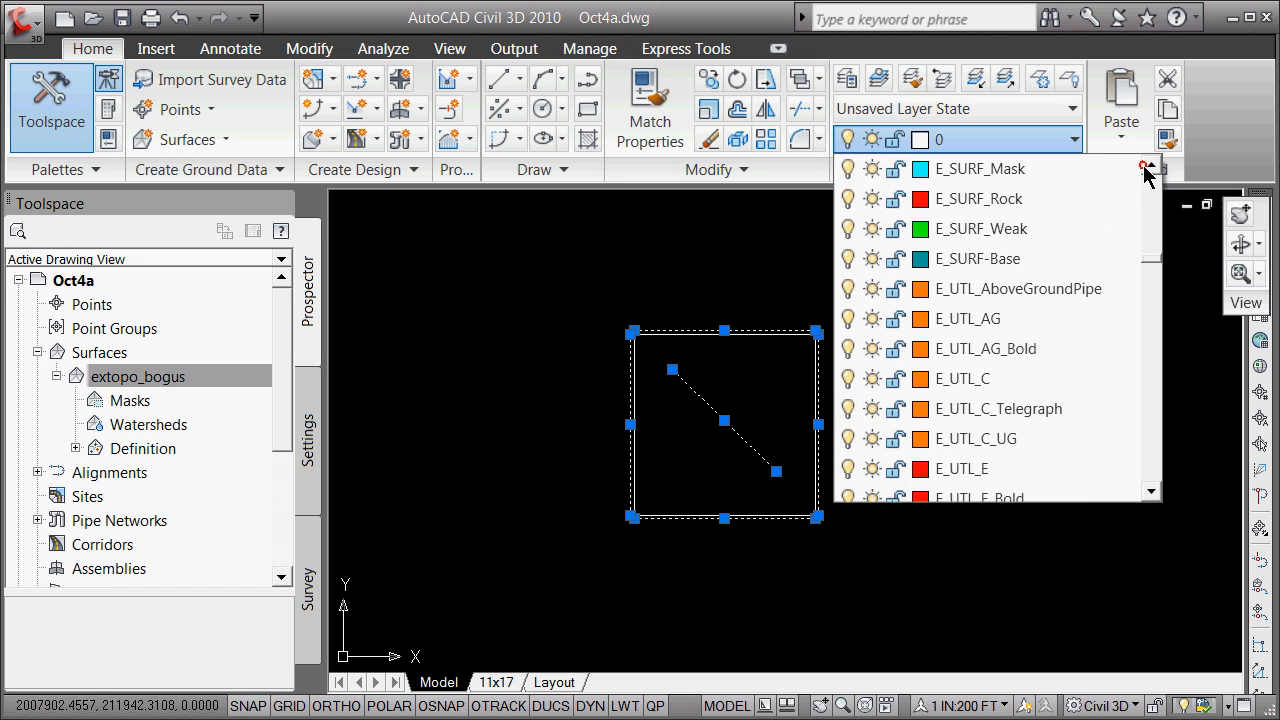
pyautogui.click(1064, 227)
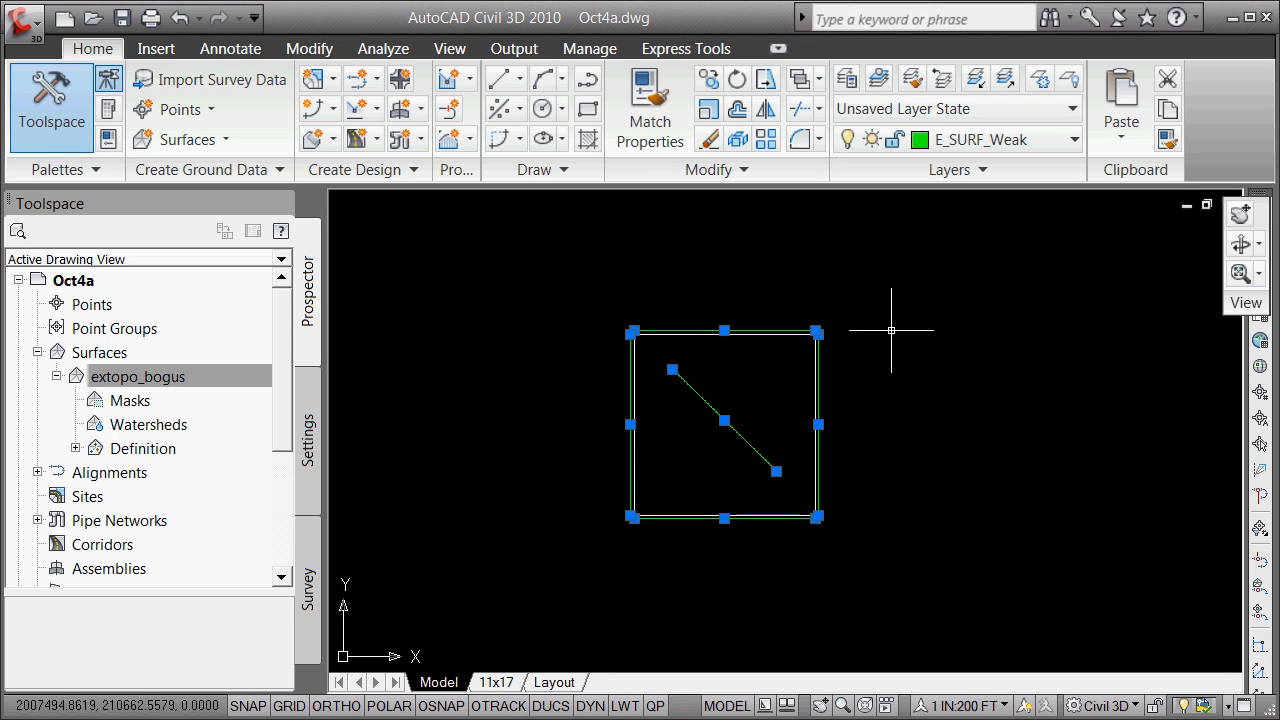
pyautogui.press('Escape')
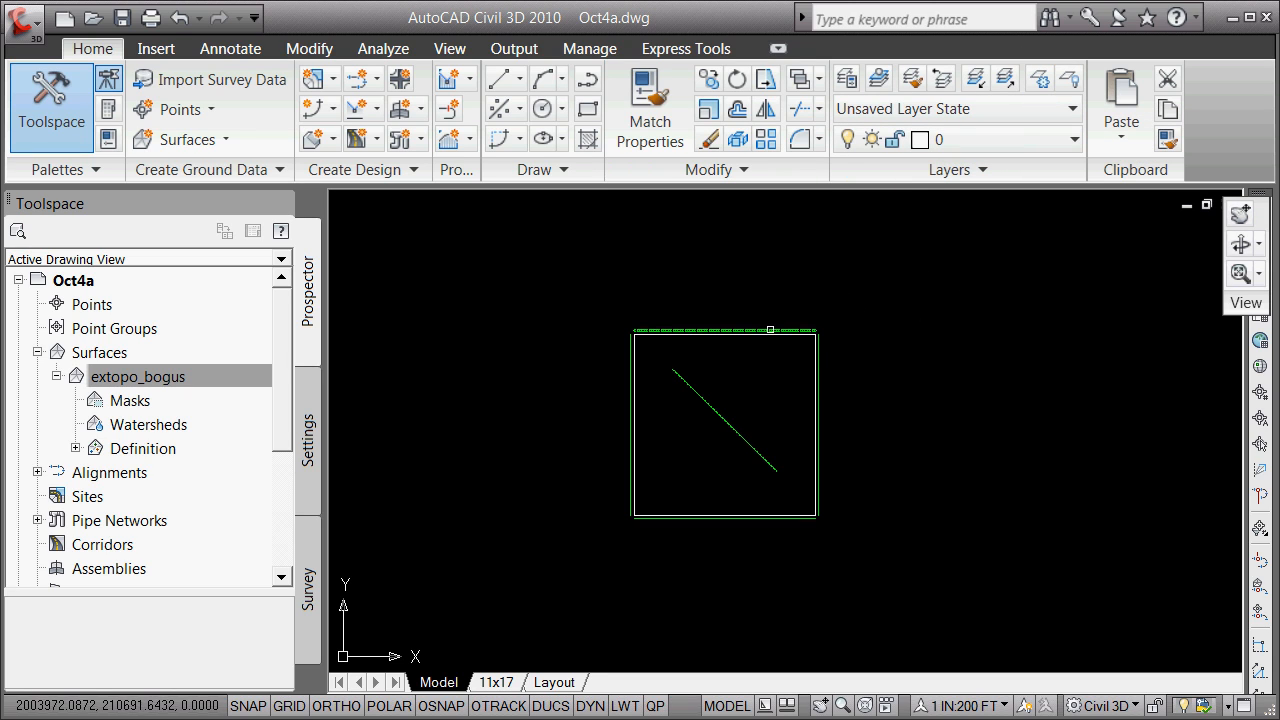
# - Freeze the E_SURF_Weak layer by picking the outer square's top line with the layer freeze command
pyautogui.click(770, 330)
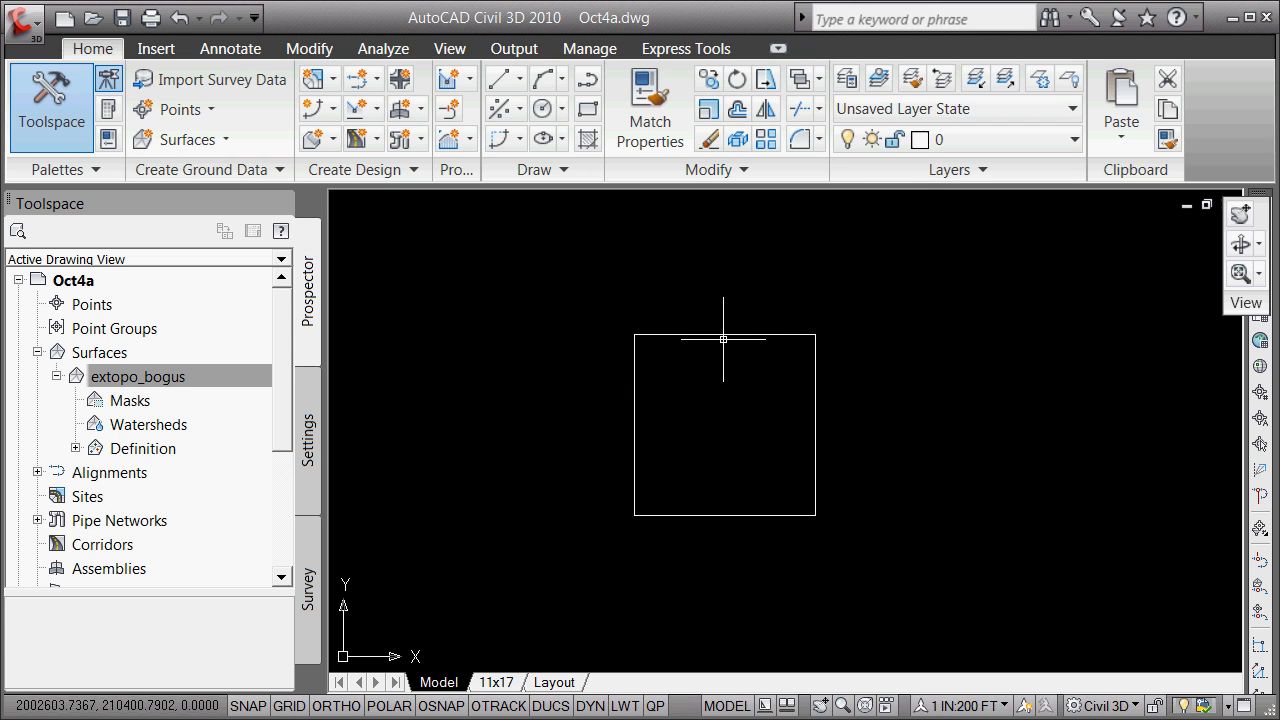
# - List the properties of the remaining square's top line with the LIST command, and close the text window
pyautogui.click(733, 335)
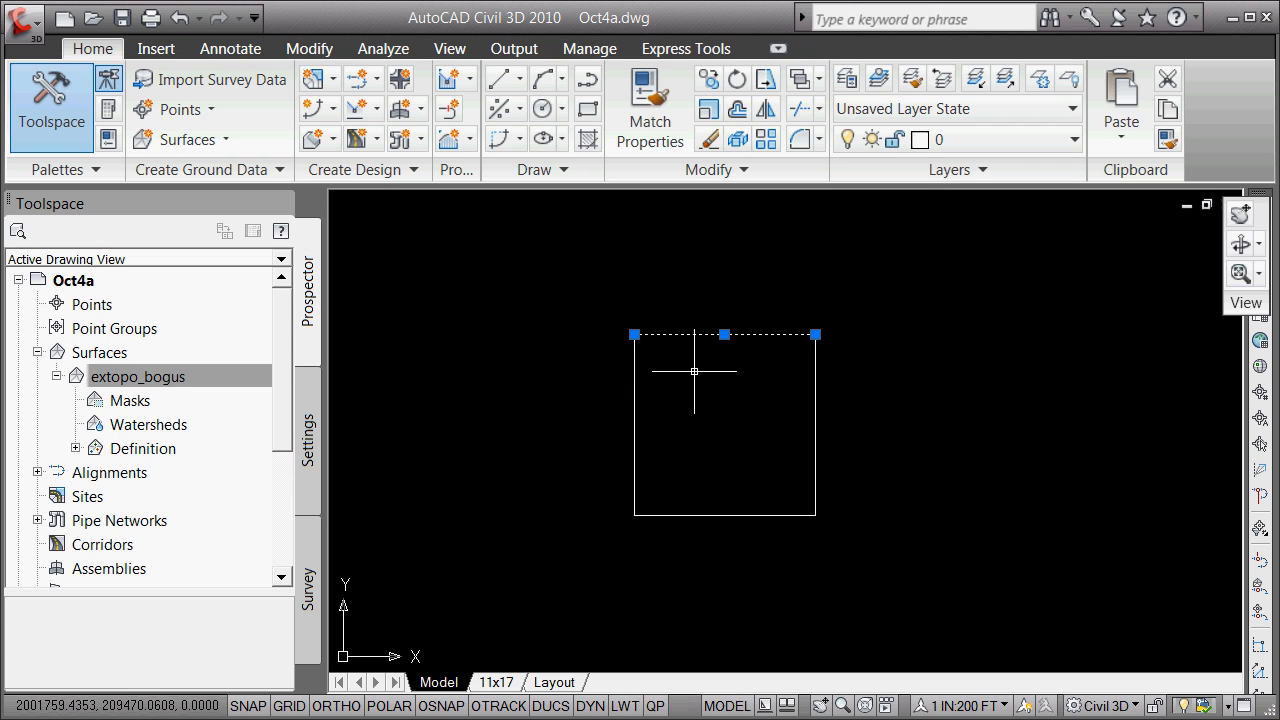
pyautogui.press('Escape')
pyautogui.click(750, 333)
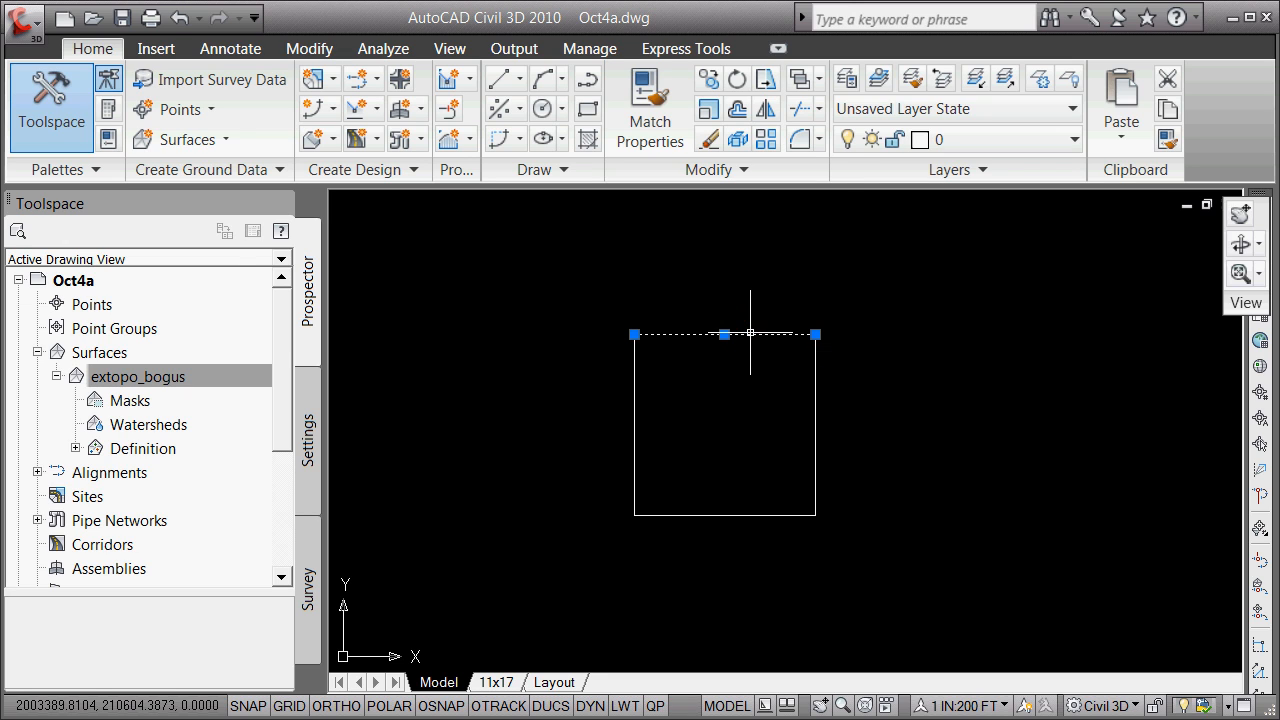
pyautogui.write('li')
pyautogui.press('Return')
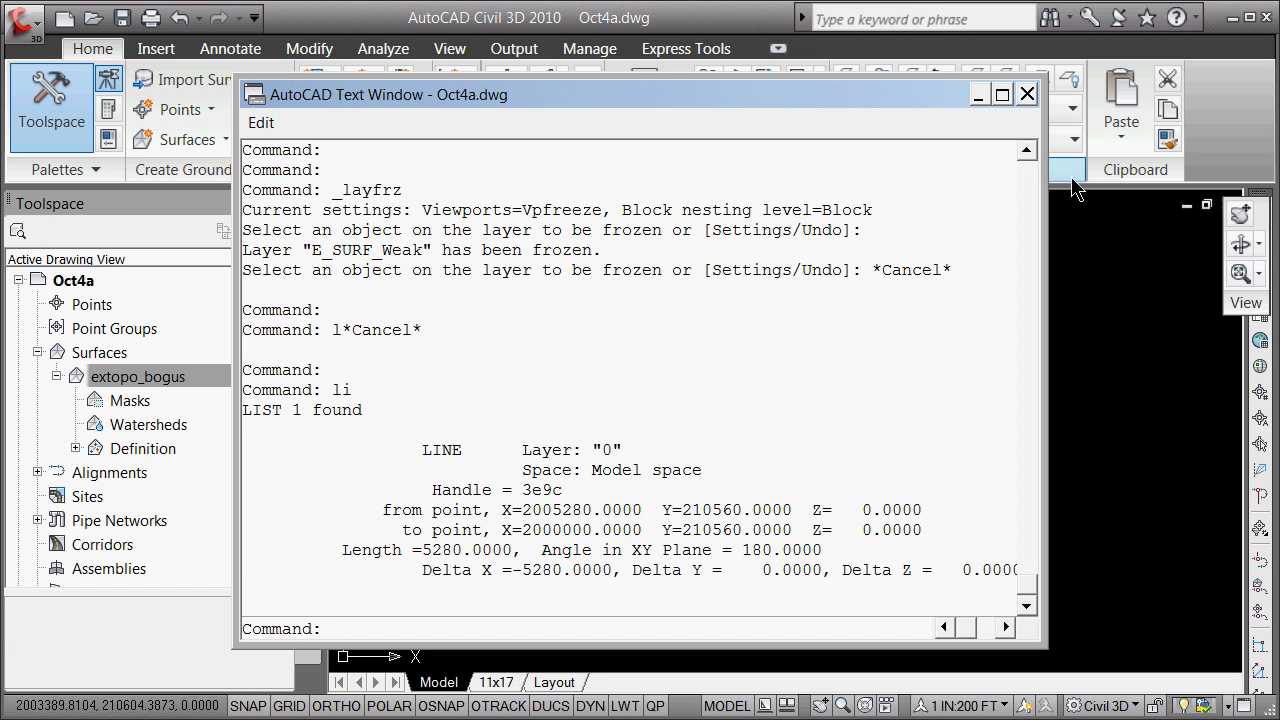
pyautogui.click(1027, 95)
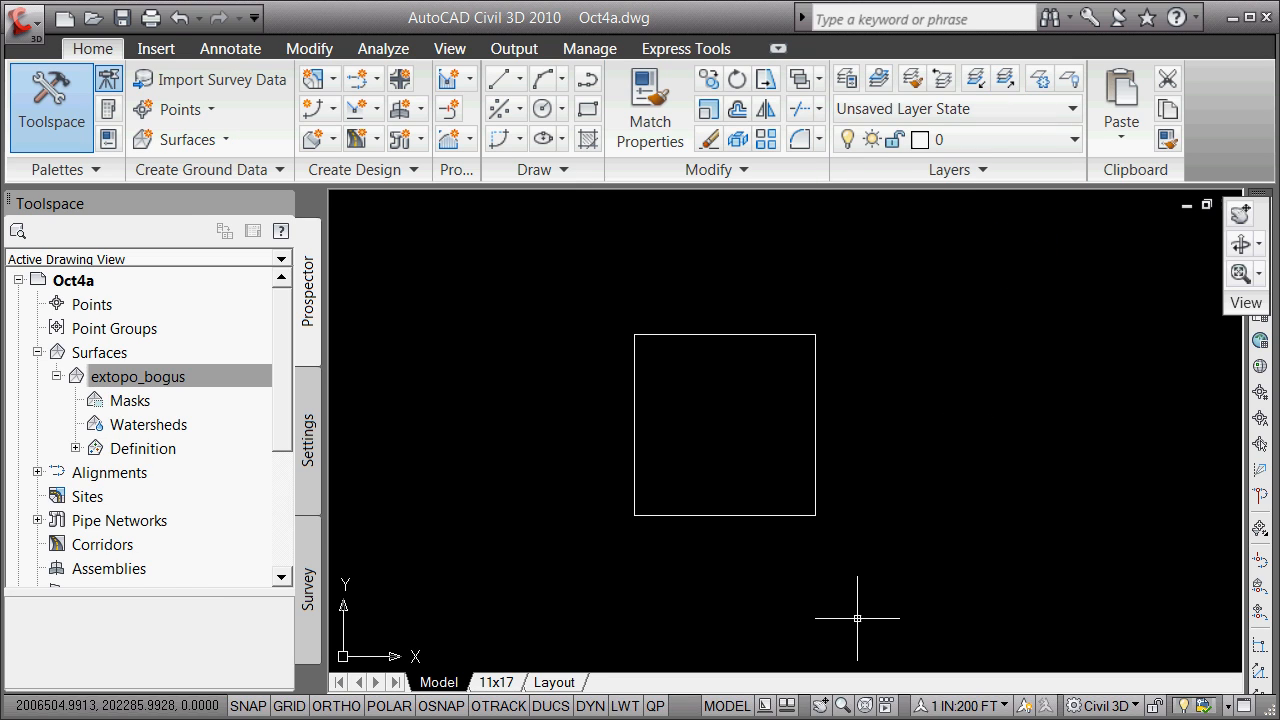
# - Turn on Quick Properties, view the properties of the square's top line, and clear the selection
pyautogui.click(655, 706)
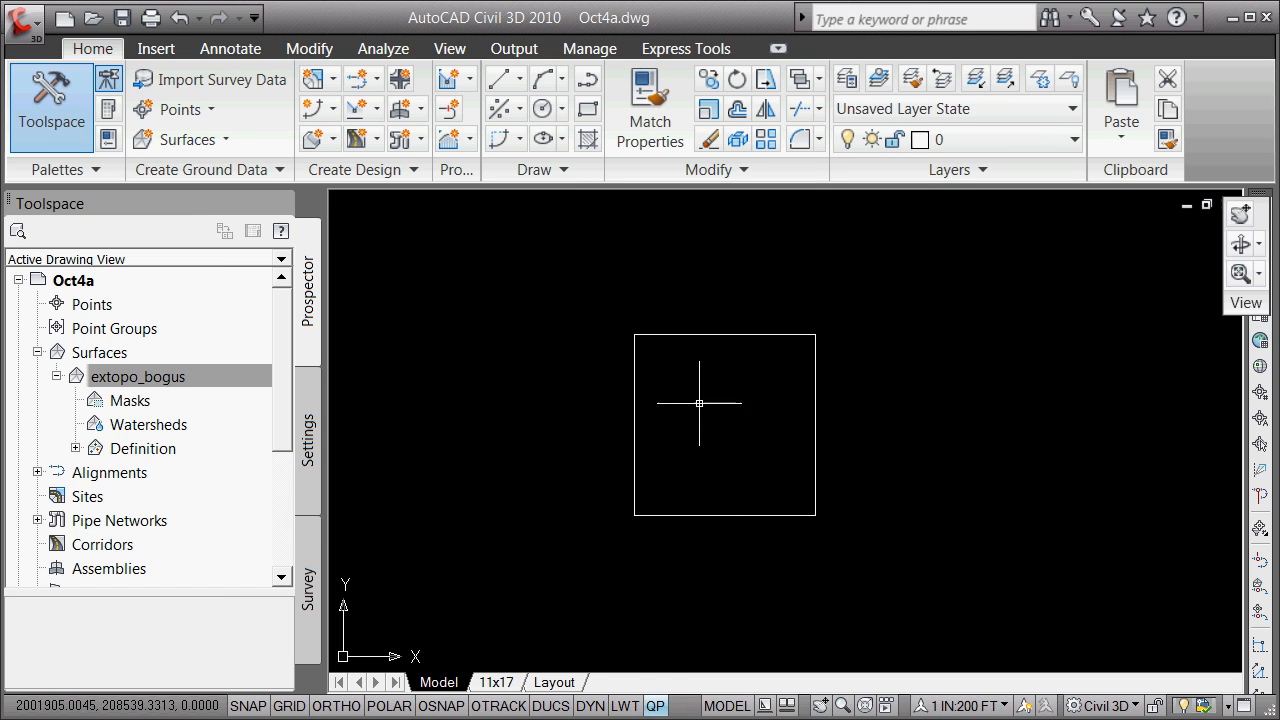
pyautogui.click(720, 335)
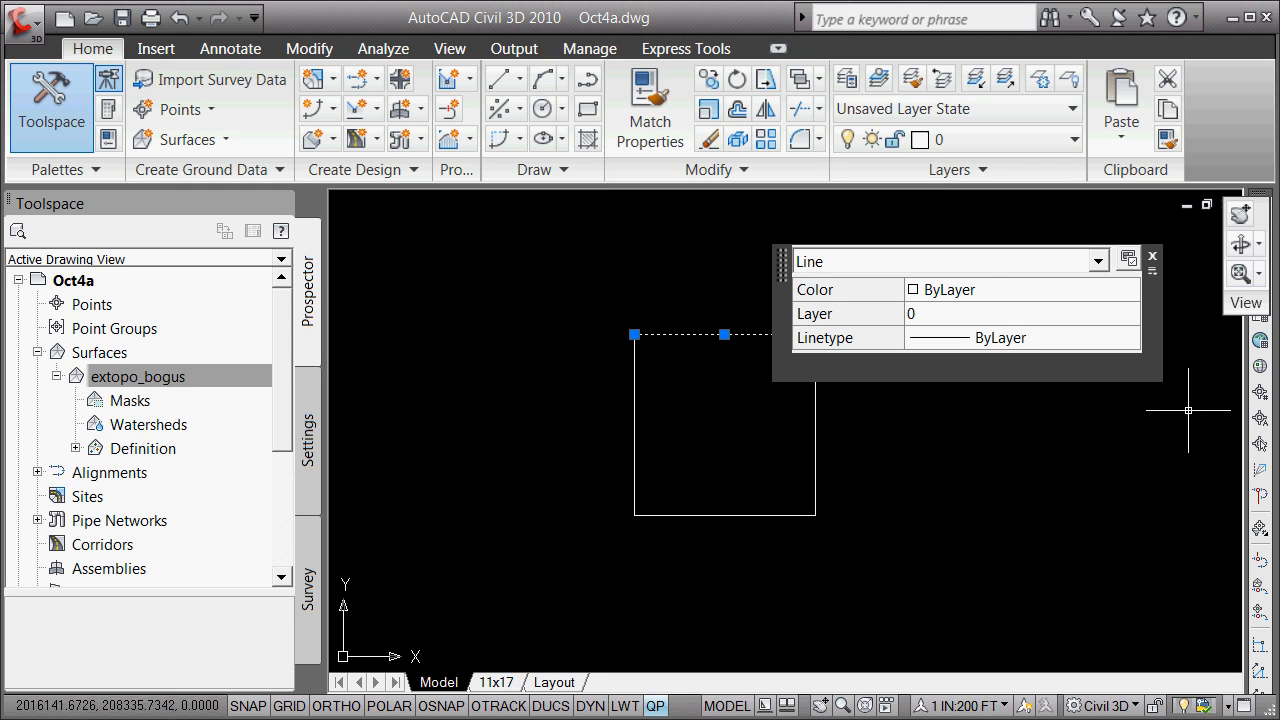
pyautogui.click(1151, 259)
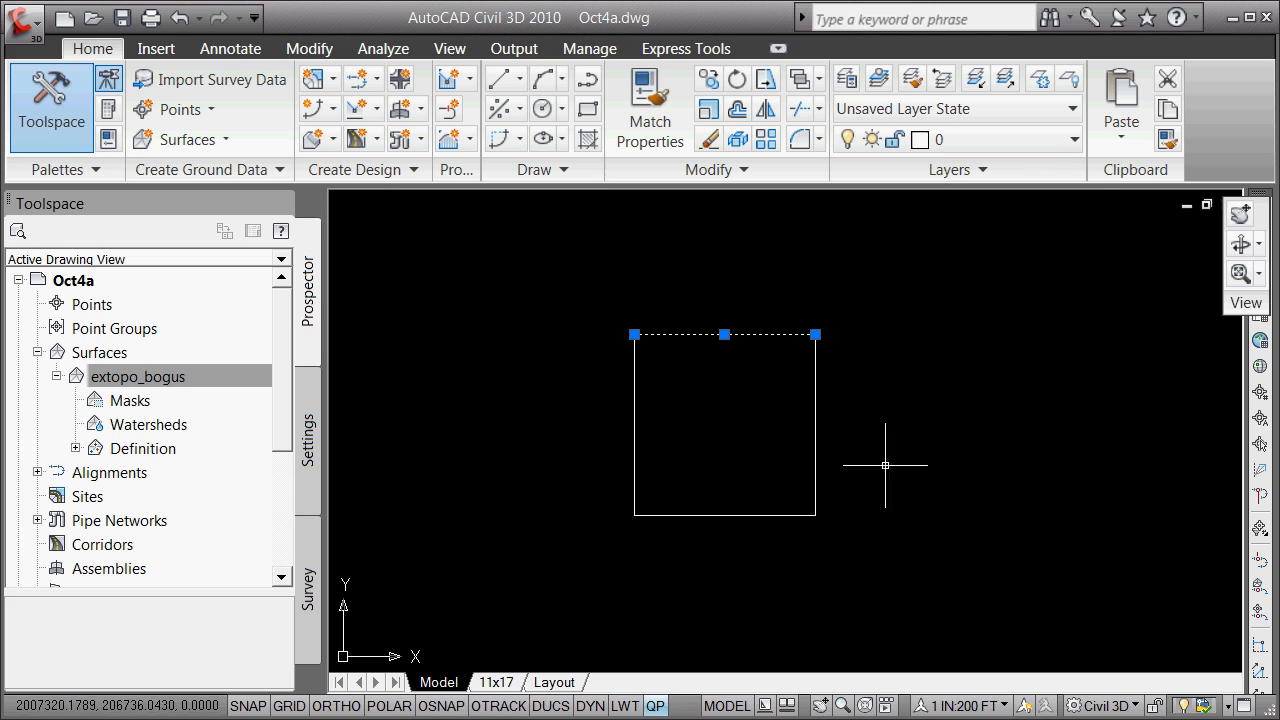
pyautogui.press('Escape')
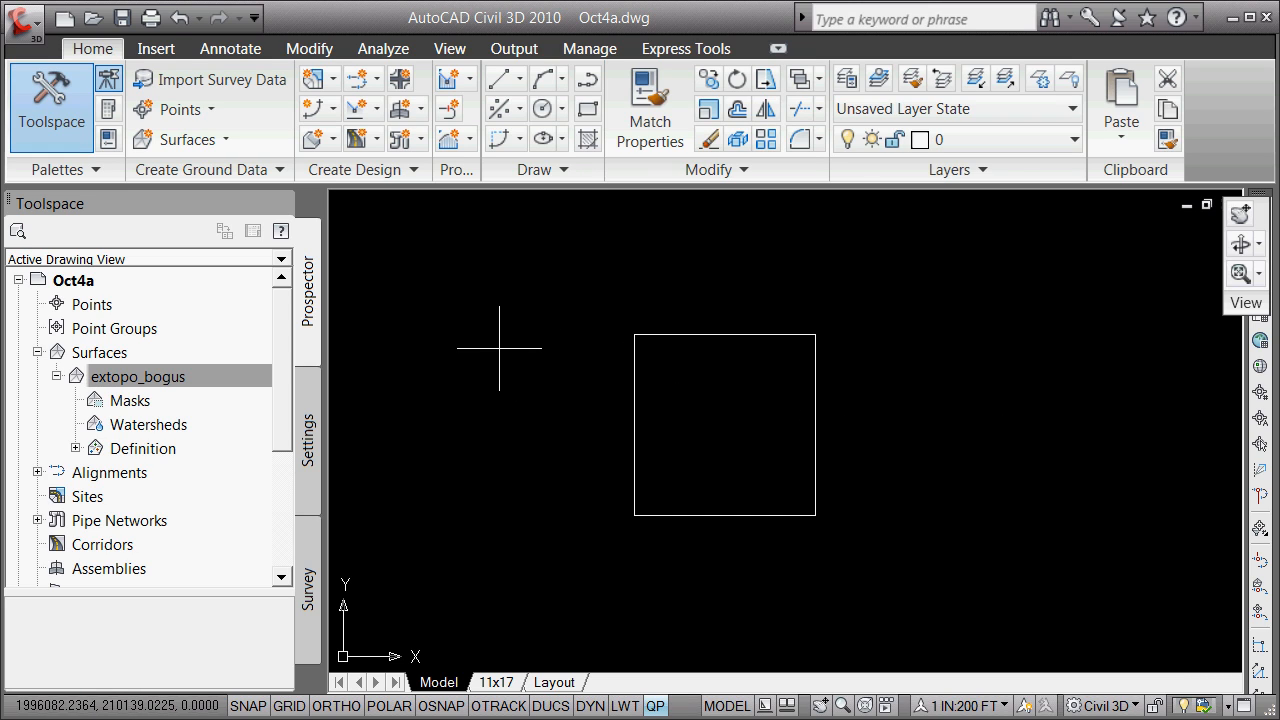
pyautogui.keyDown('shift'); pyautogui.rightClick(460, 342); pyautogui.keyUp('shift')
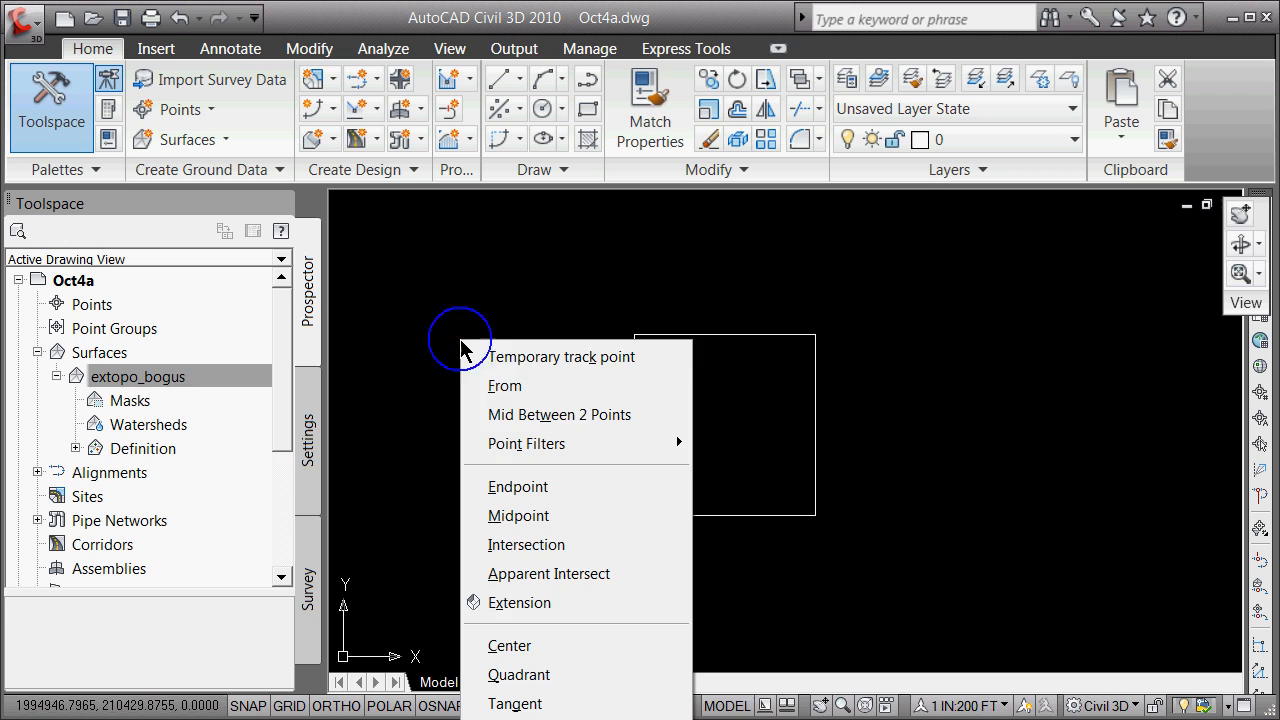
pyautogui.click(566, 488)
pyautogui.keyDown('shift'); pyautogui.rightClick(672, 350); pyautogui.keyUp('shift')
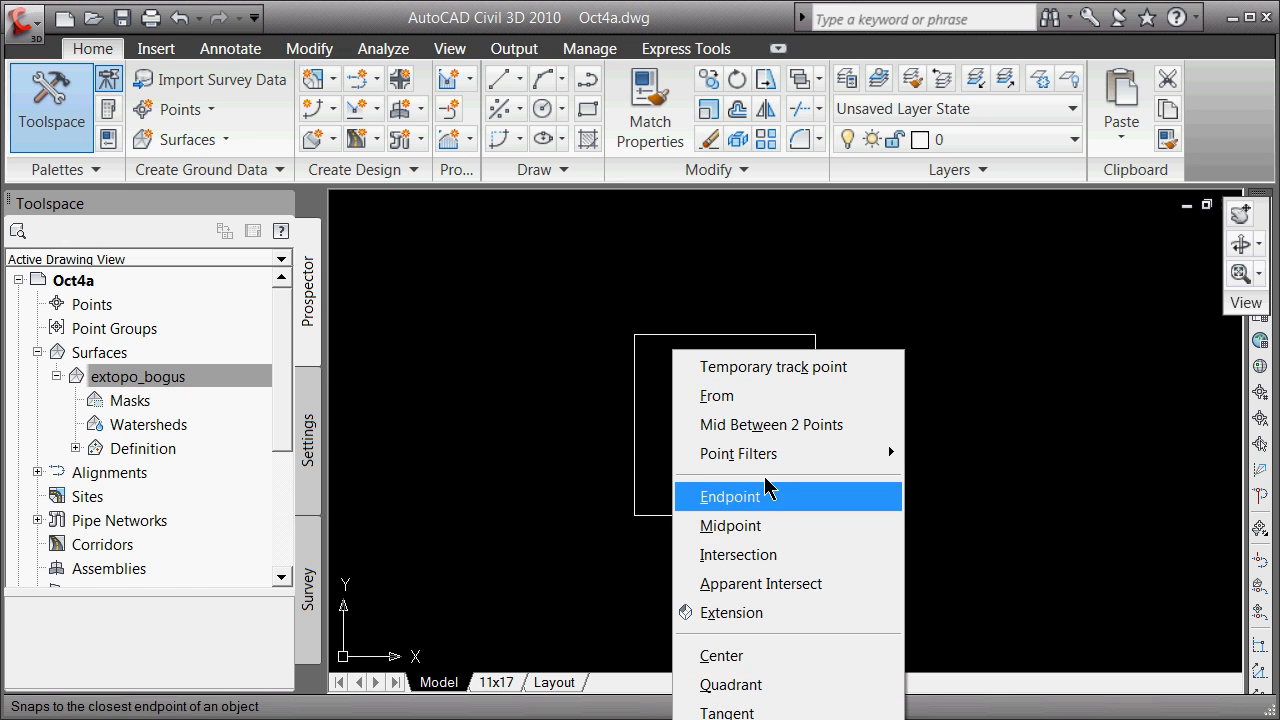
pyautogui.click(762, 529)
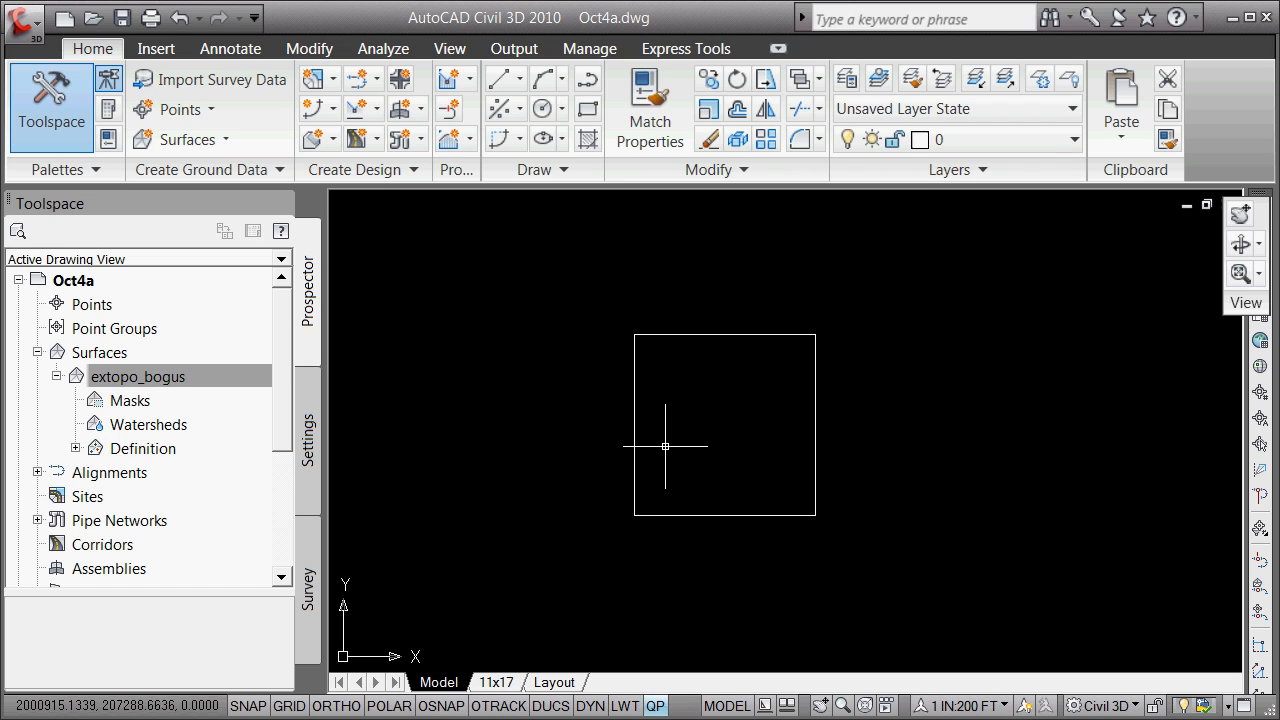
# - Turn on Dynamic Input and try its prompts with an empty selection window inside the square
pyautogui.moveTo(665, 446)
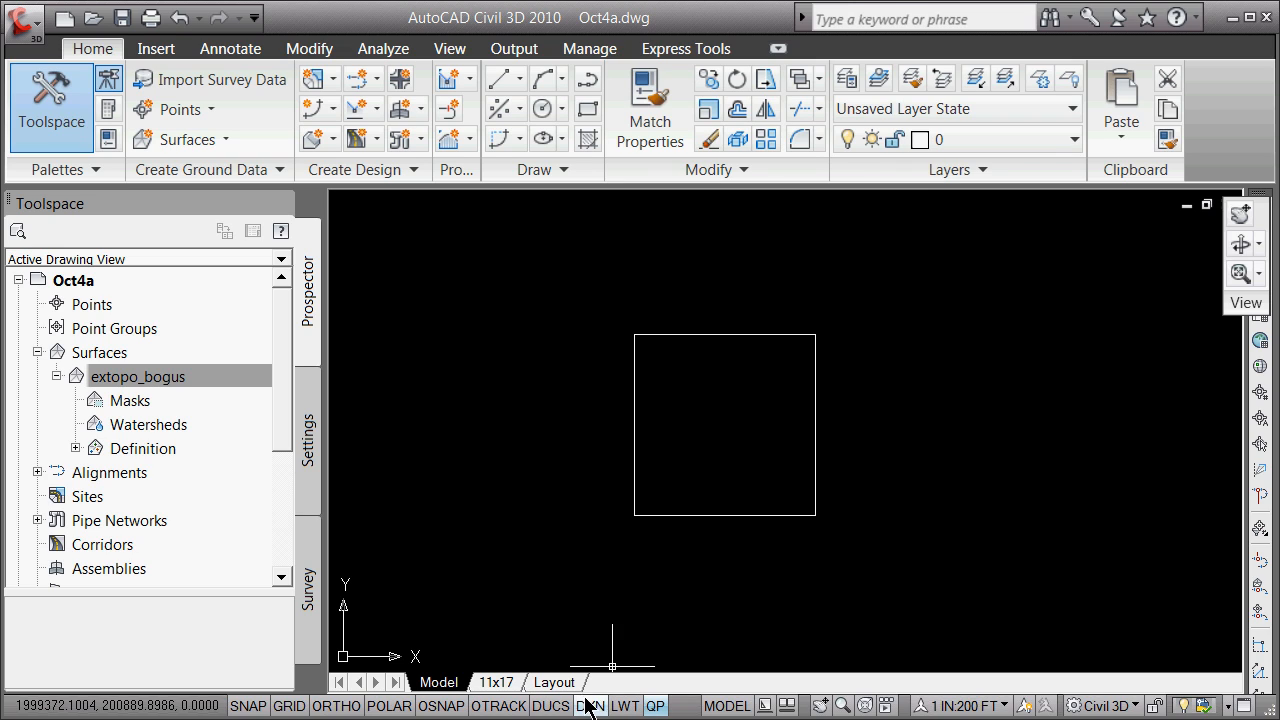
pyautogui.click(589, 706)
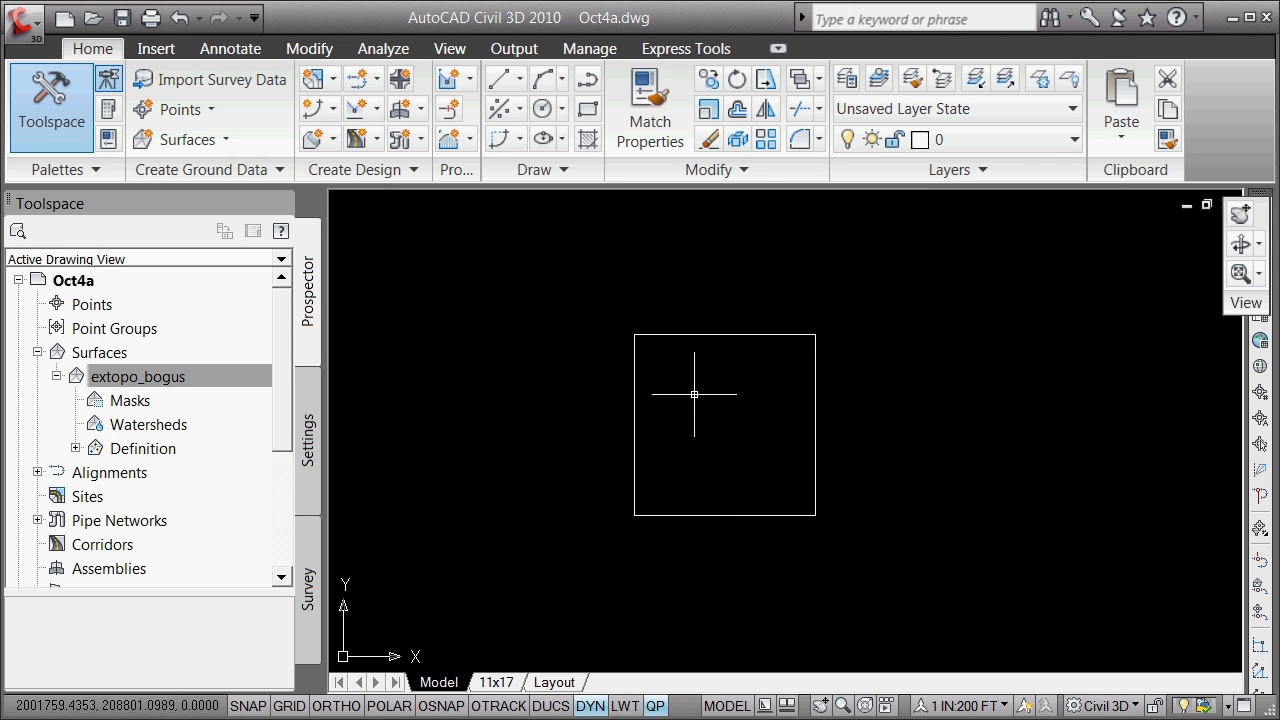
pyautogui.moveTo(694, 394)
pyautogui.rightClick(473, 483)
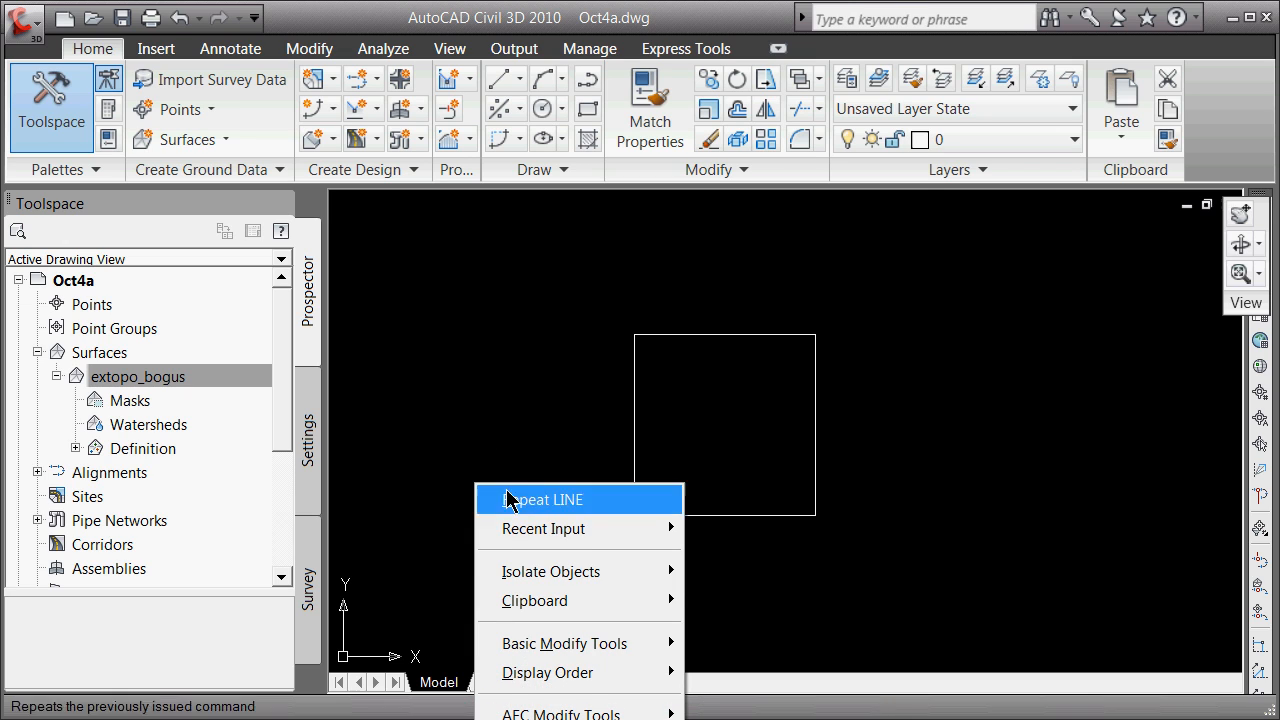
pyautogui.click(697, 476)
pyautogui.click(697, 476)
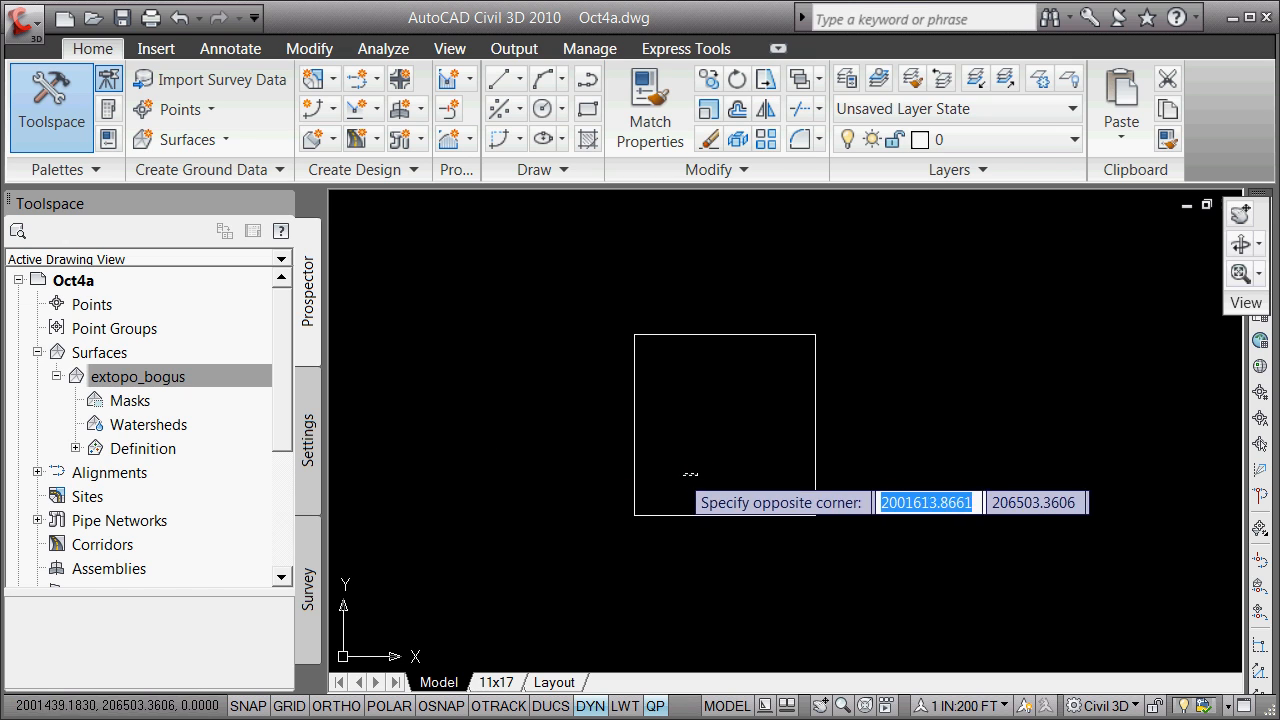
pyautogui.click(697, 471)
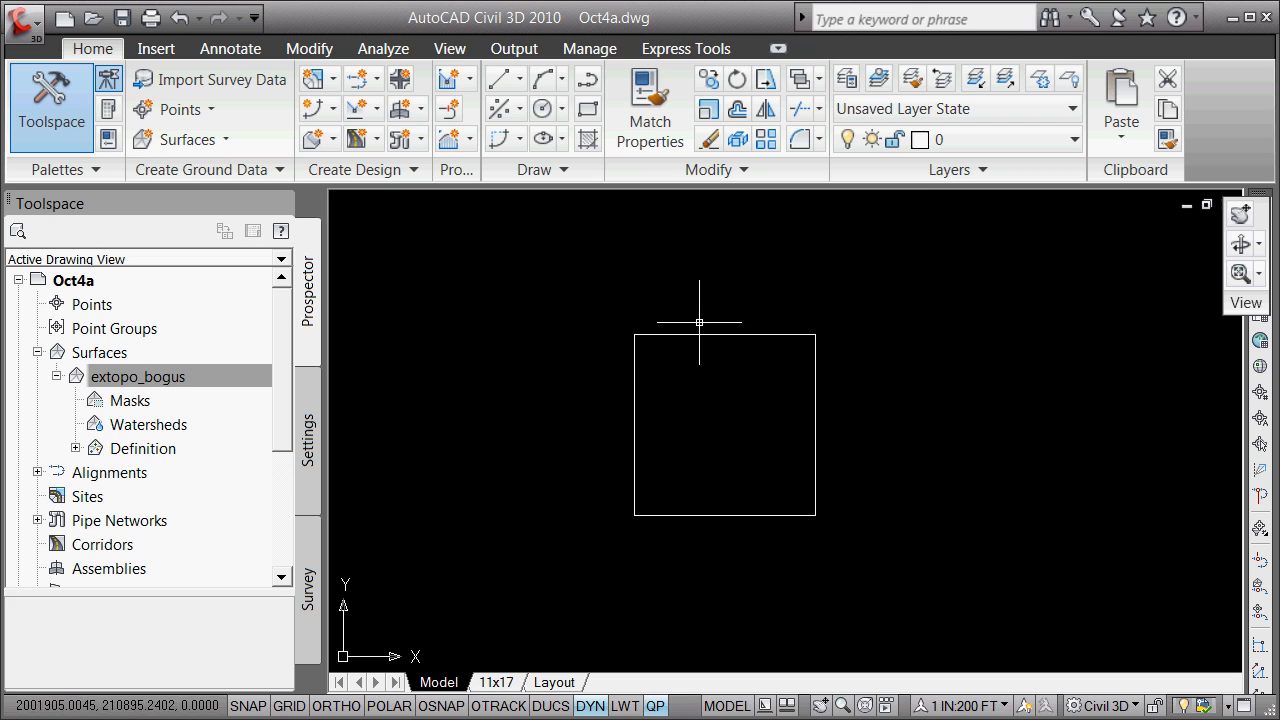
# - View the top line's quick properties, try the cursor prompts with empty selection windows beside the square, and clear the selection
pyautogui.click(702, 334)
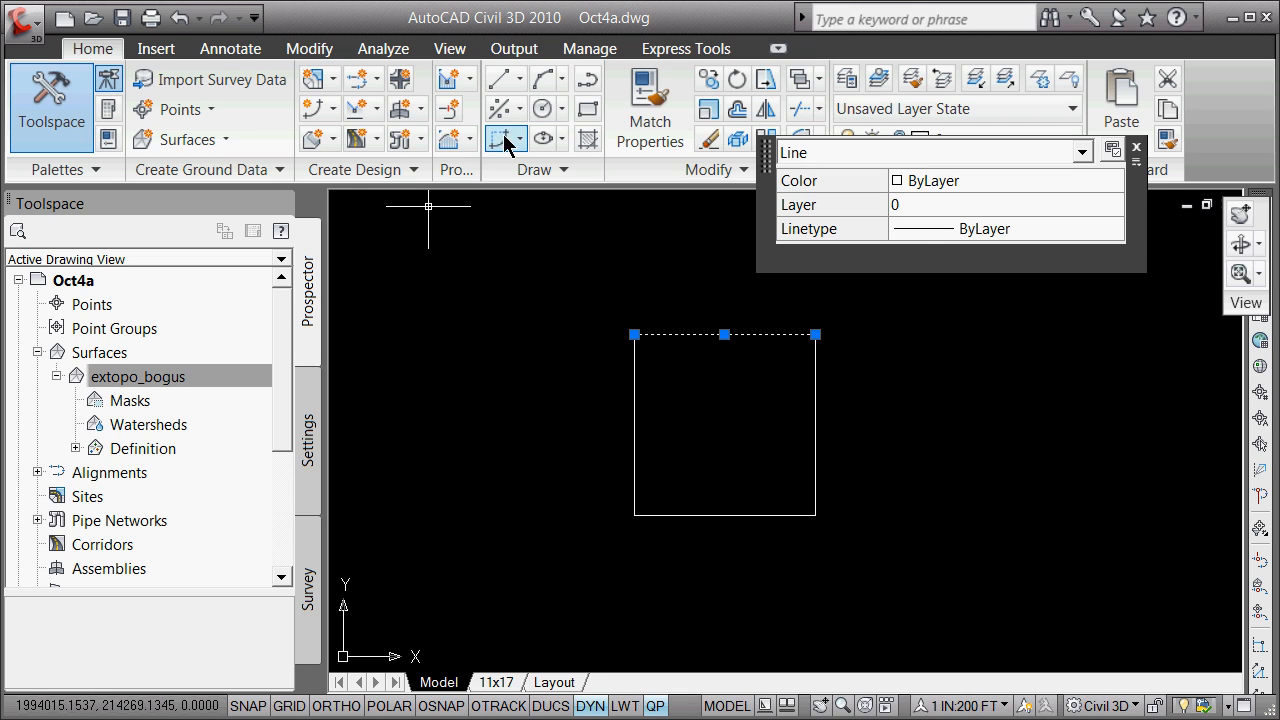
pyautogui.click(533, 385)
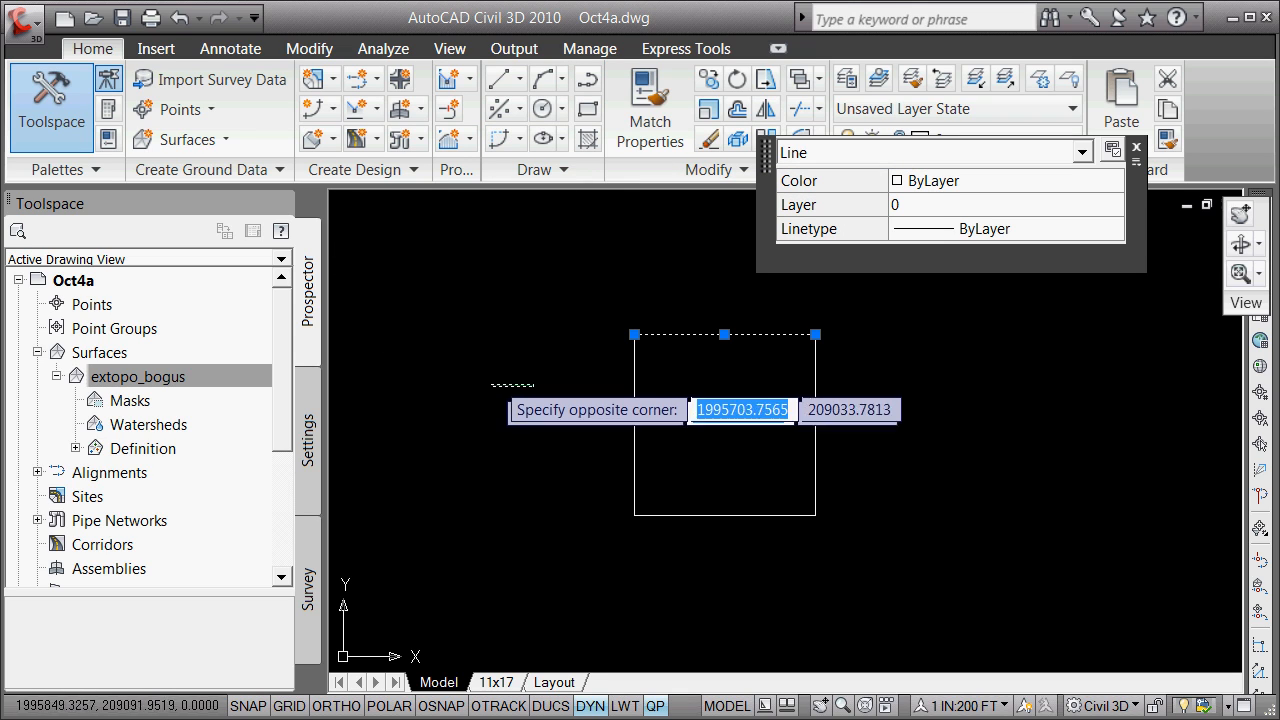
pyautogui.click(511, 377)
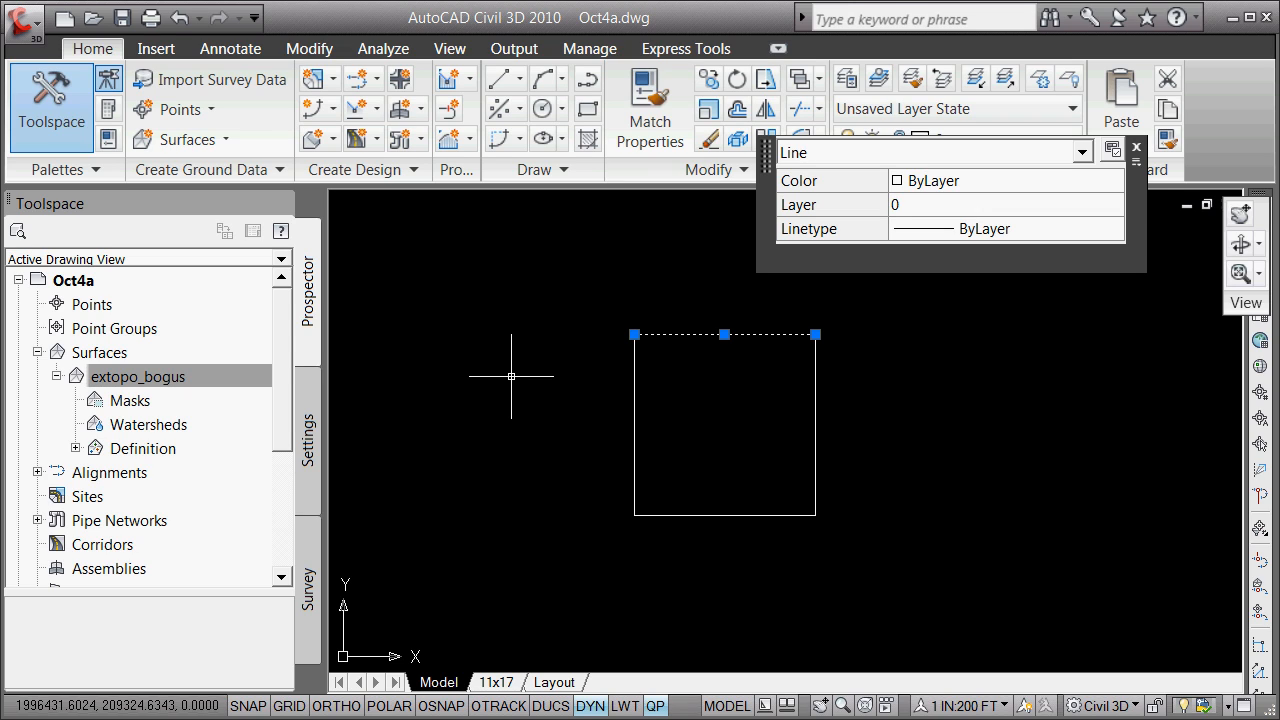
pyautogui.click(906, 466)
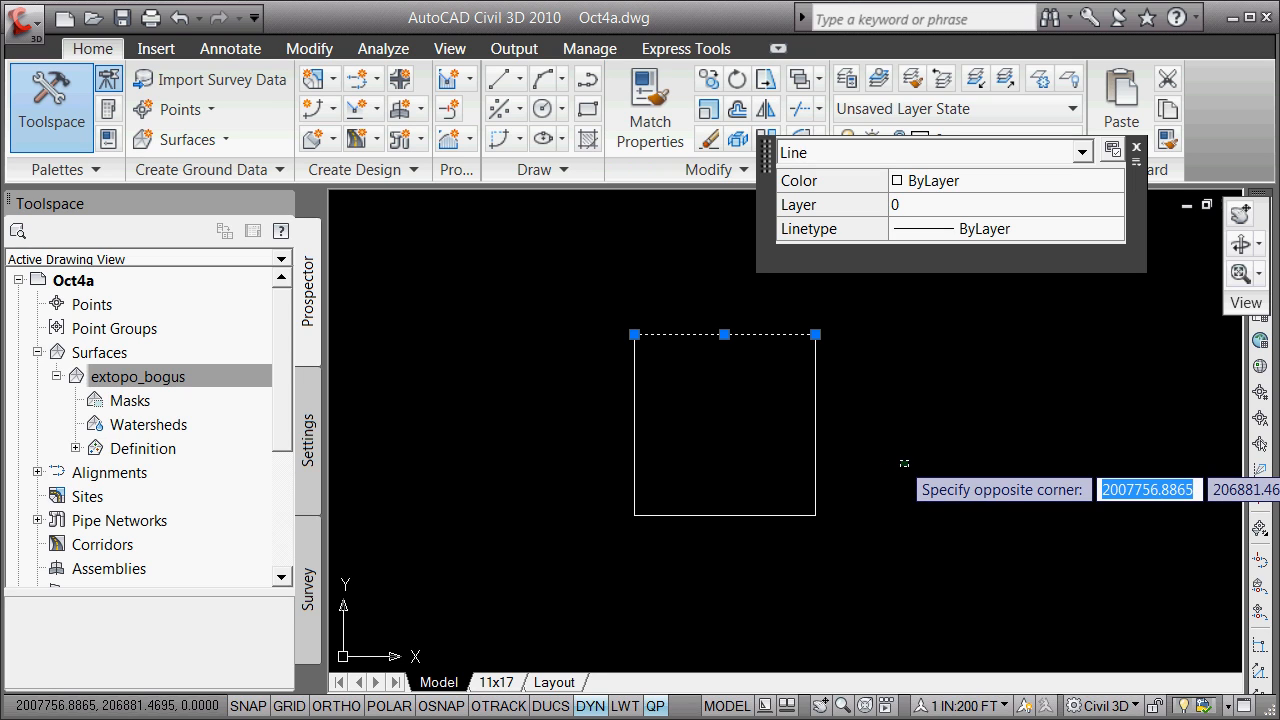
pyautogui.click(918, 450)
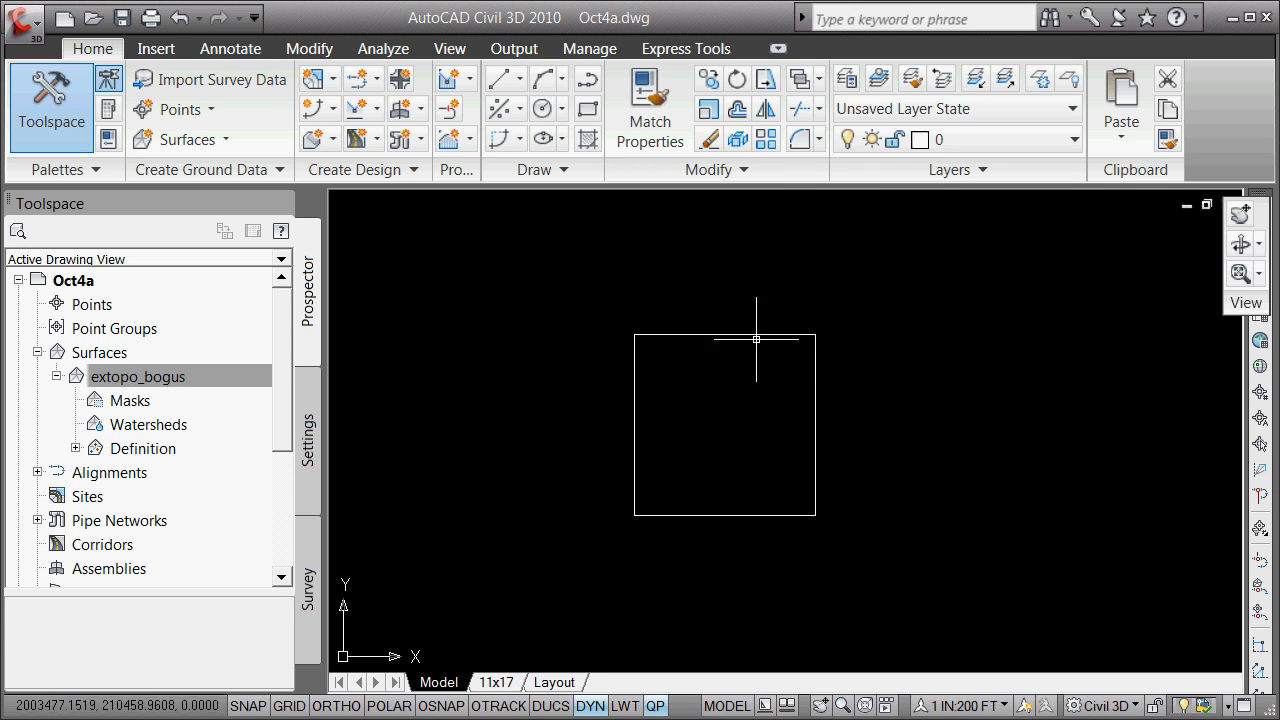
pyautogui.press('Escape')
# - Show the command line window again with the COMMANDLINE command
pyautogui.write('commandline')
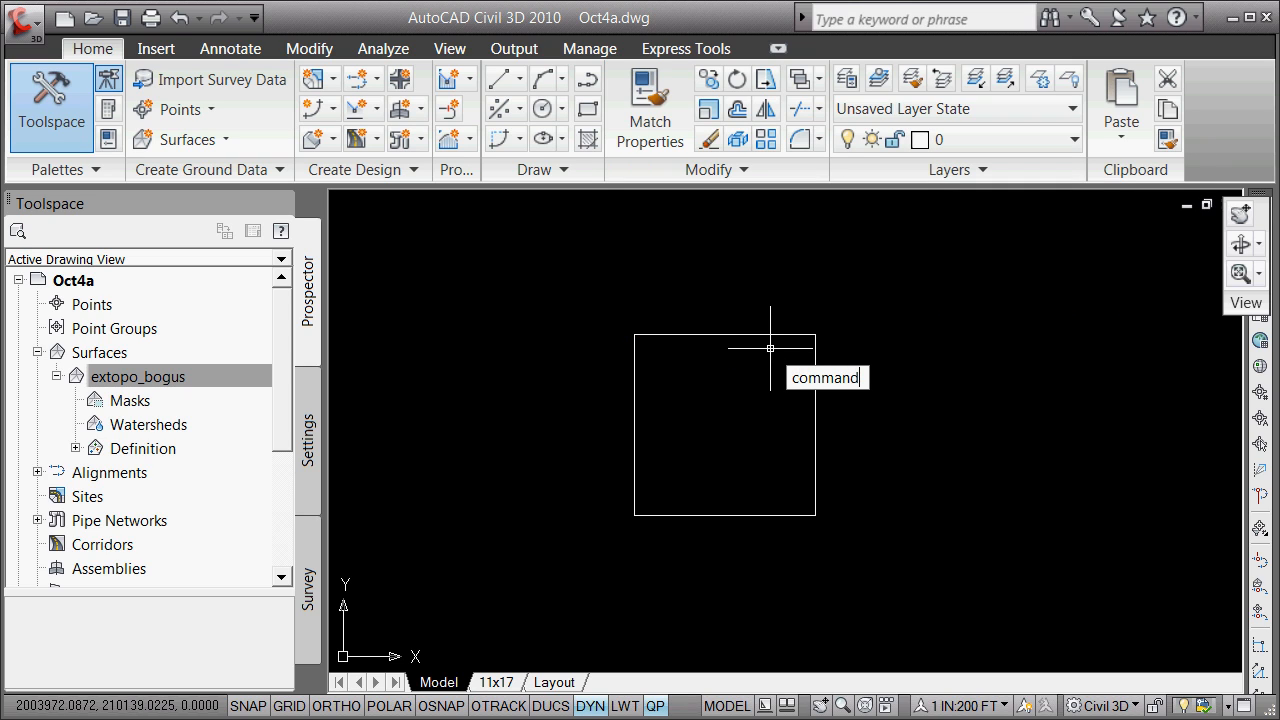
pyautogui.press('Return')
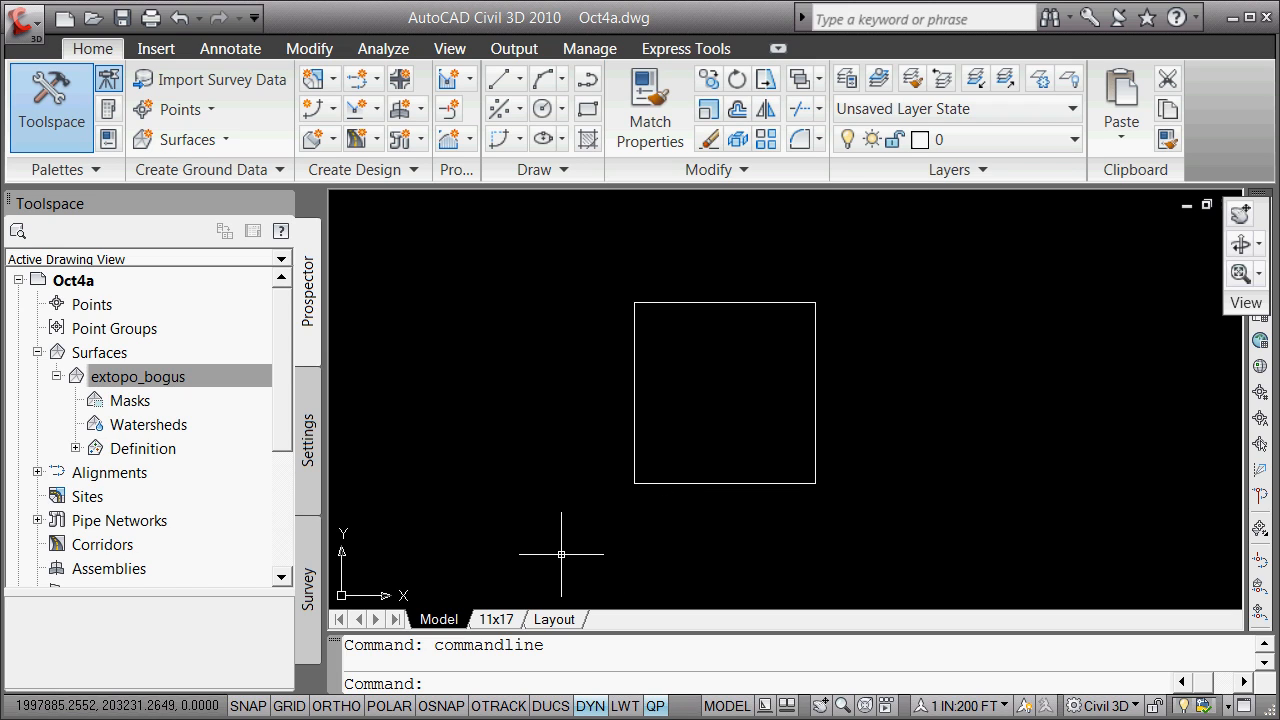
pyautogui.write('commandline')
# - Draw a horizontal line across the square from the midpoint of its left side to the midpoint of its right side
pyautogui.moveTo(677, 402)
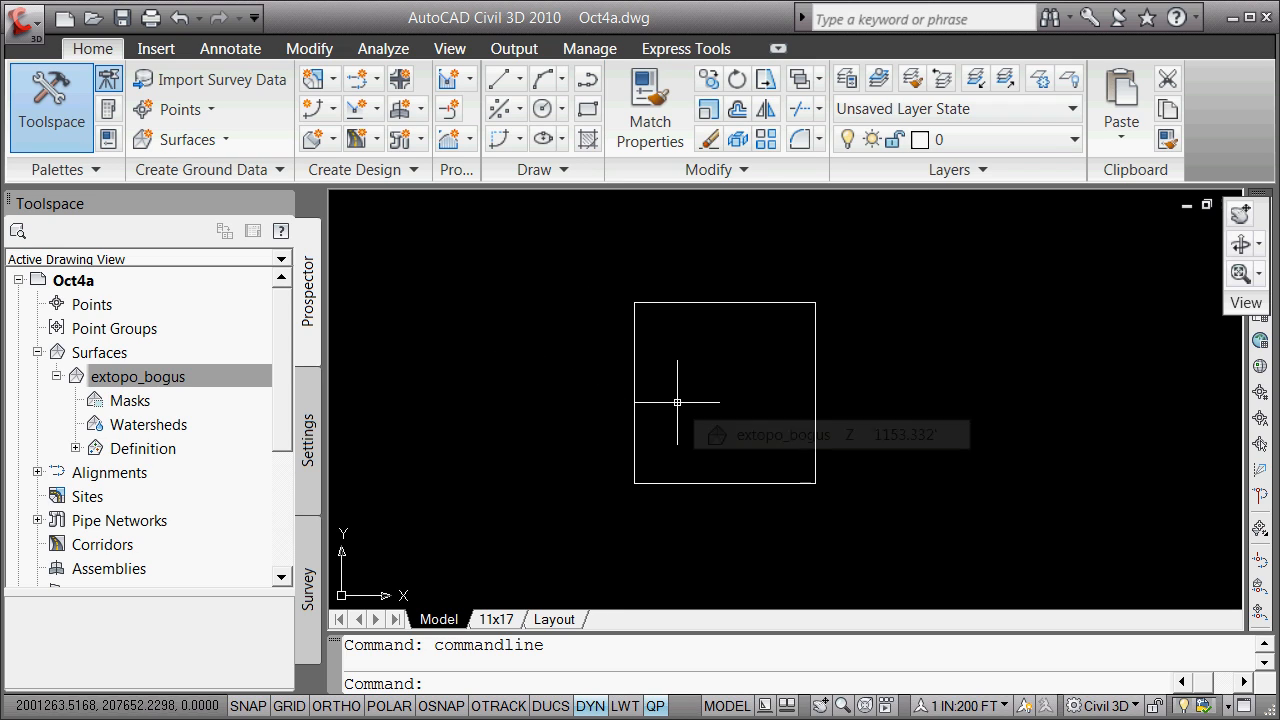
pyautogui.write('line')
pyautogui.press('Return')
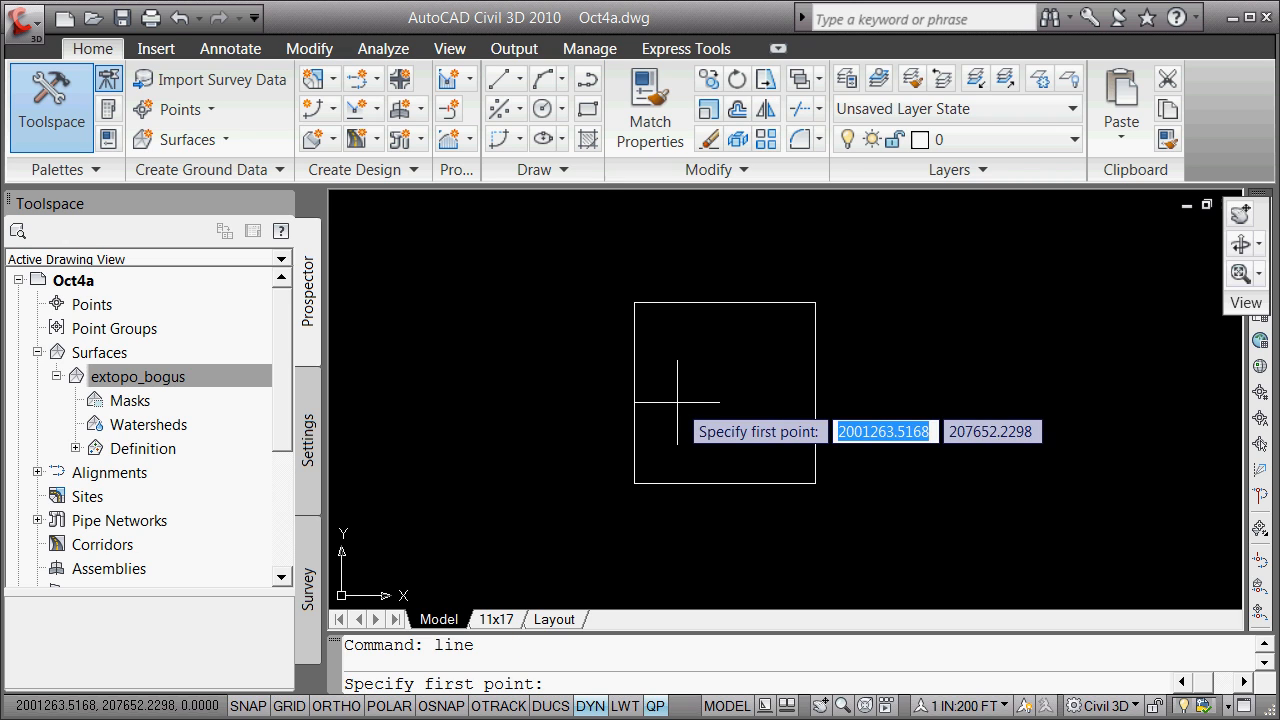
pyautogui.keyDown('shift'); pyautogui.rightClick(543, 328); pyautogui.keyUp('shift')
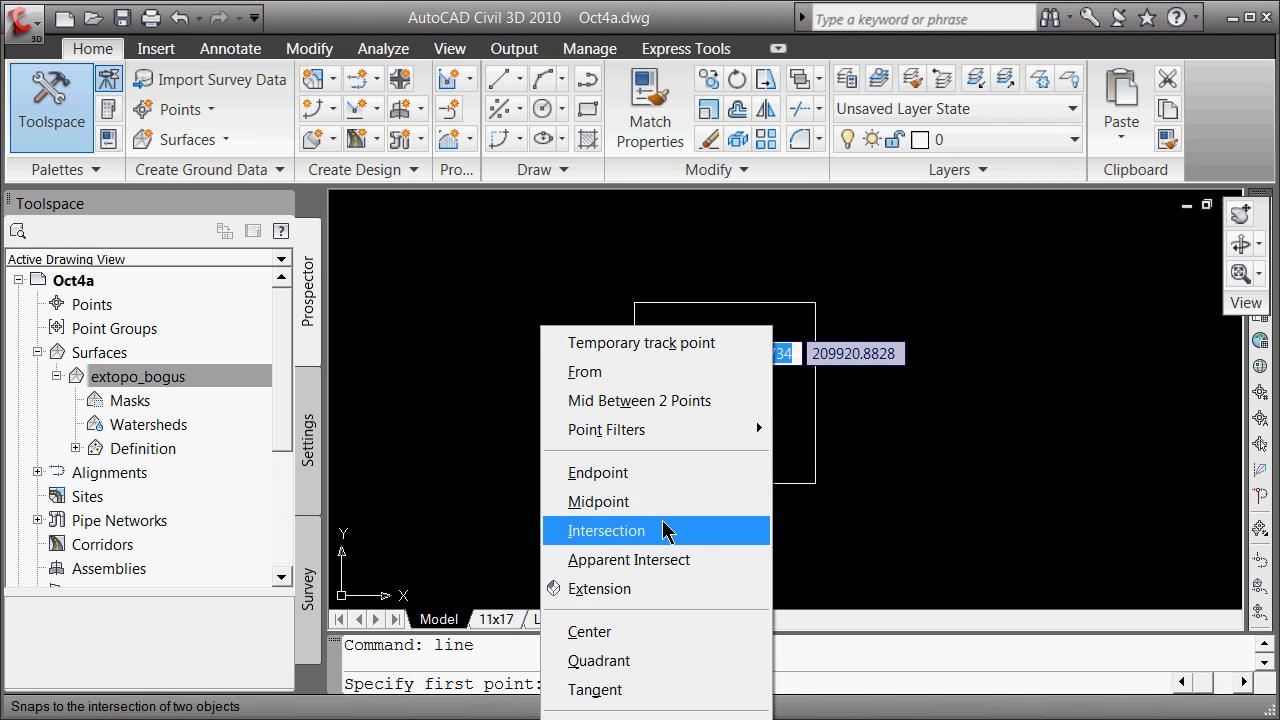
pyautogui.click(651, 503)
pyautogui.click(637, 396)
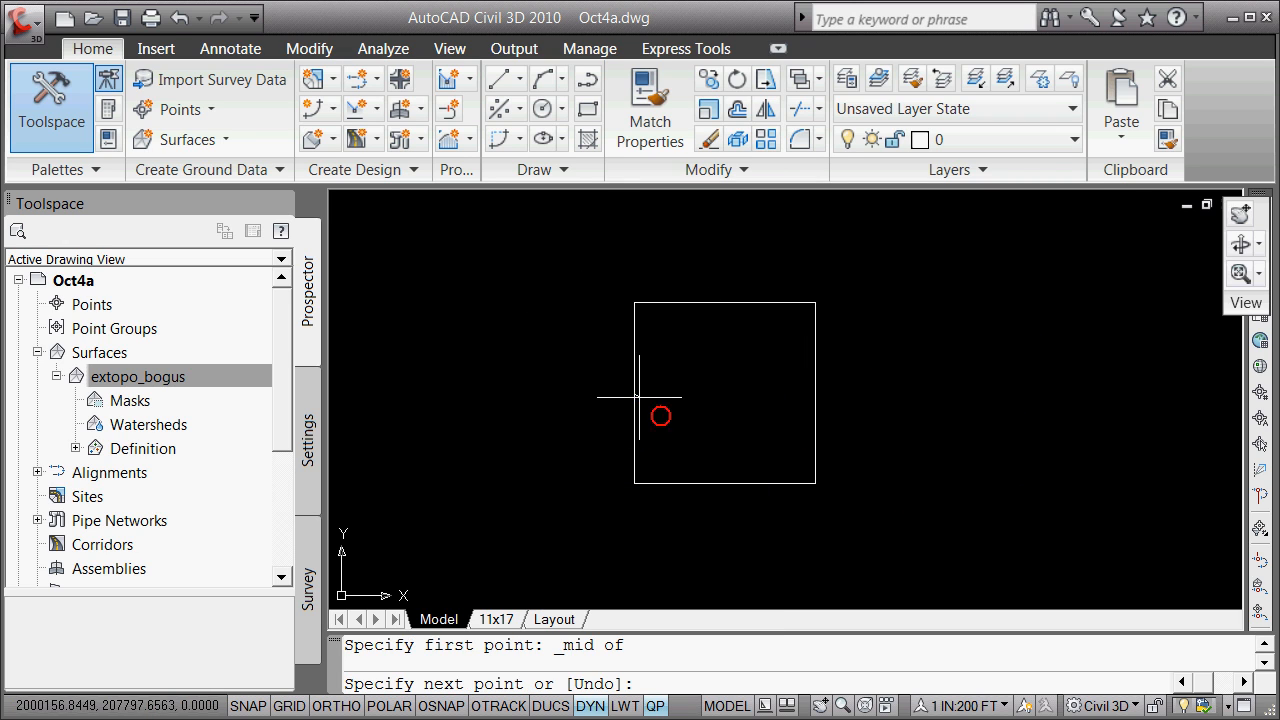
pyautogui.keyDown('shift'); pyautogui.rightClick(749, 392); pyautogui.keyUp('shift')
pyautogui.click(870, 530)
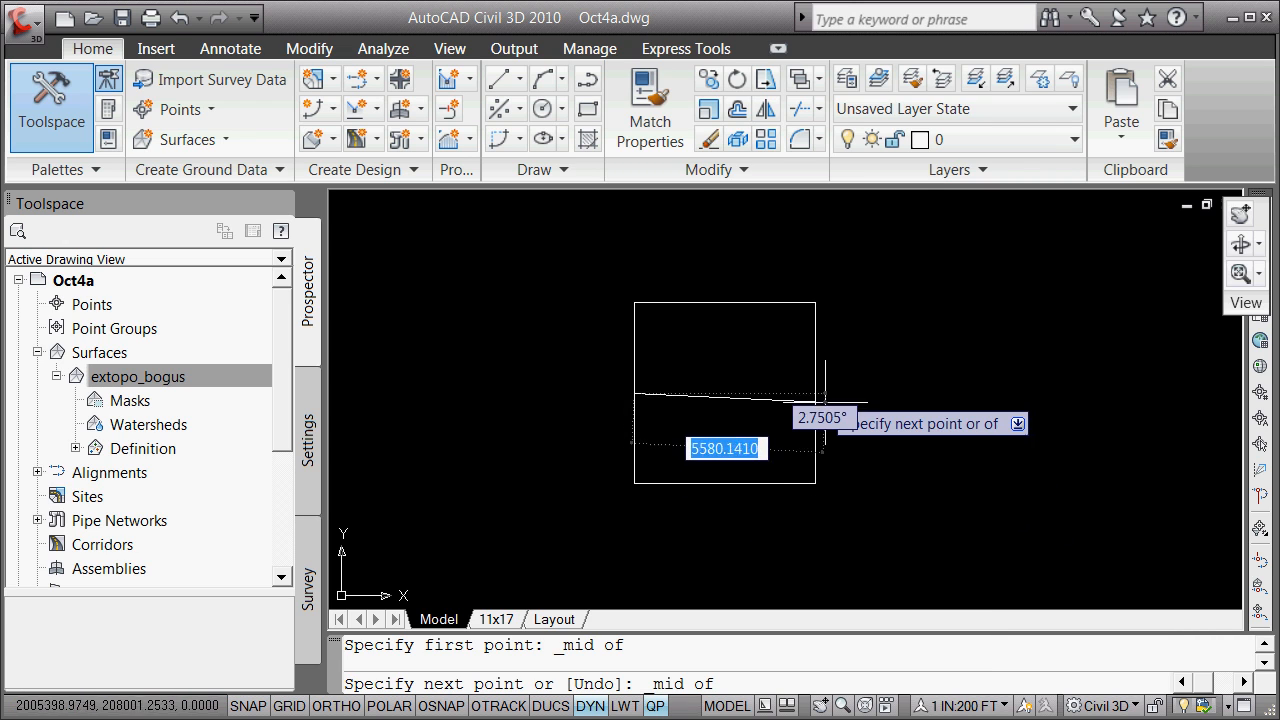
pyautogui.click(812, 430)
pyautogui.press('Return')
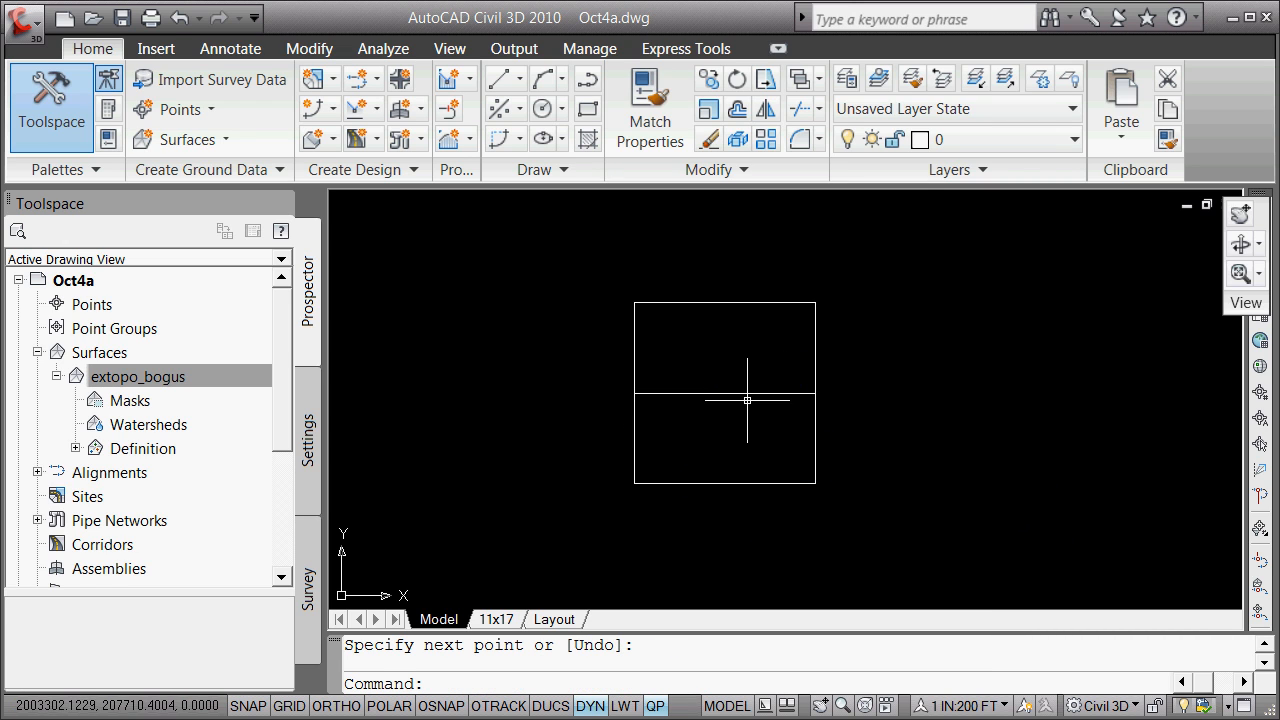
# - Select the new horizontal line and try to add Start Z, End Z and Delta Z to the quick properties for lines
pyautogui.click(749, 393)
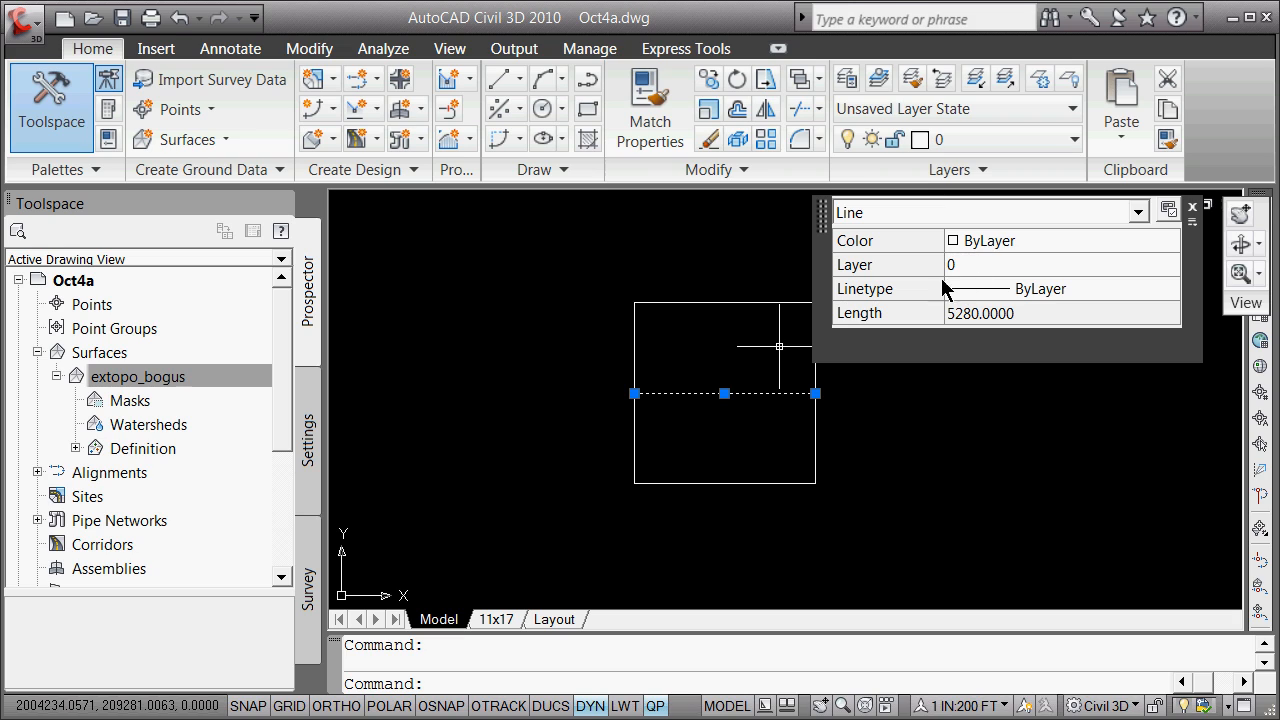
pyautogui.click(1168, 218)
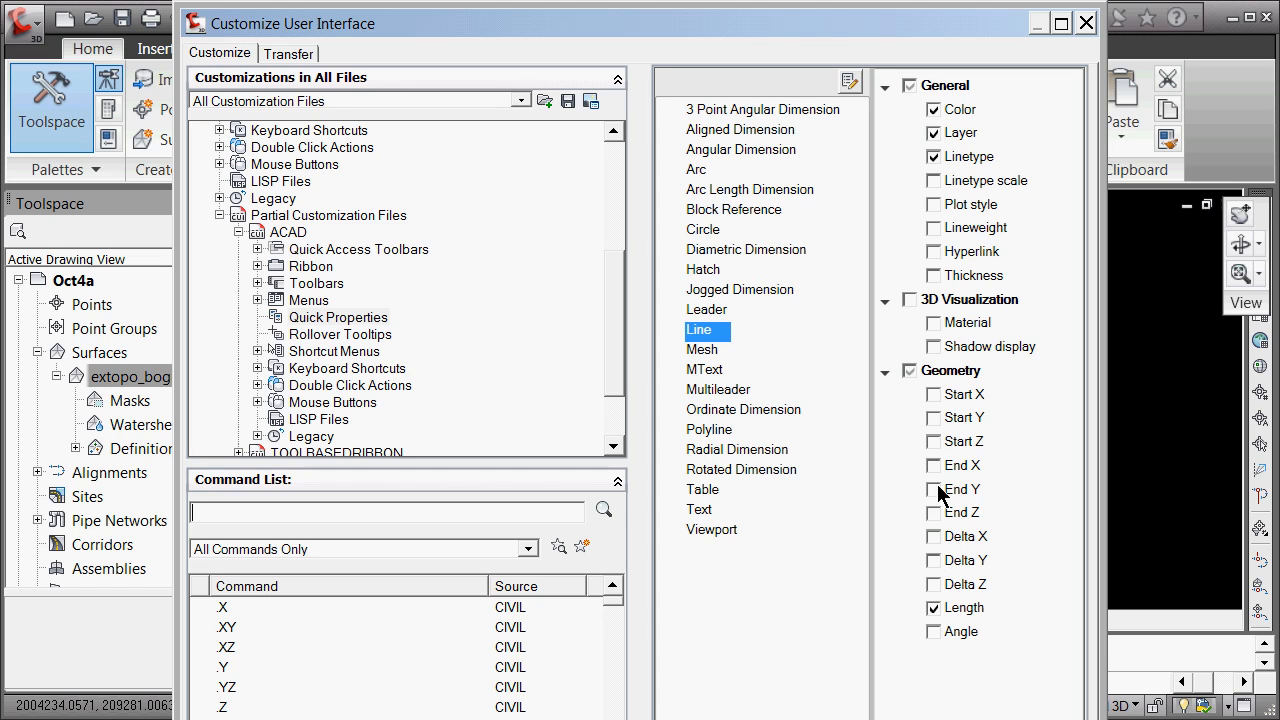
pyautogui.click(934, 442)
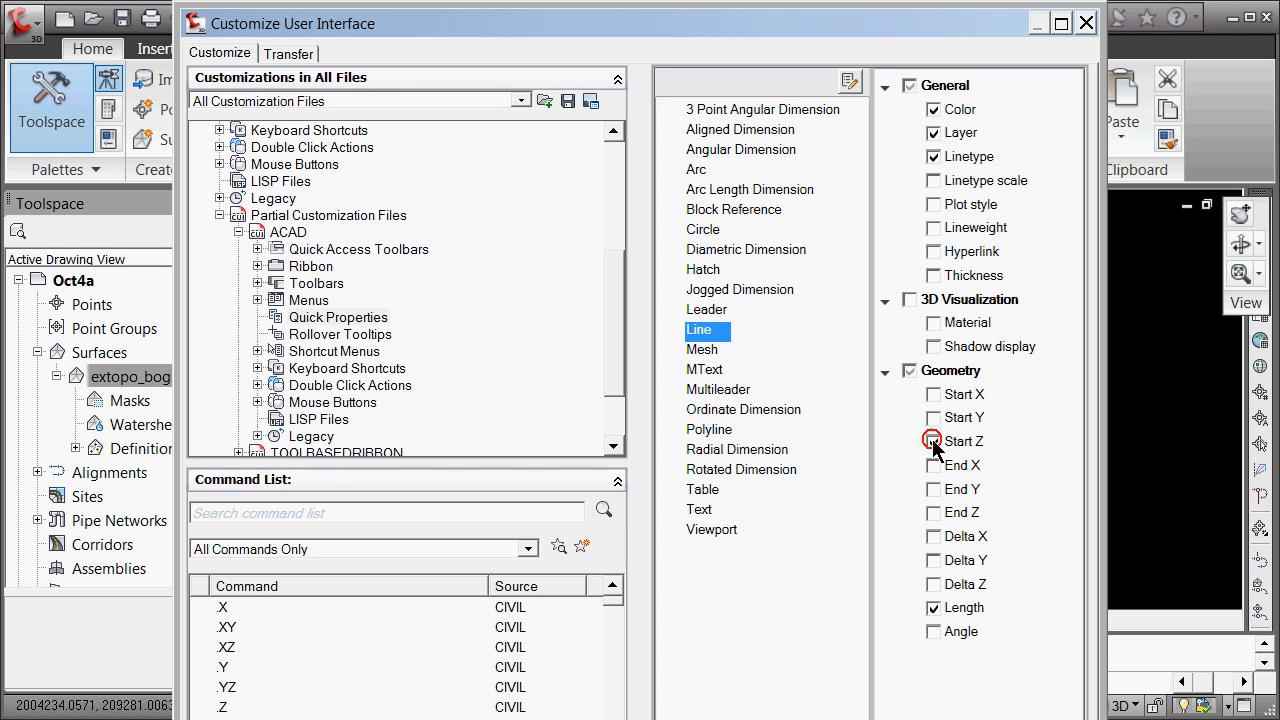
pyautogui.click(935, 513)
pyautogui.click(934, 585)
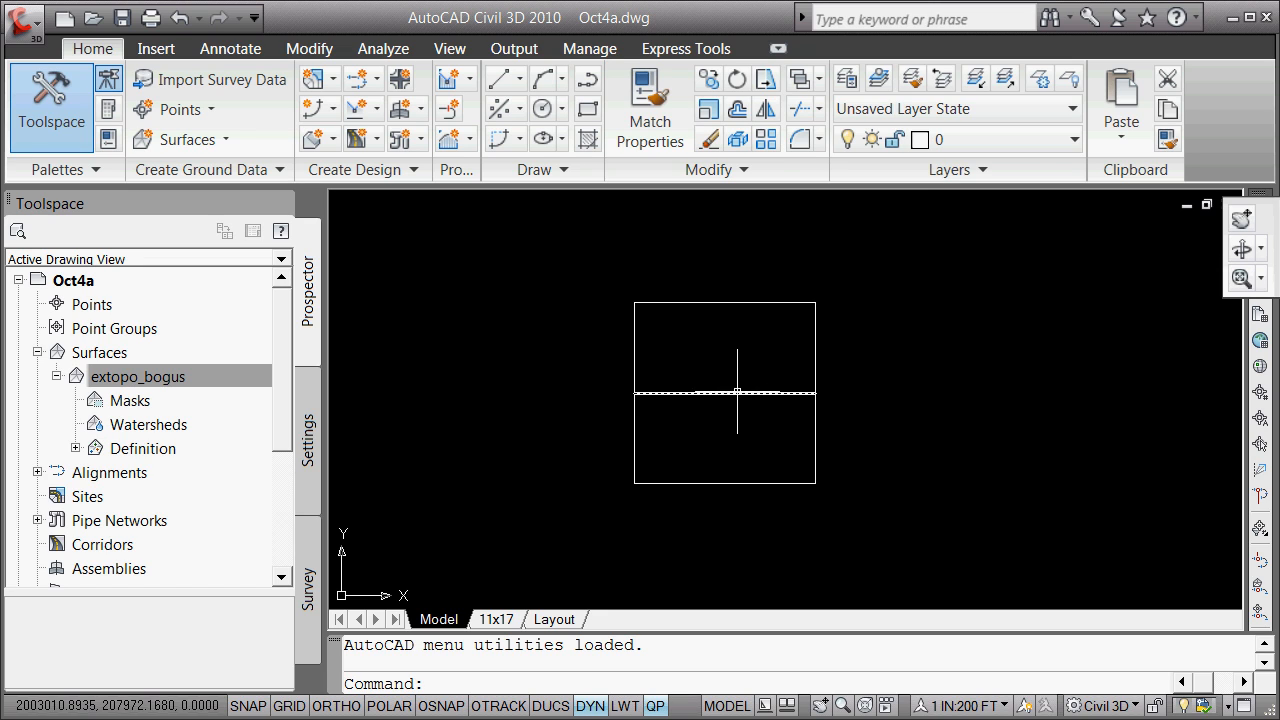
# - View the horizontal line's quick properties, turn Quick Properties off, and clear the selection
pyautogui.click(740, 393)
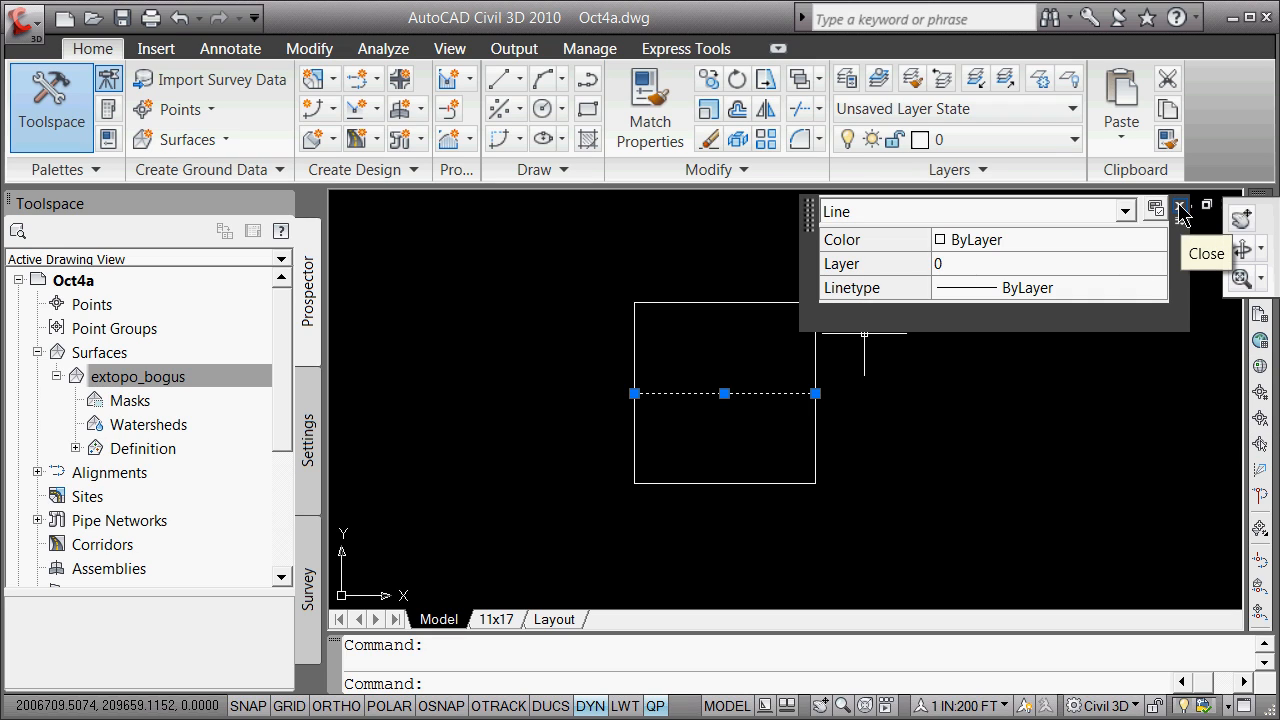
pyautogui.click(655, 708)
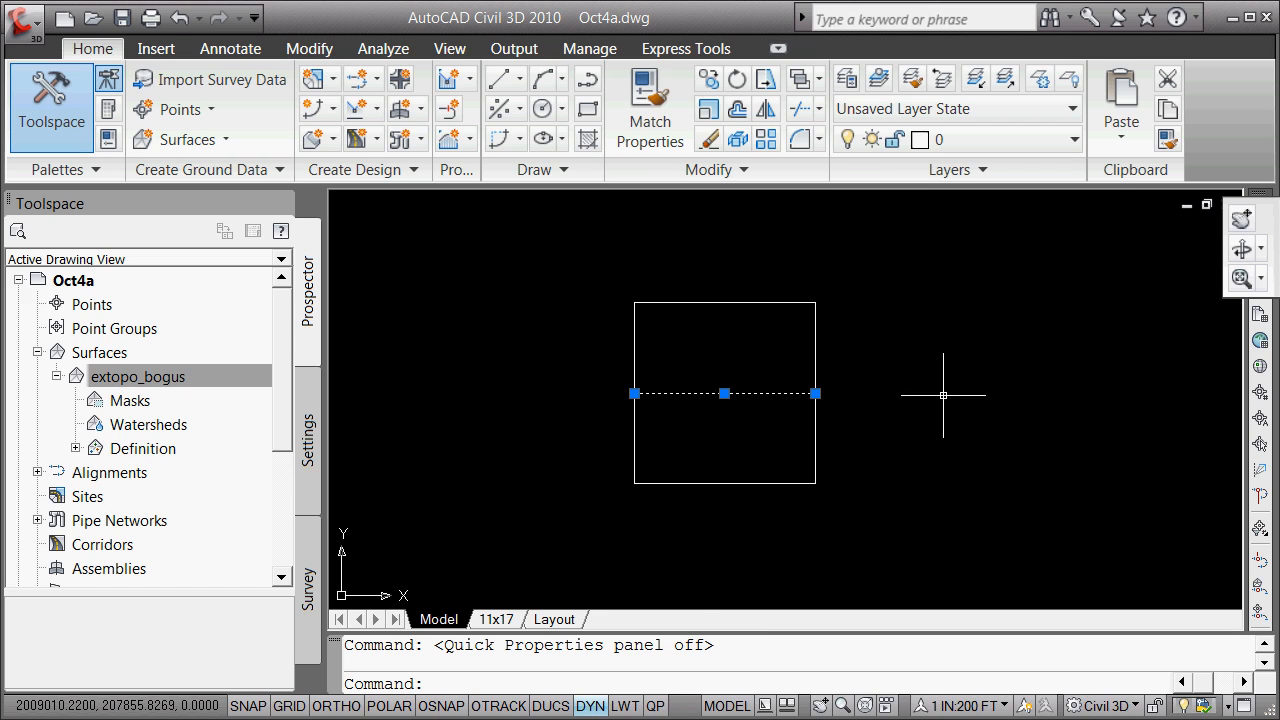
pyautogui.press('Escape')
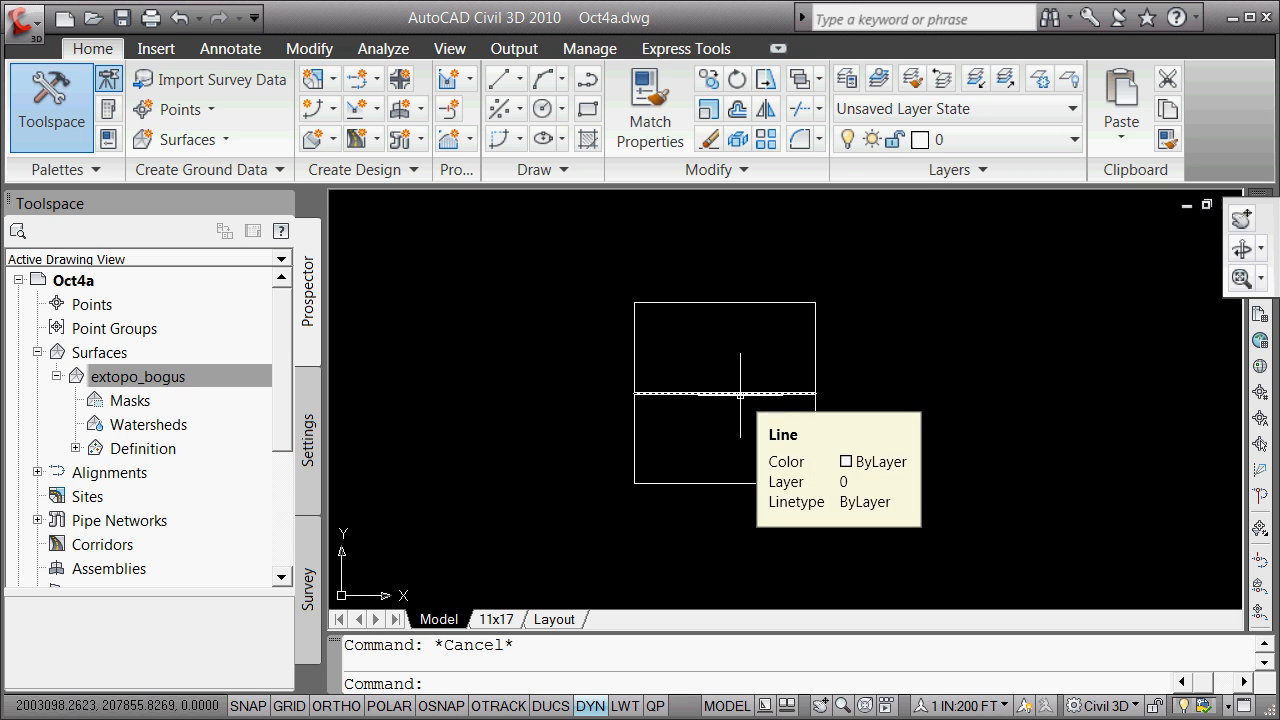
# - Assign the horizontal middle line to layer P_ALI_100 and clear the selection
pyautogui.click(1075, 140)
pyautogui.click(728, 285)
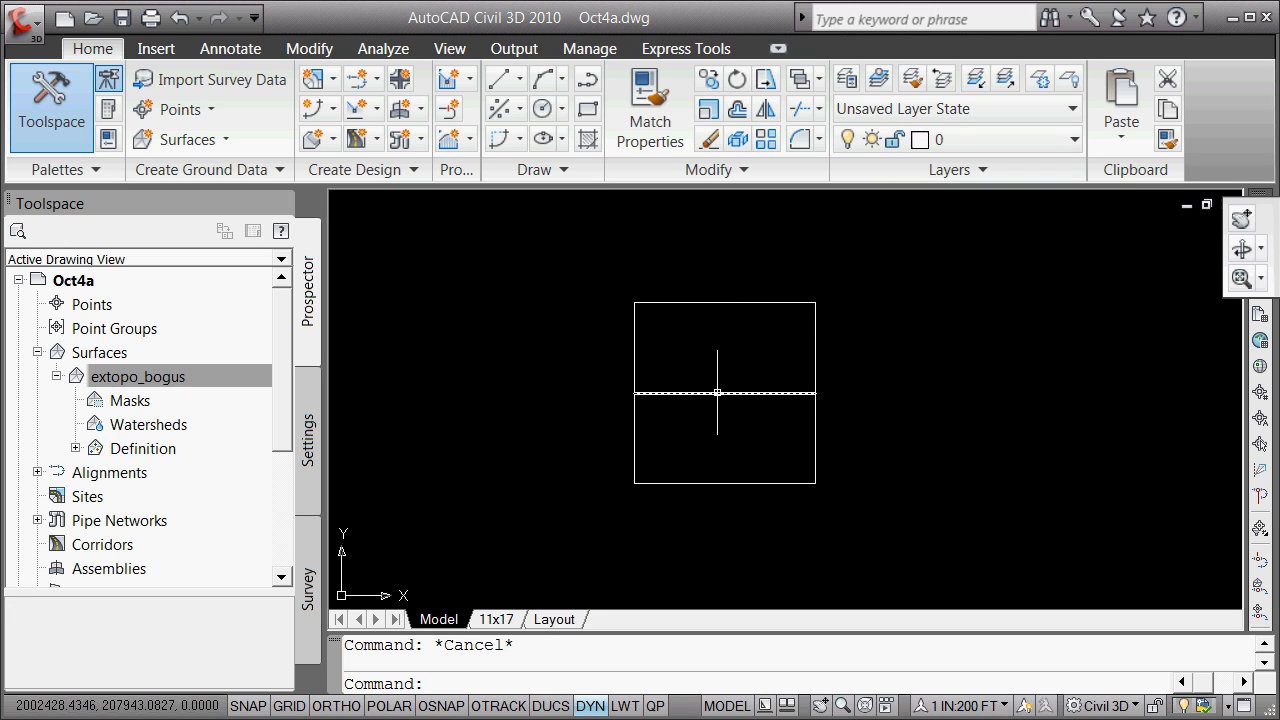
pyautogui.click(724, 393)
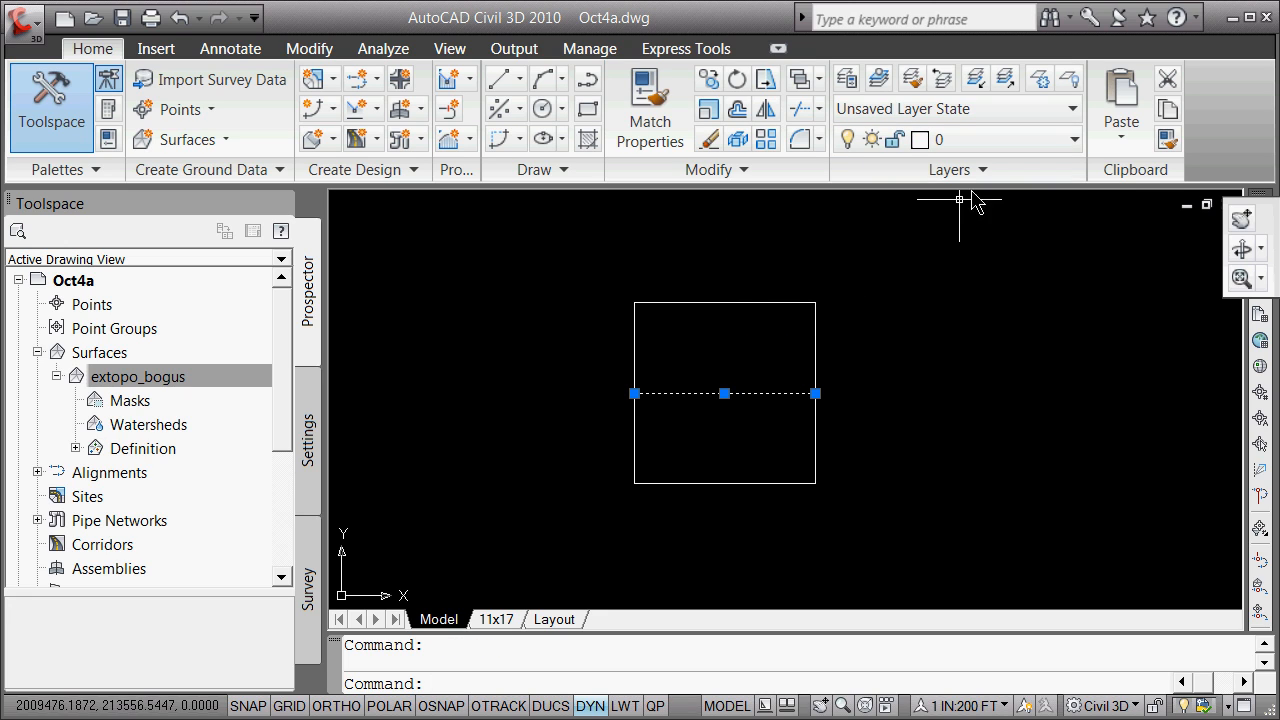
pyautogui.click(1075, 140)
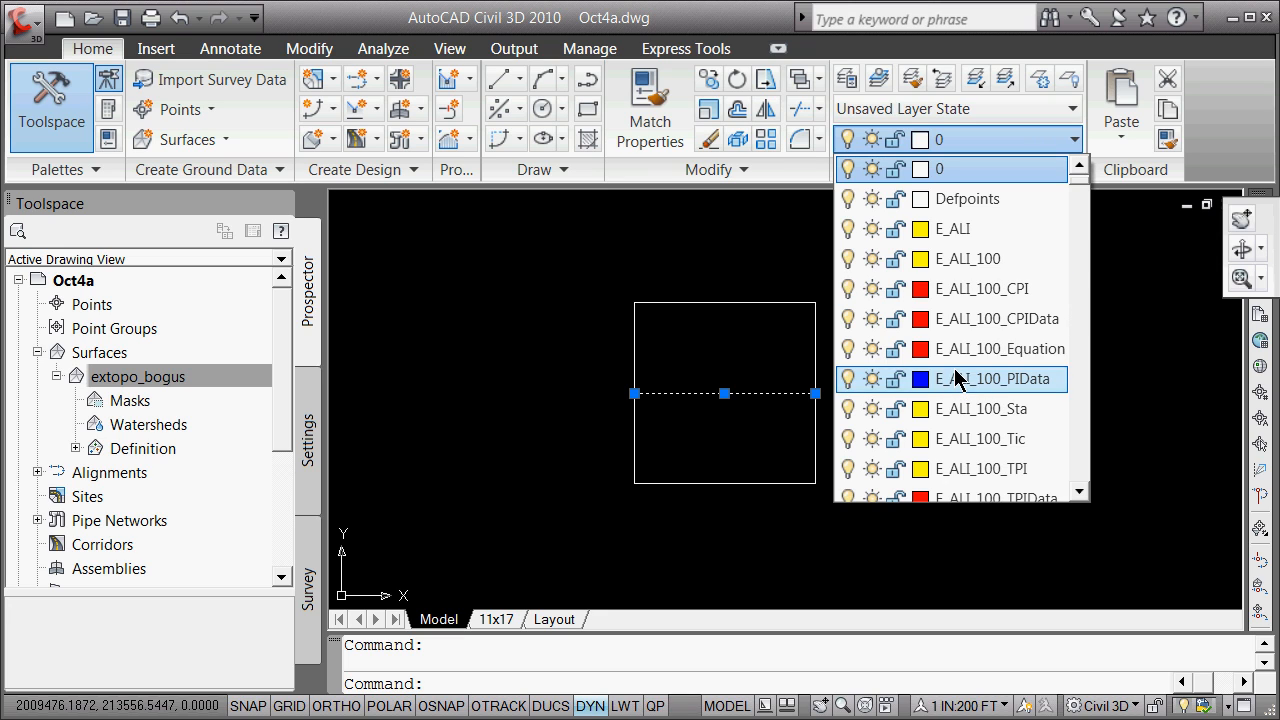
pyautogui.press('p')
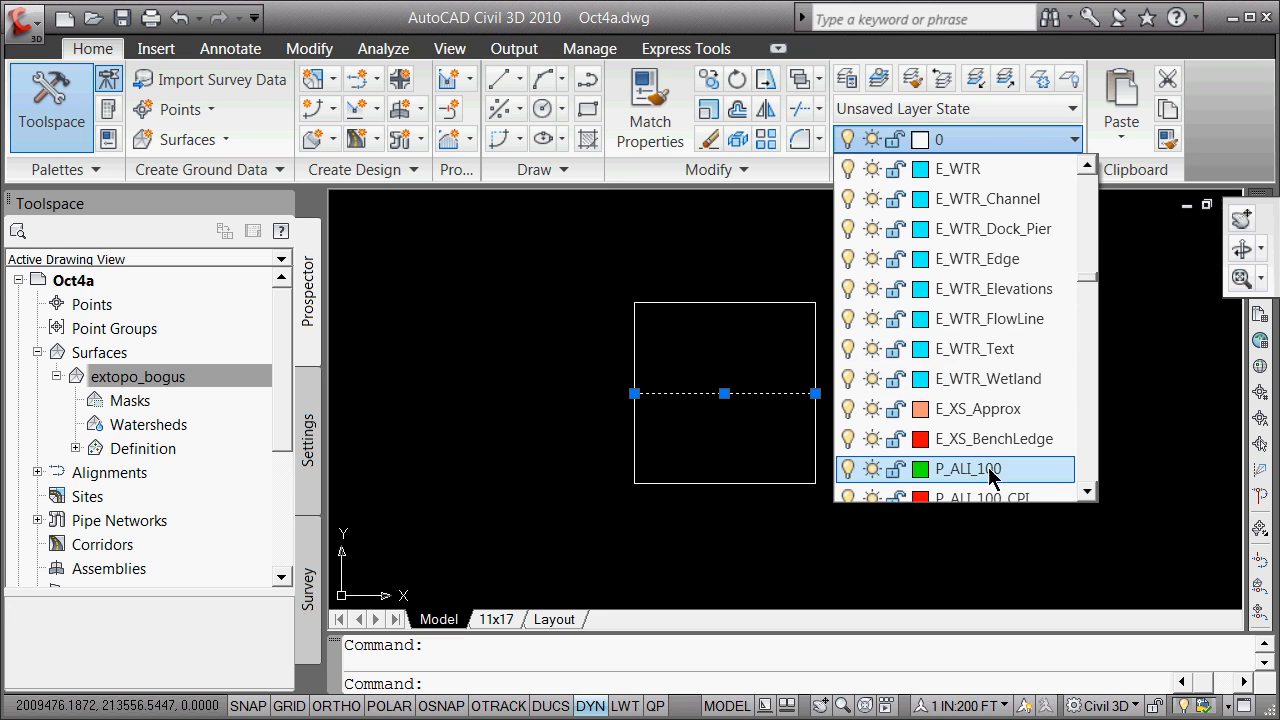
pyautogui.scroll(-2, 990, 475)
pyautogui.click(960, 350)
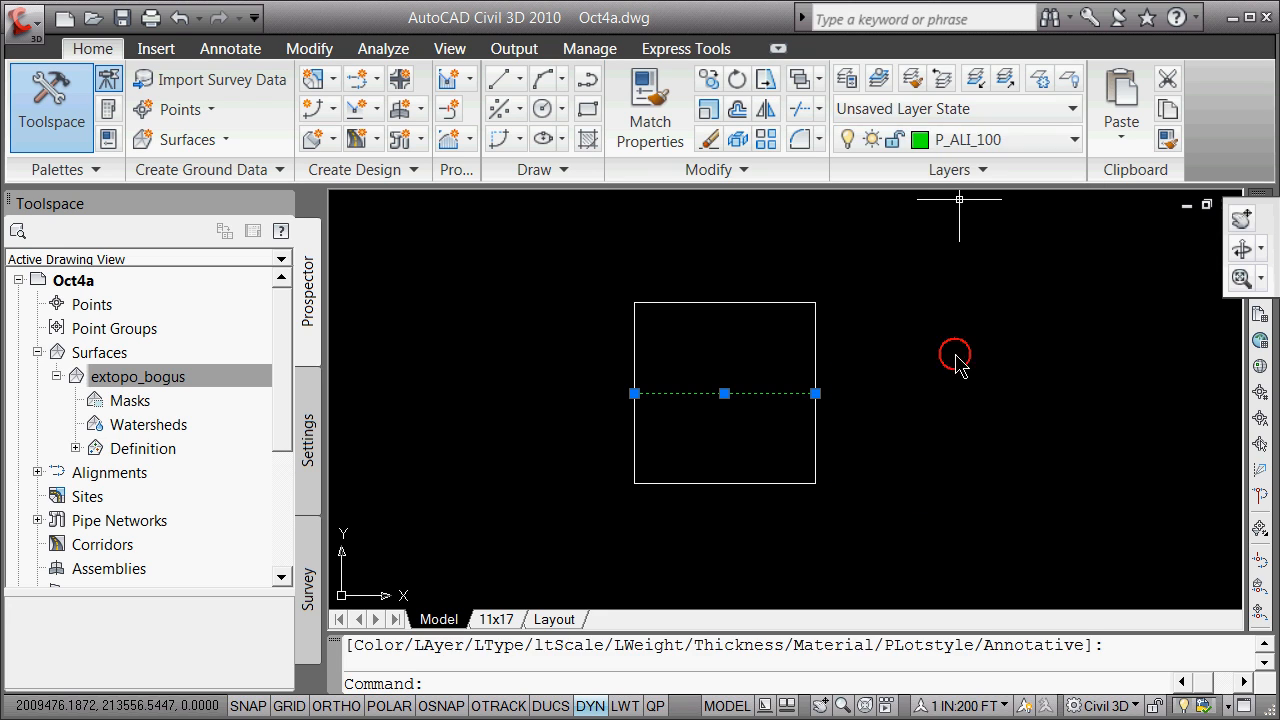
pyautogui.press('Escape')
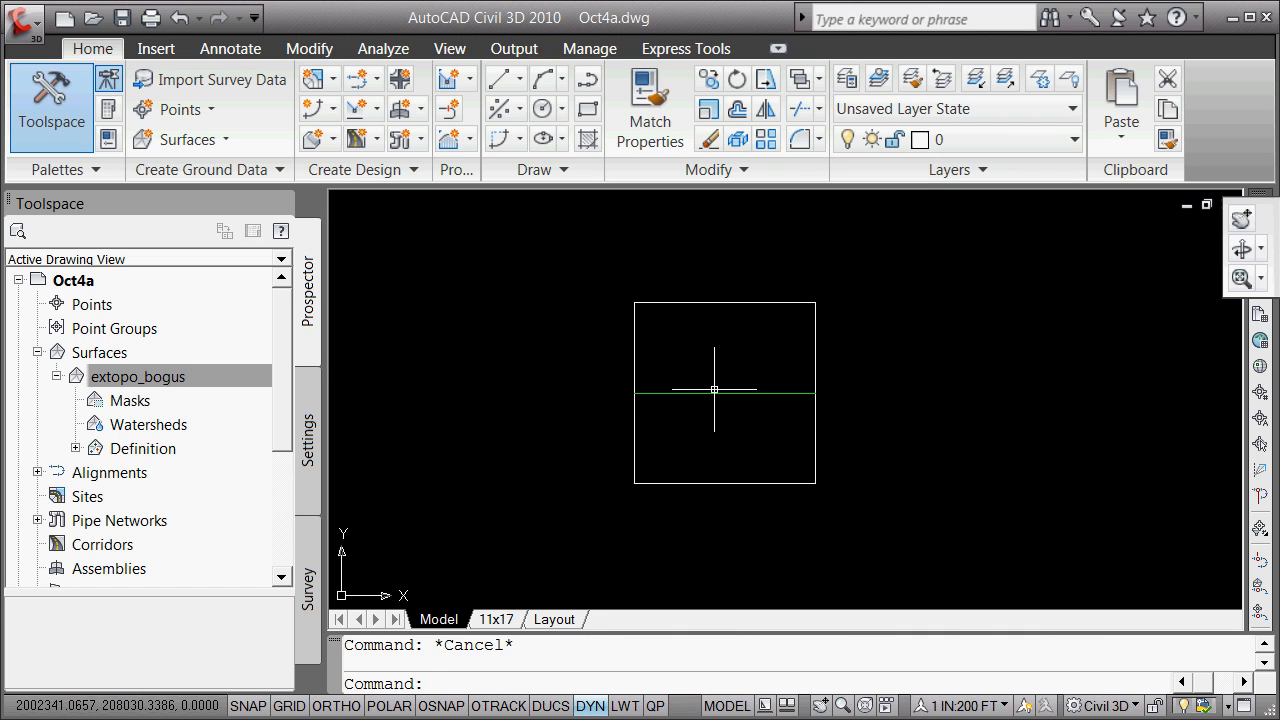
# - Convert the green horizontal middle line into a polyline with PEDIT, and end the command
pyautogui.moveTo(711, 395)
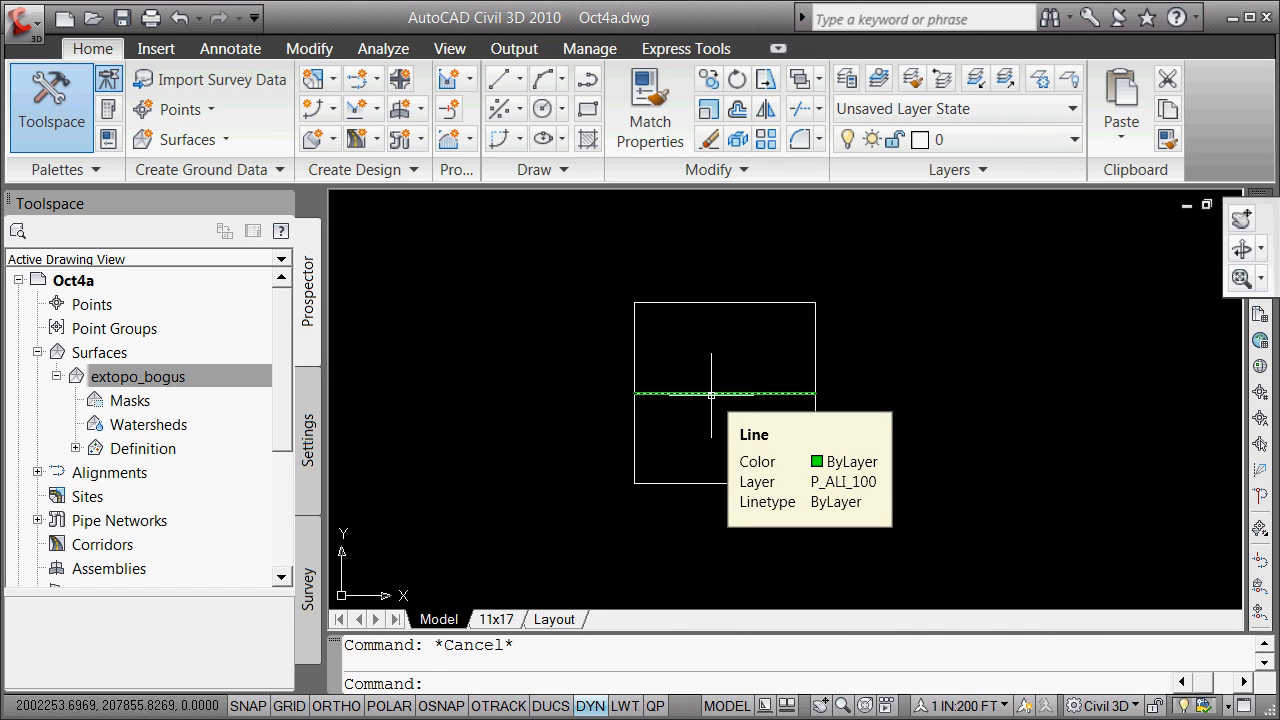
pyautogui.write('pedit')
pyautogui.press('Return')
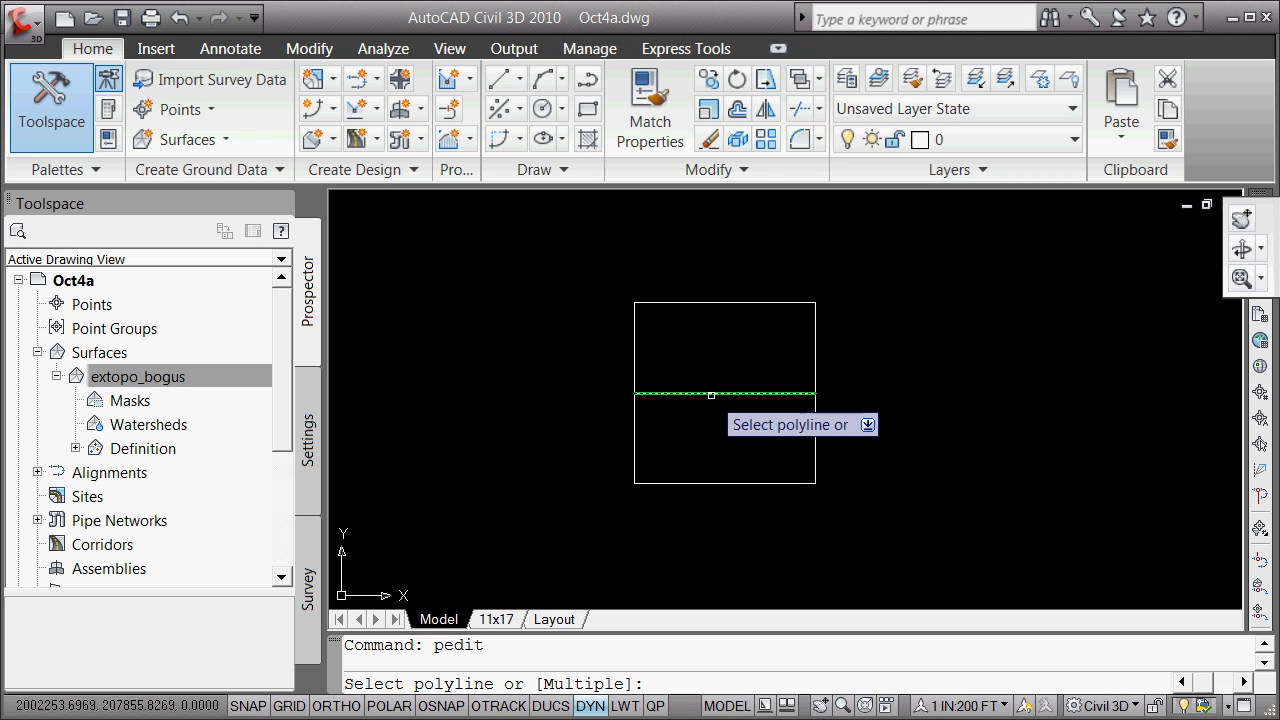
pyautogui.click(694, 420)
pyautogui.click(697, 393)
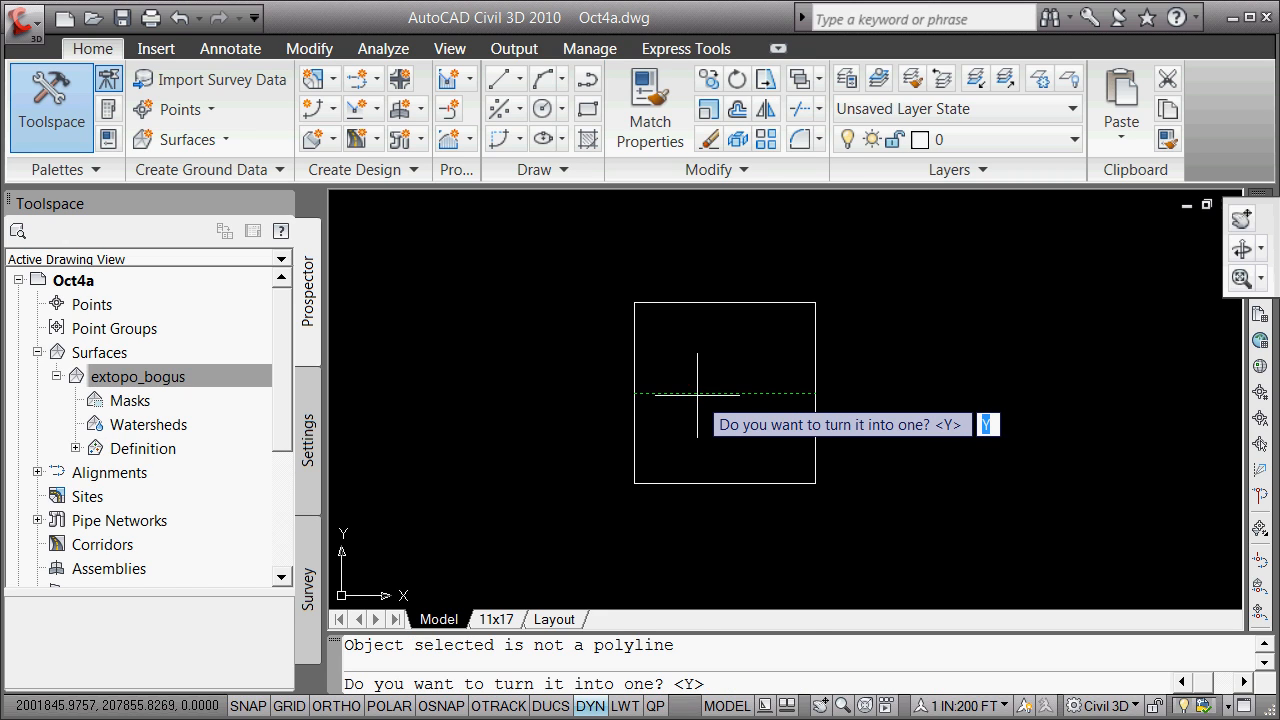
pyautogui.press('Return')
pyautogui.press('Return')
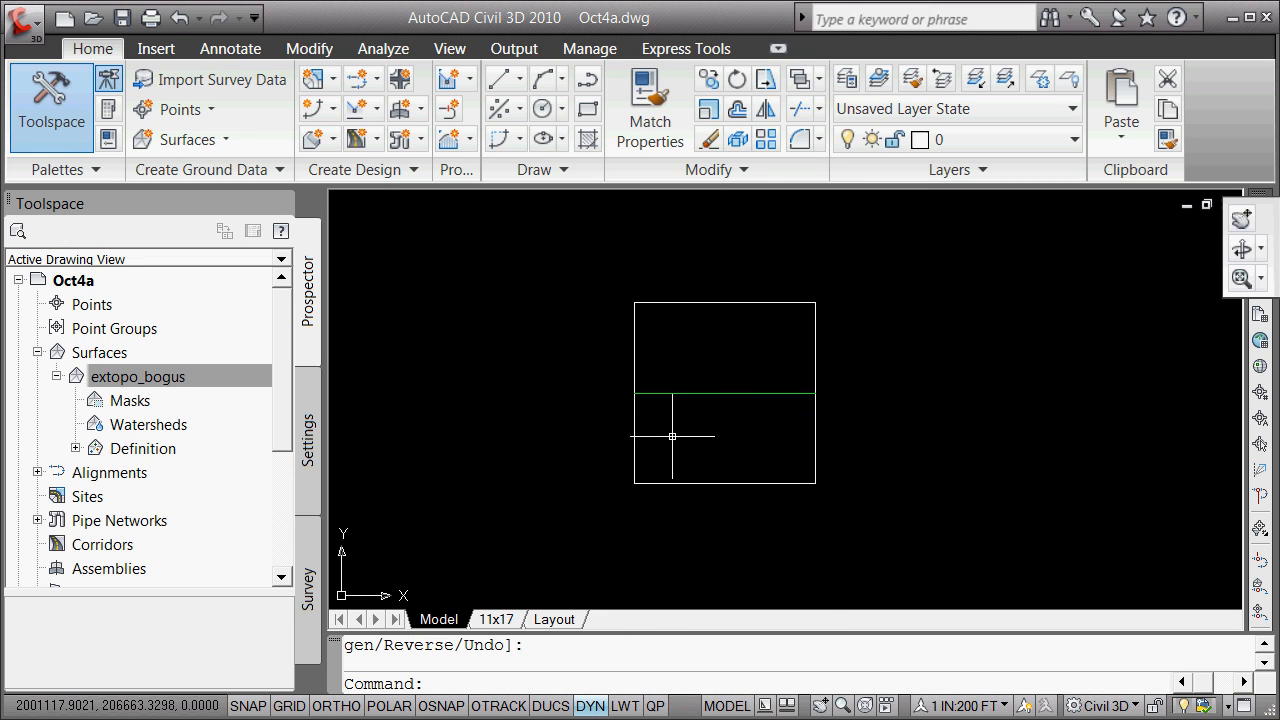
# - Draw a vertical line through the square from the midpoint of its bottom side to the midpoint of its top side
pyautogui.write('line')
pyautogui.press('Return')
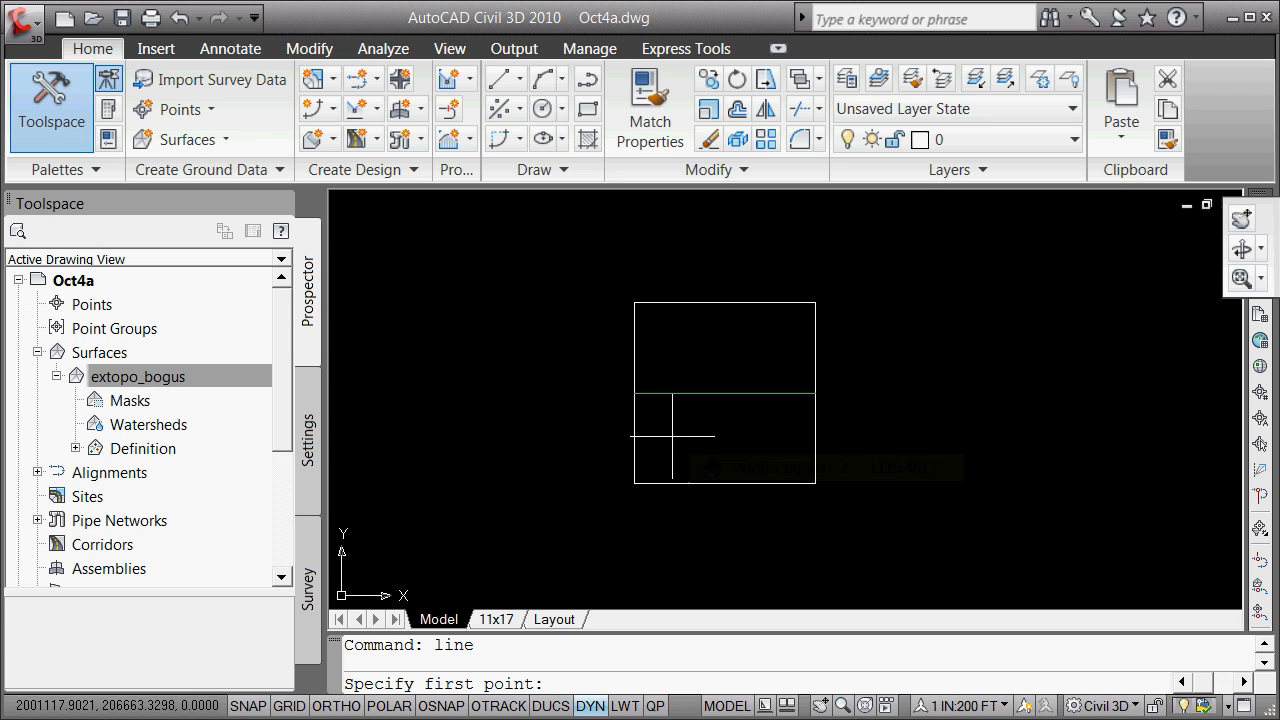
pyautogui.keyDown('shift'); pyautogui.rightClick(553, 353); pyautogui.keyUp('shift')
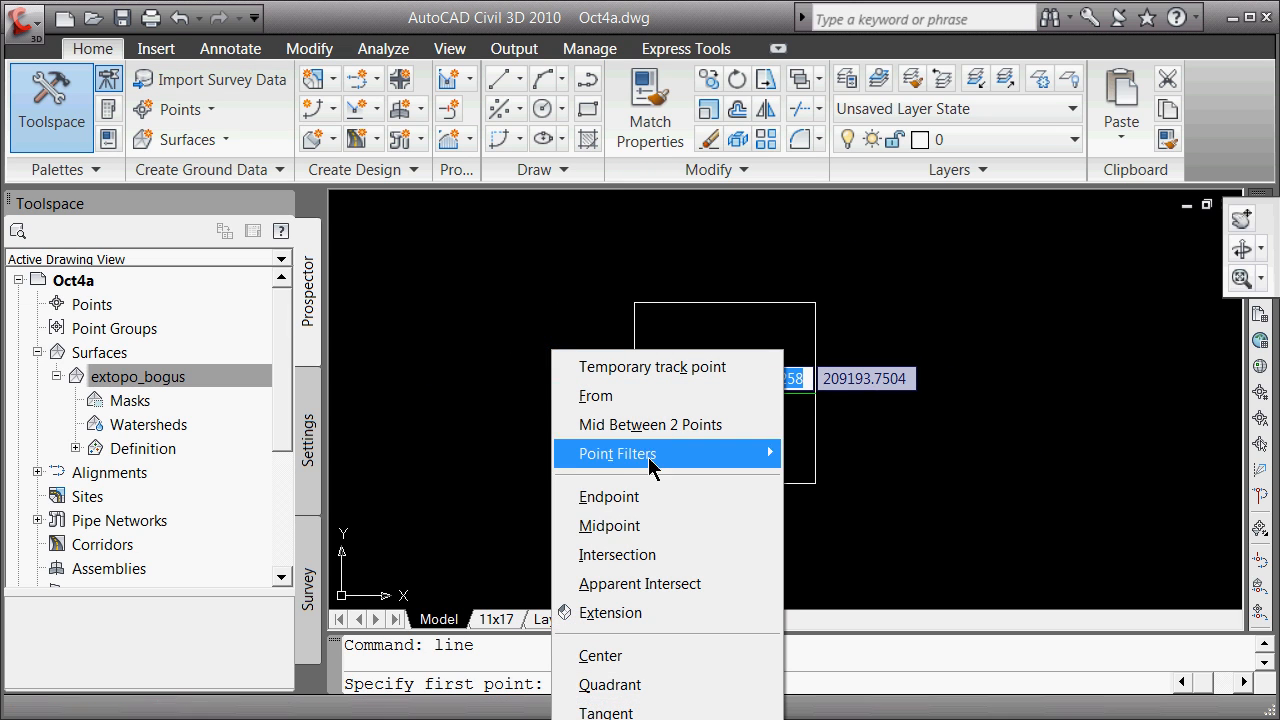
pyautogui.click(640, 527)
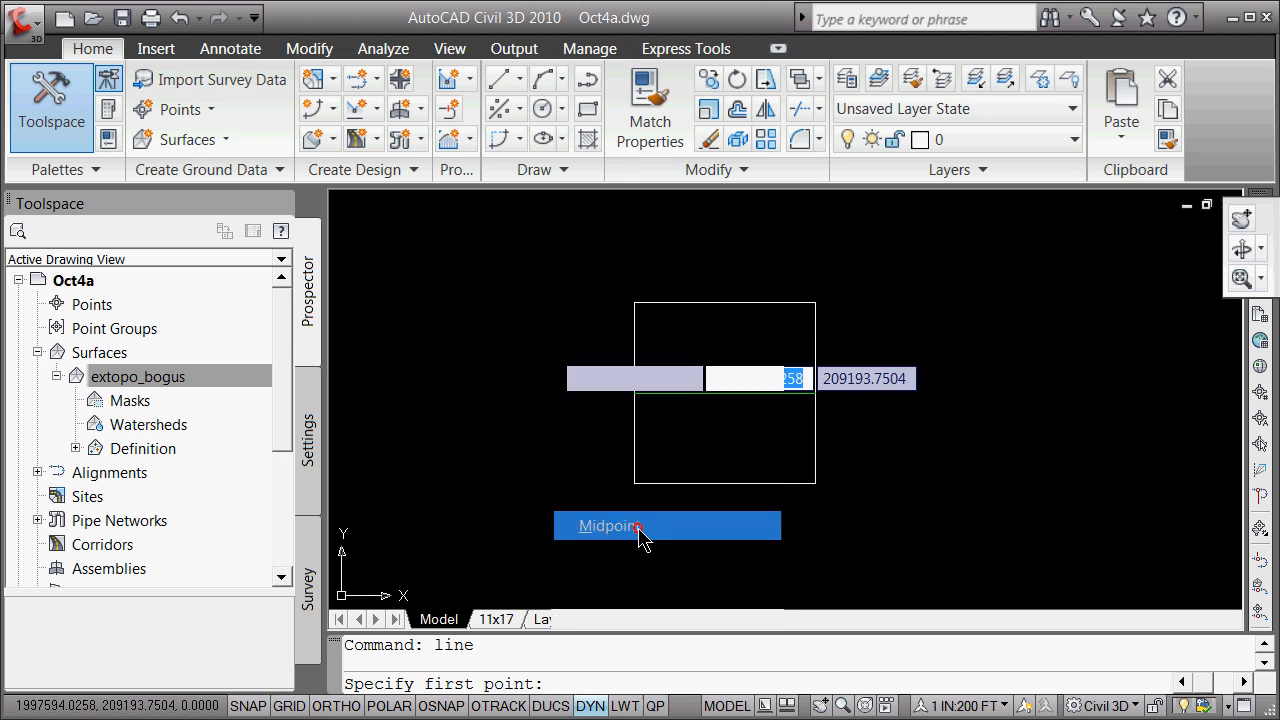
pyautogui.click(717, 484)
pyautogui.keyDown('shift'); pyautogui.rightClick(686, 351); pyautogui.keyUp('shift')
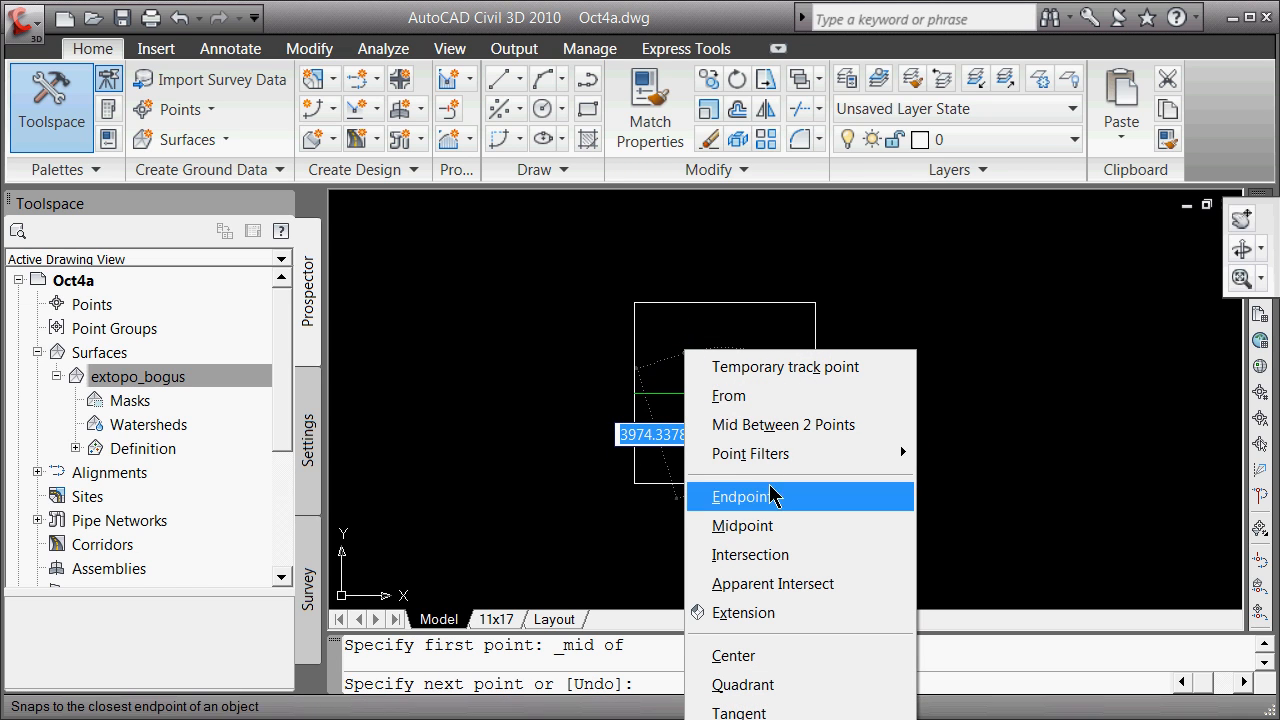
pyautogui.click(780, 537)
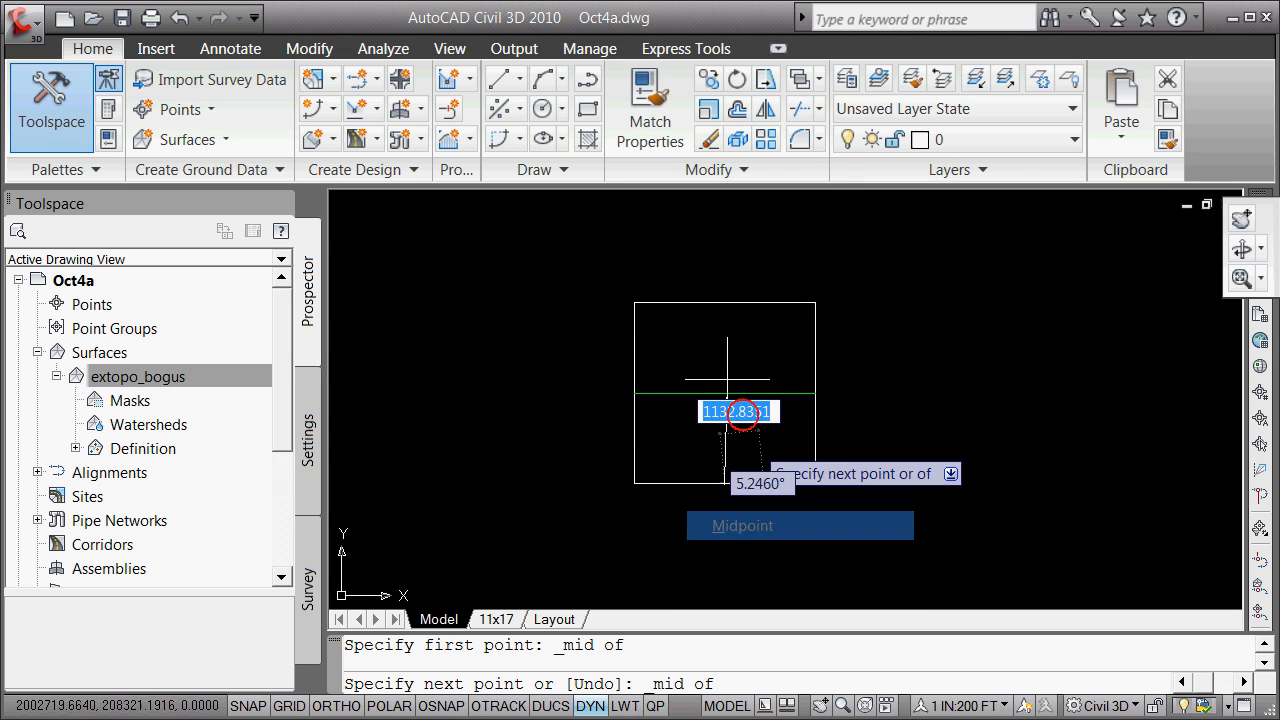
pyautogui.click(724, 302)
pyautogui.press('Return')
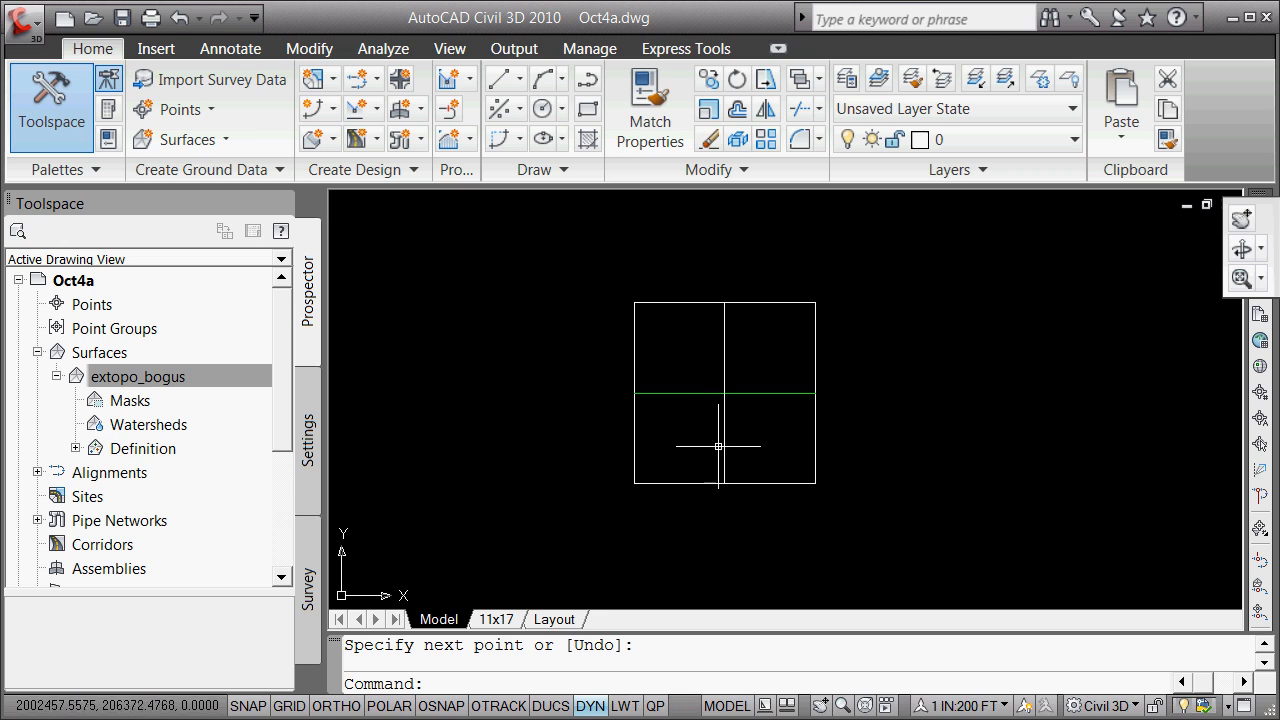
# - Assign the vertical middle line to layer P_ALI_100 and clear the selection
pyautogui.click(720, 430)
pyautogui.click(728, 415)
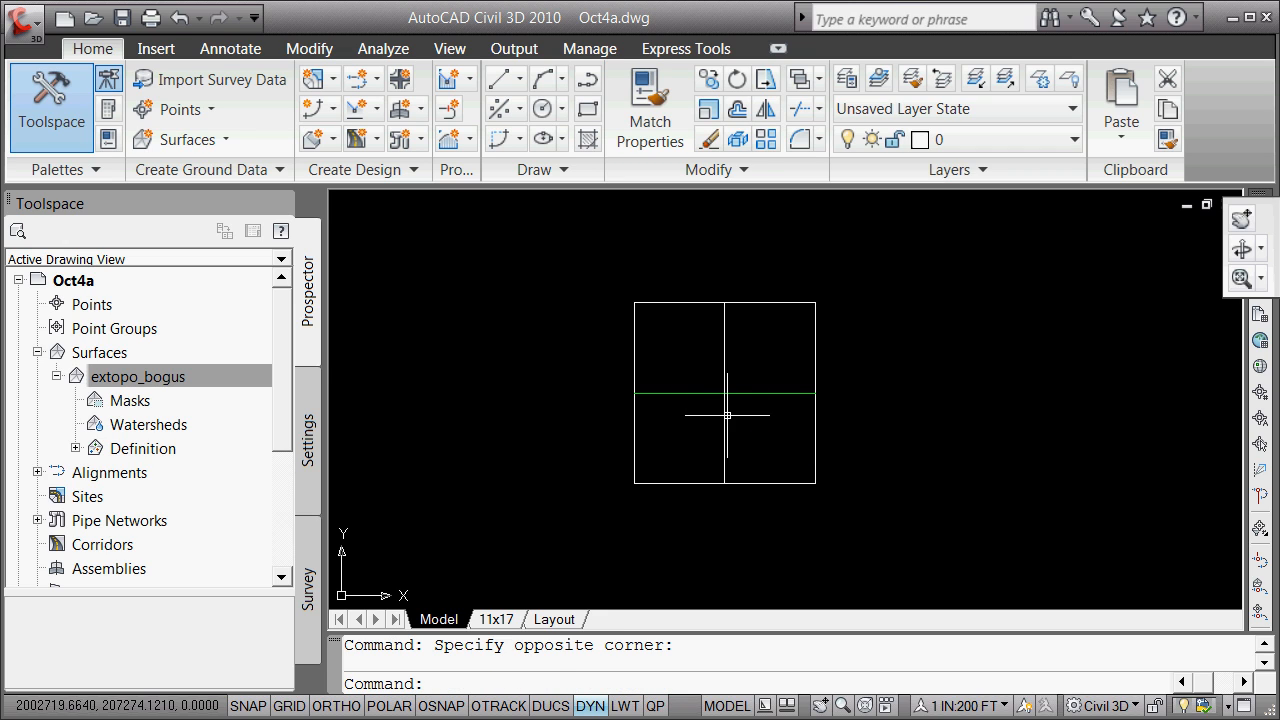
pyautogui.click(724, 415)
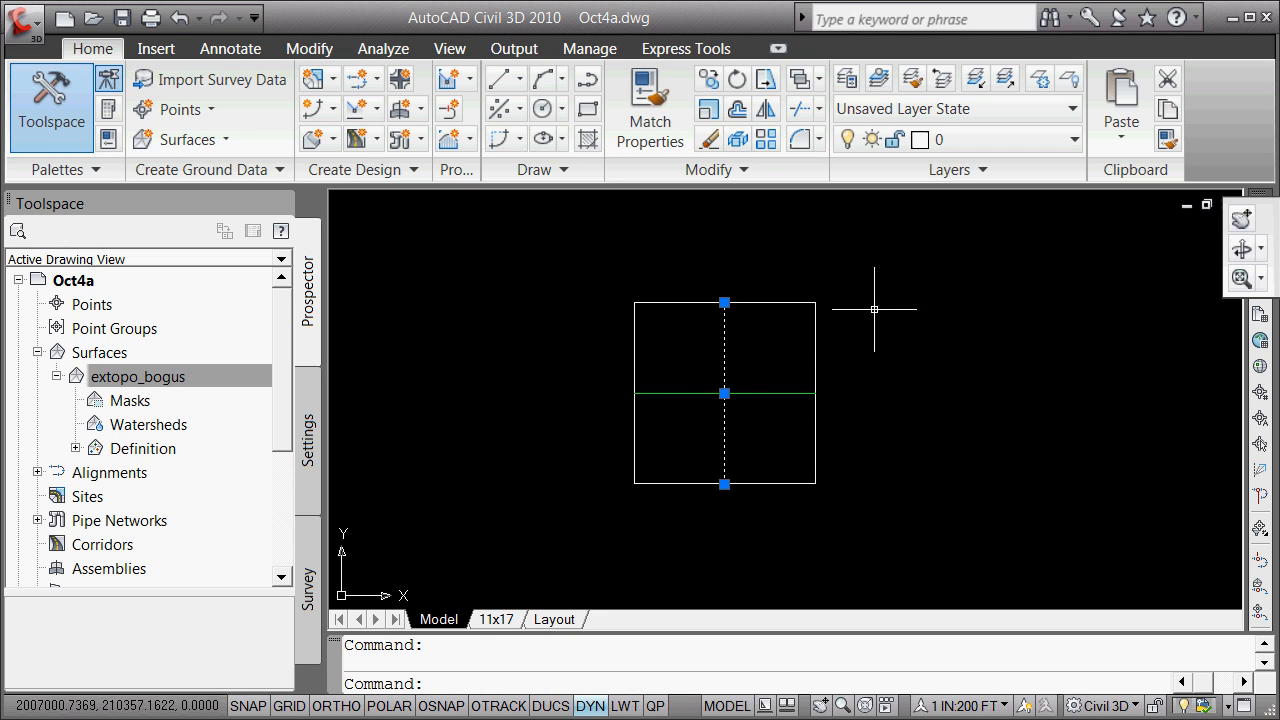
pyautogui.click(1073, 141)
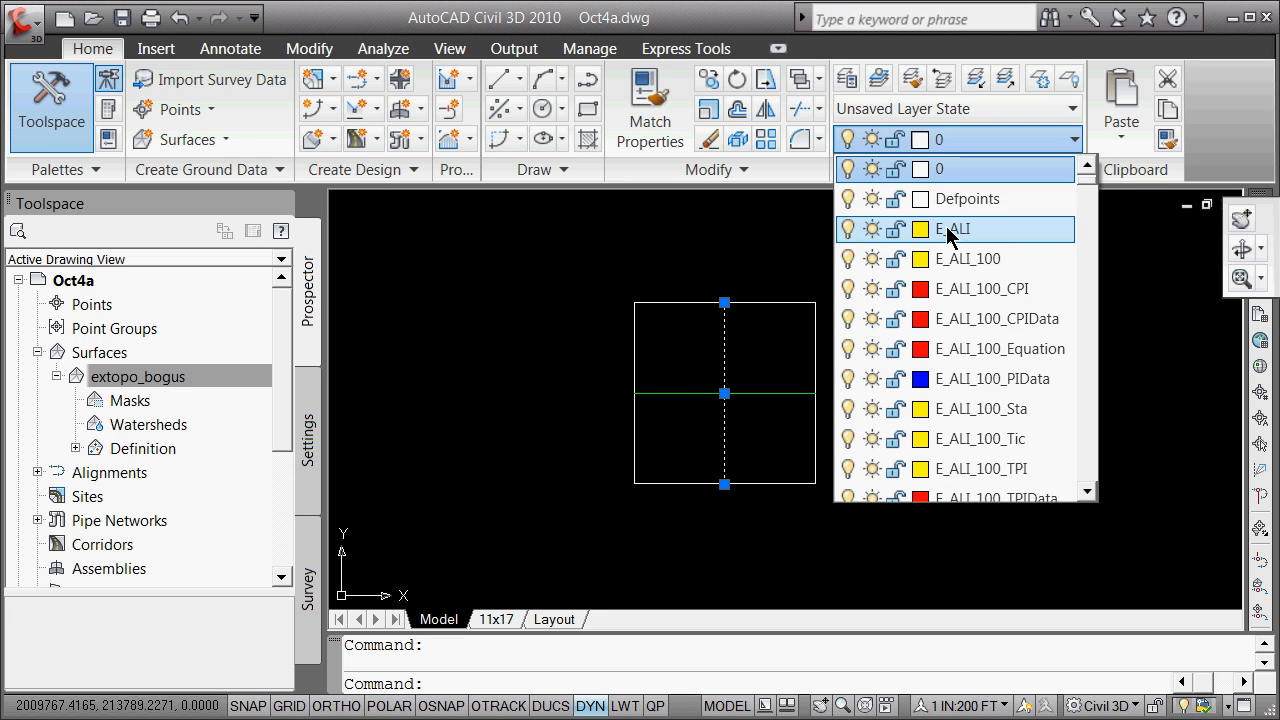
pyautogui.scroll(-8, 1000, 255)
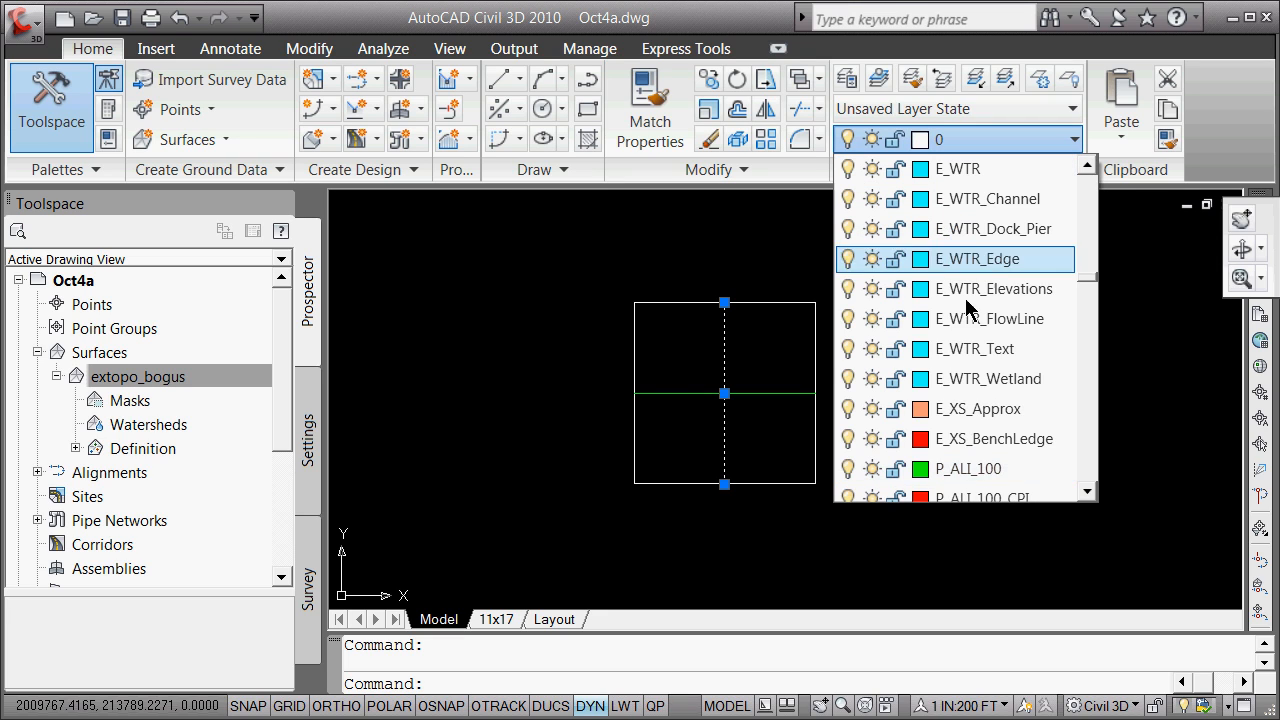
pyautogui.click(962, 467)
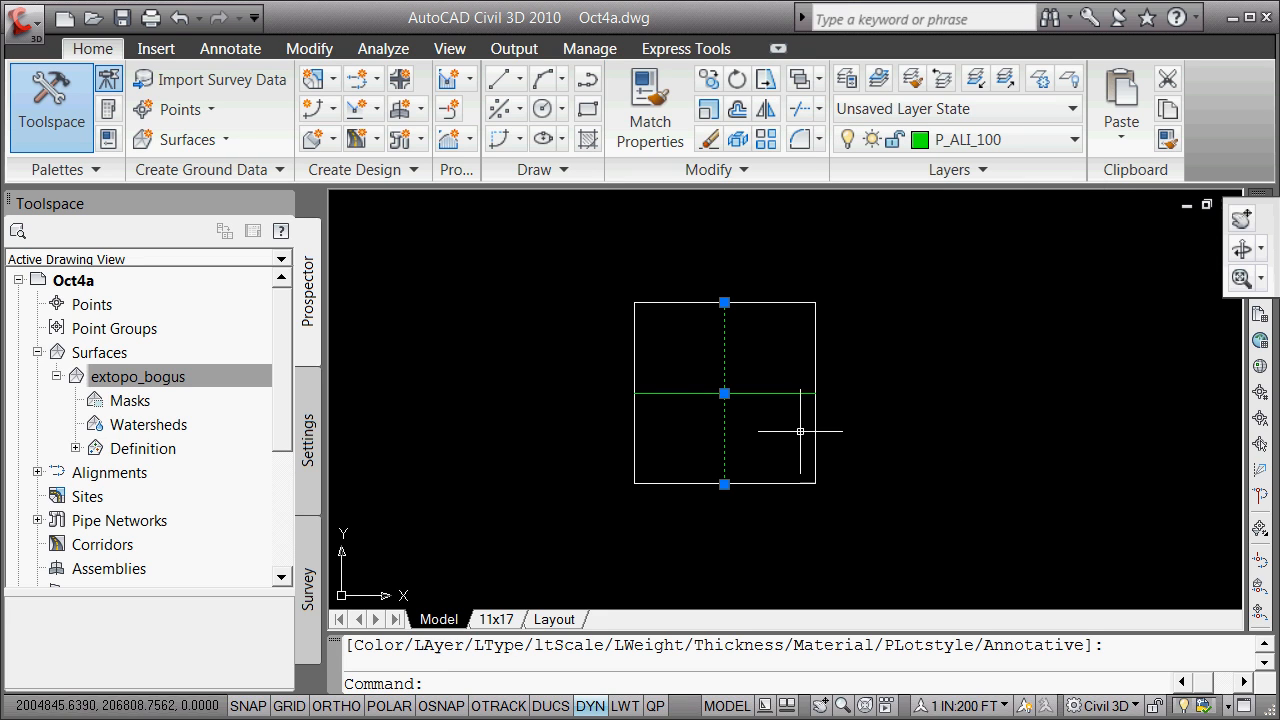
pyautogui.press('Escape')
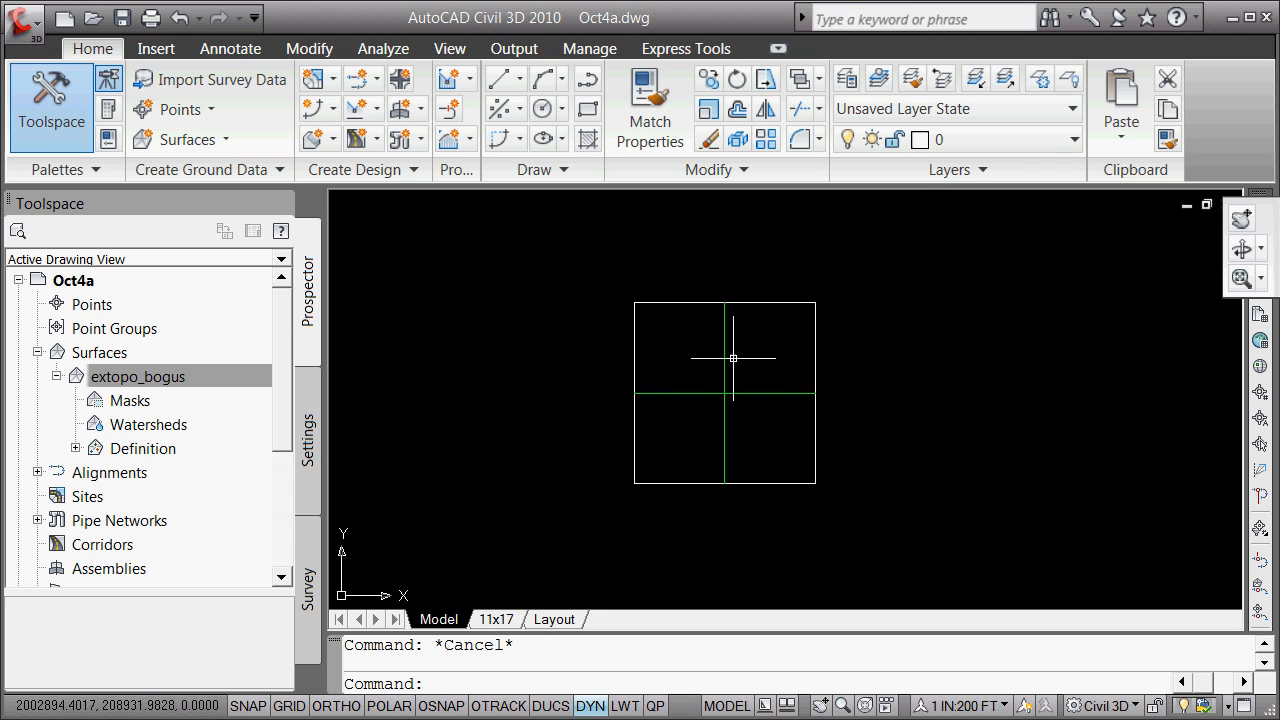
# - Turn on Quick Properties to check the vertical middle line's object type and layer, and clear the selection
pyautogui.click(722, 357)
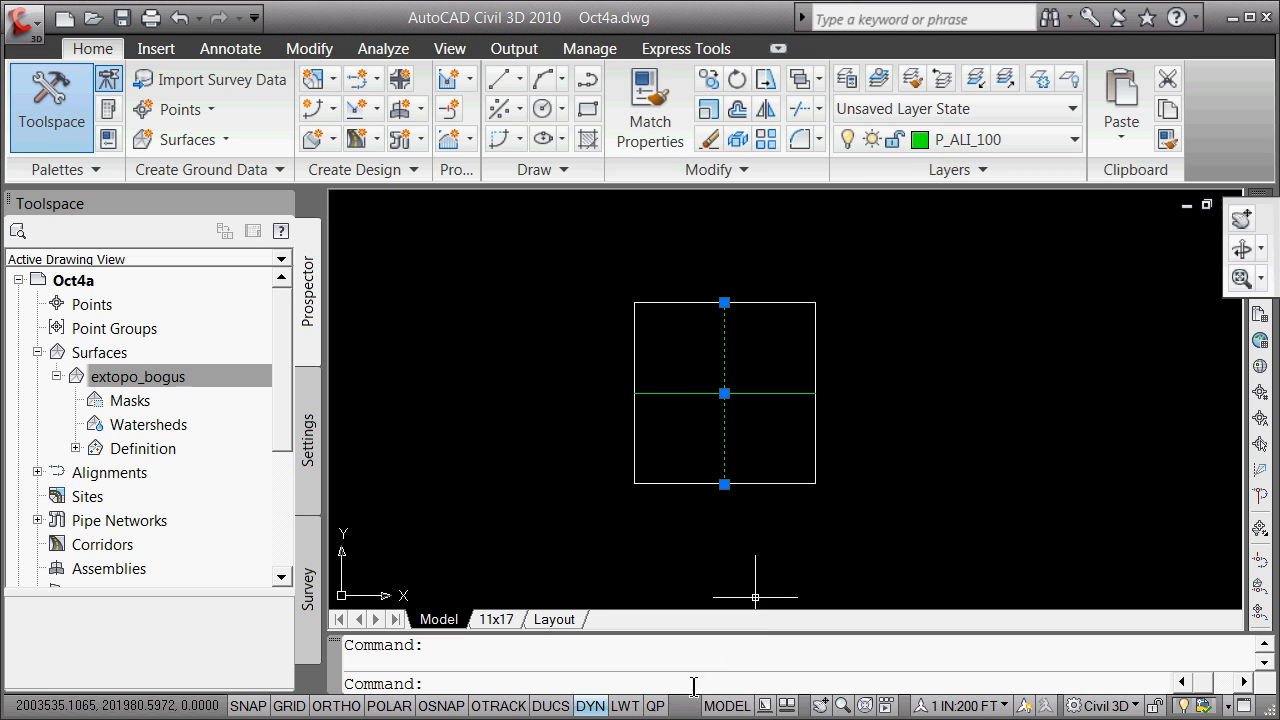
pyautogui.click(656, 706)
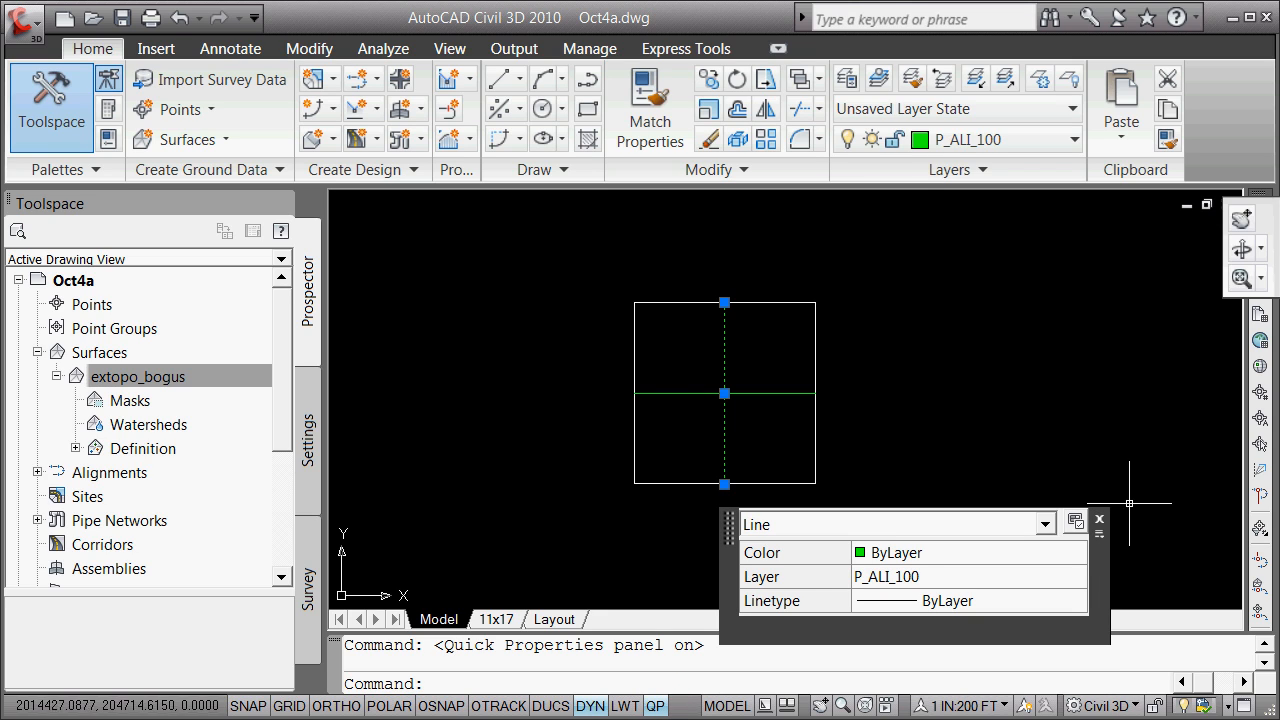
pyautogui.click(1098, 523)
pyautogui.press('Escape')
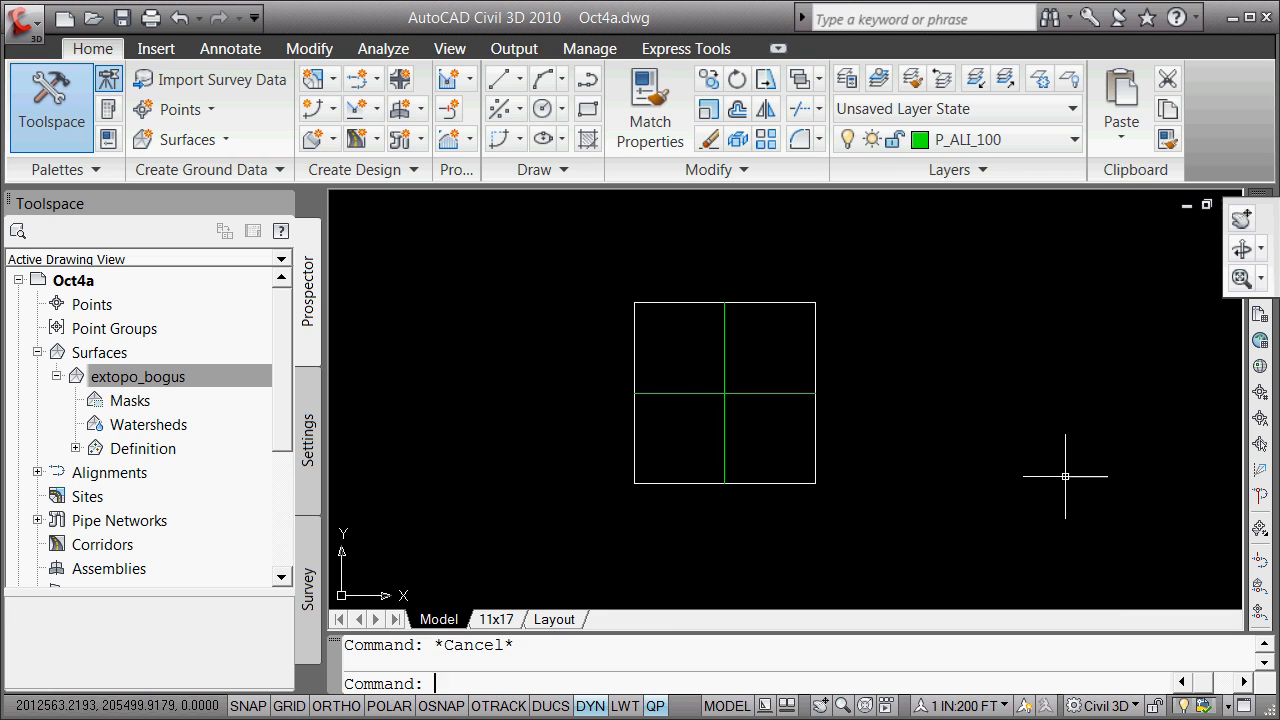
# - Convert the green vertical middle line into a polyline with PEDIT, and end the command
pyautogui.write('pe')
pyautogui.press('Return')
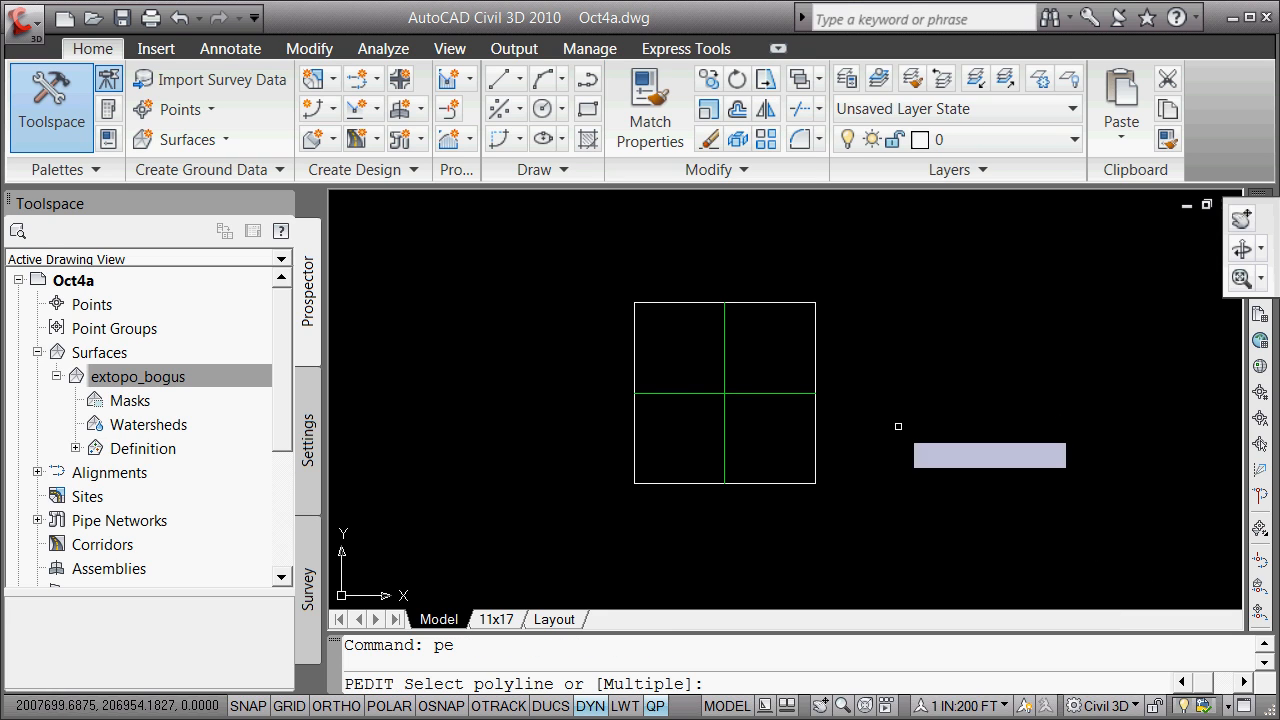
pyautogui.click(722, 452)
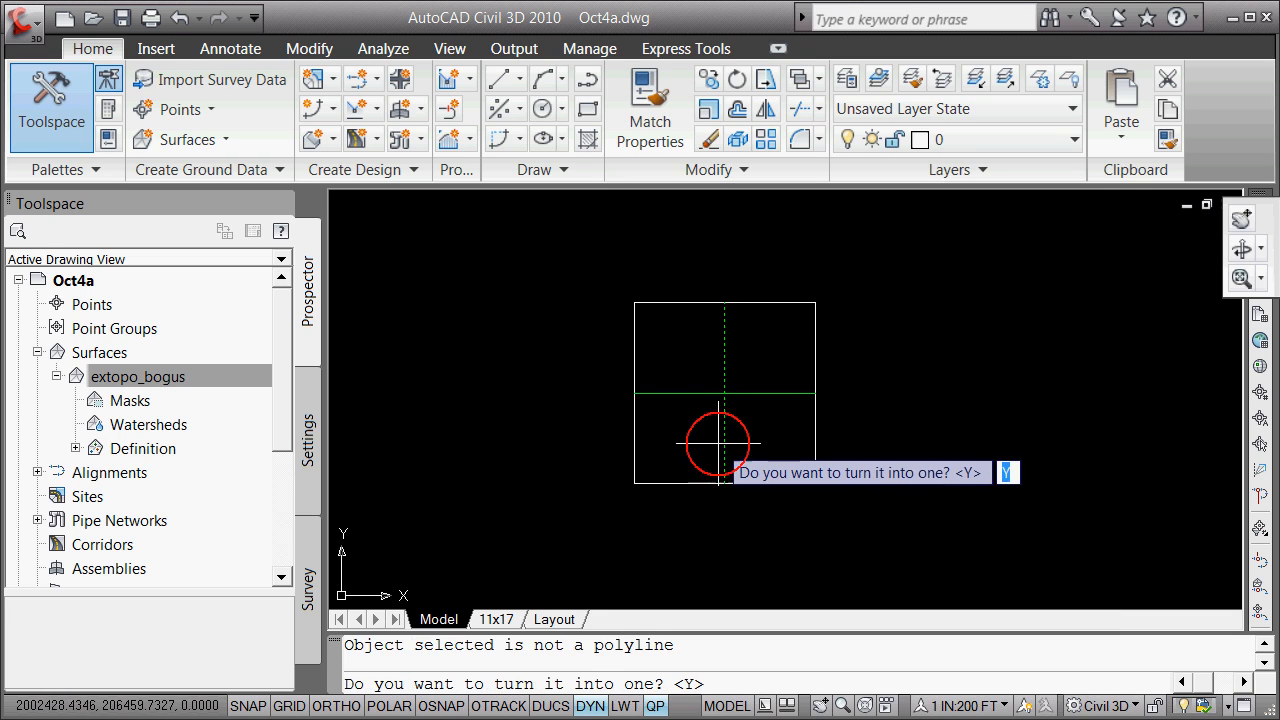
pyautogui.press('Return')
pyautogui.press('Return')
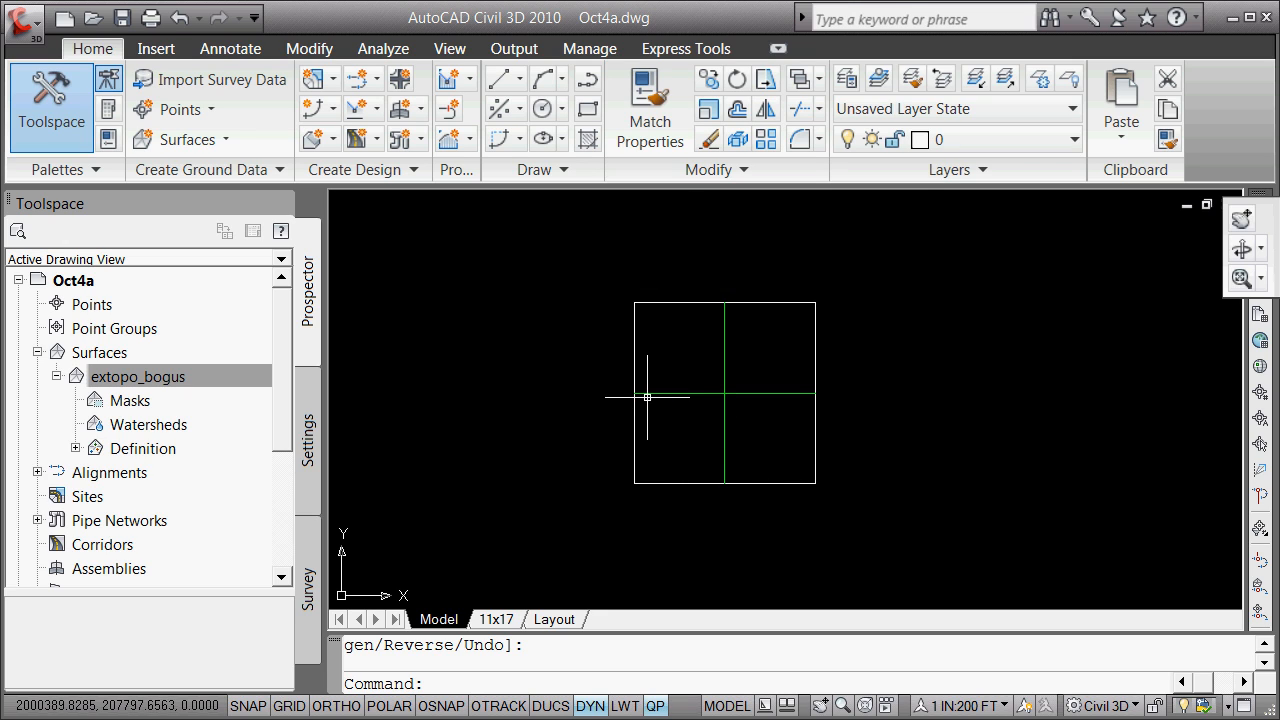
# - Start Create Alignment from Objects with the horizontal green polyline and accept its west-to-east direction
pyautogui.click(379, 82)
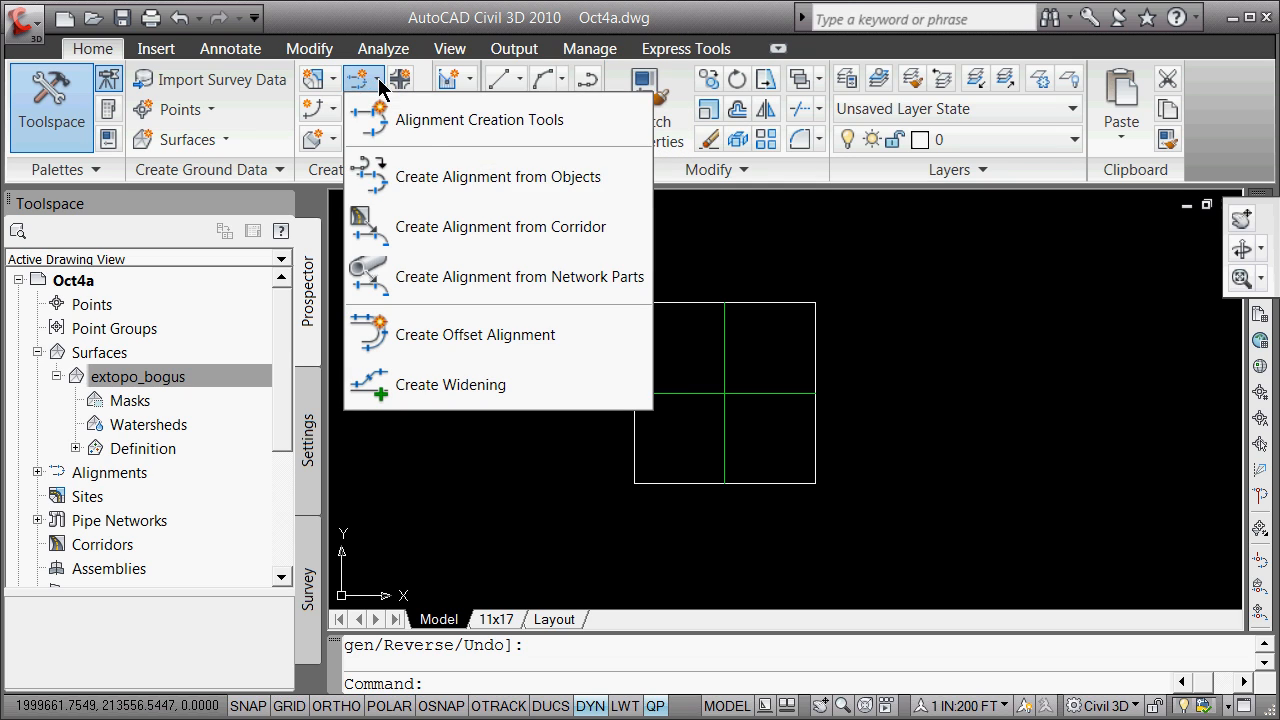
pyautogui.click(447, 178)
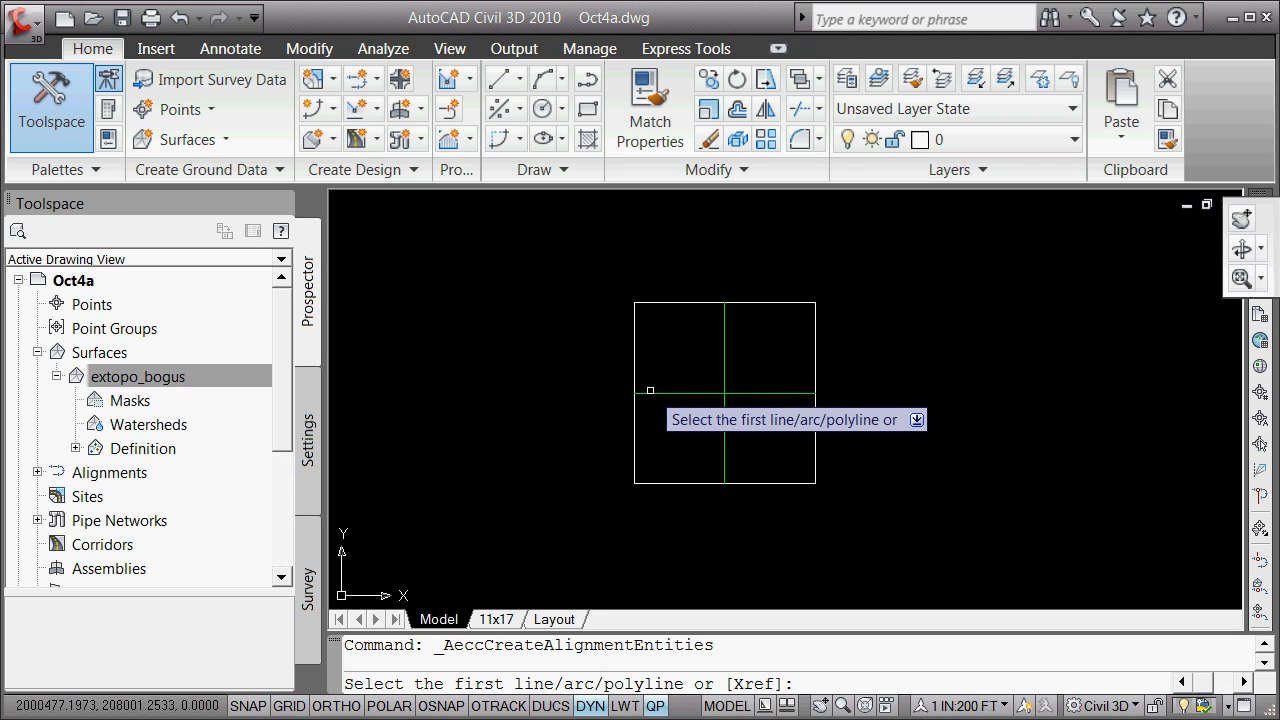
pyautogui.click(649, 393)
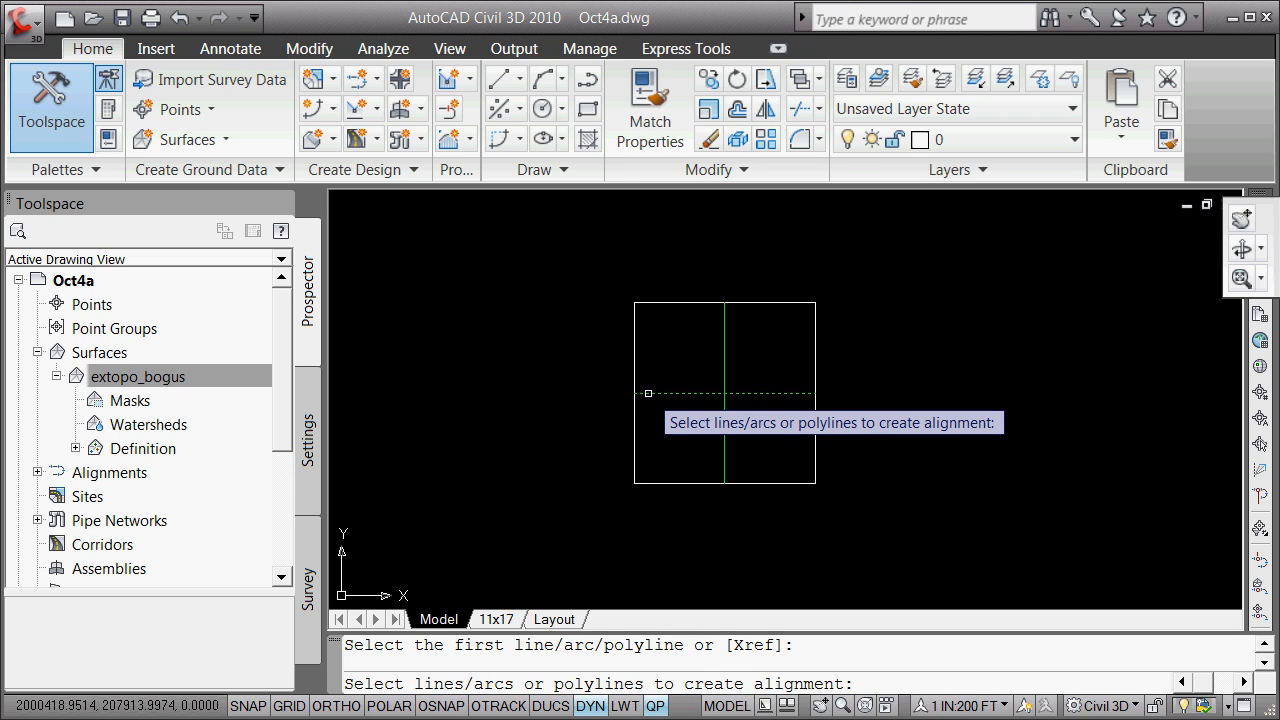
pyautogui.press('Return')
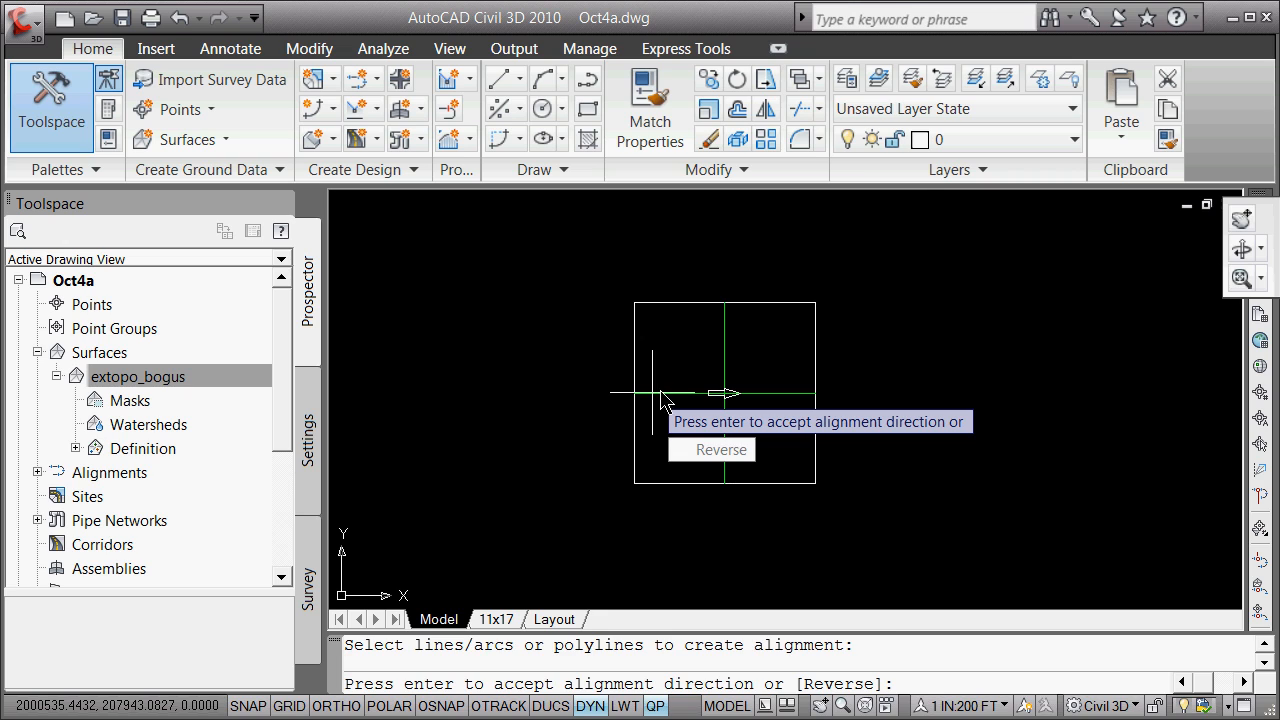
pyautogui.press('Return')
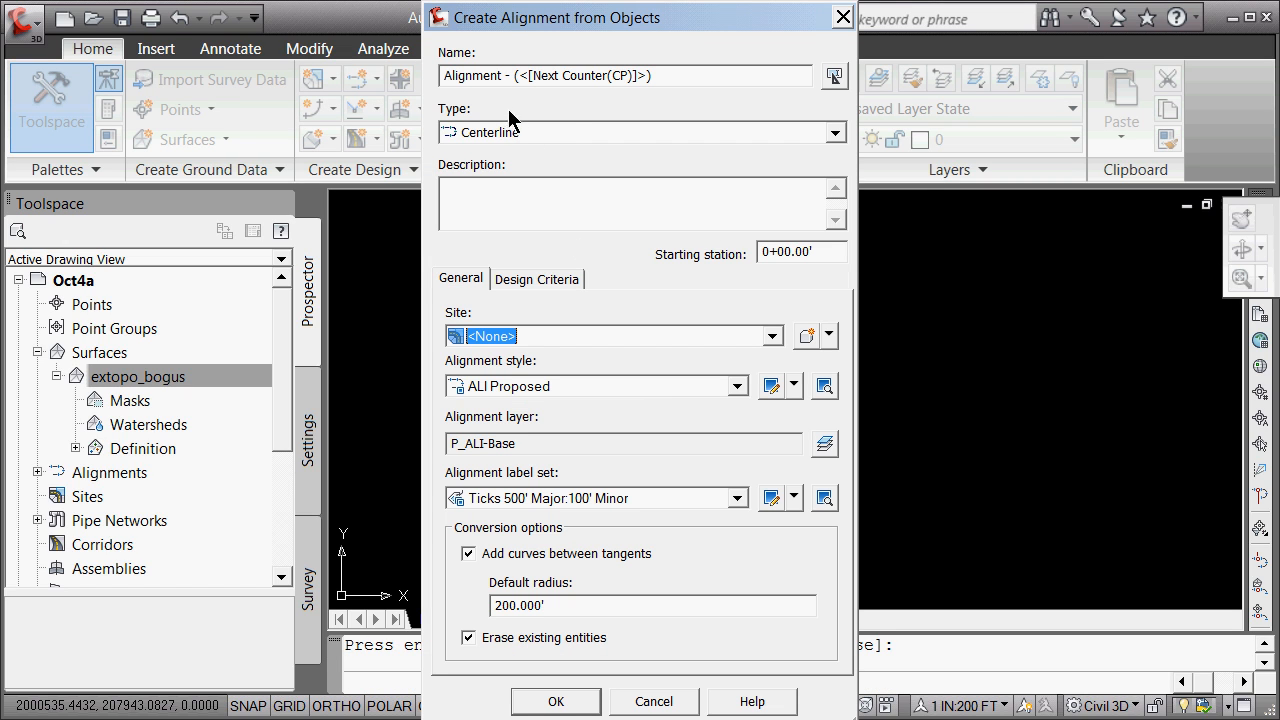
# - Name the horizontal alignment we_road_cl, set its starting station to 1000, and create it
pyautogui.moveTo(662, 74); pyautogui.dragTo(360, 68)
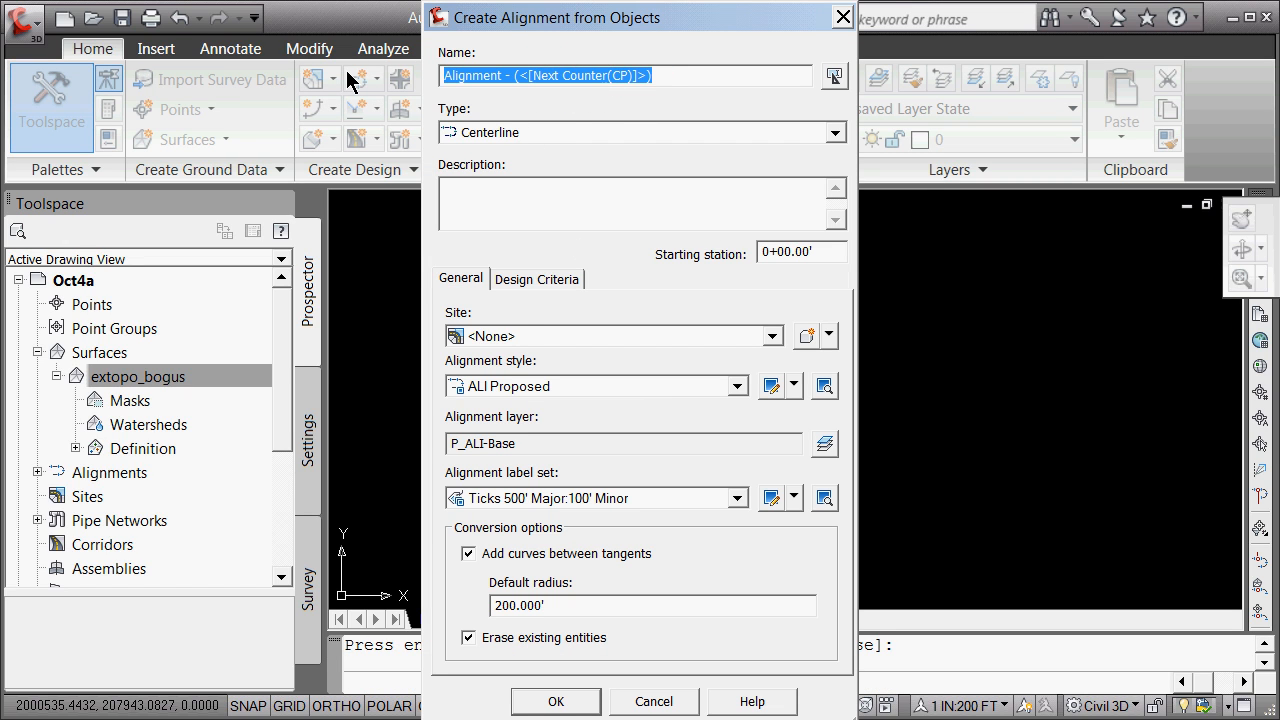
pyautogui.write('we_road_cl')
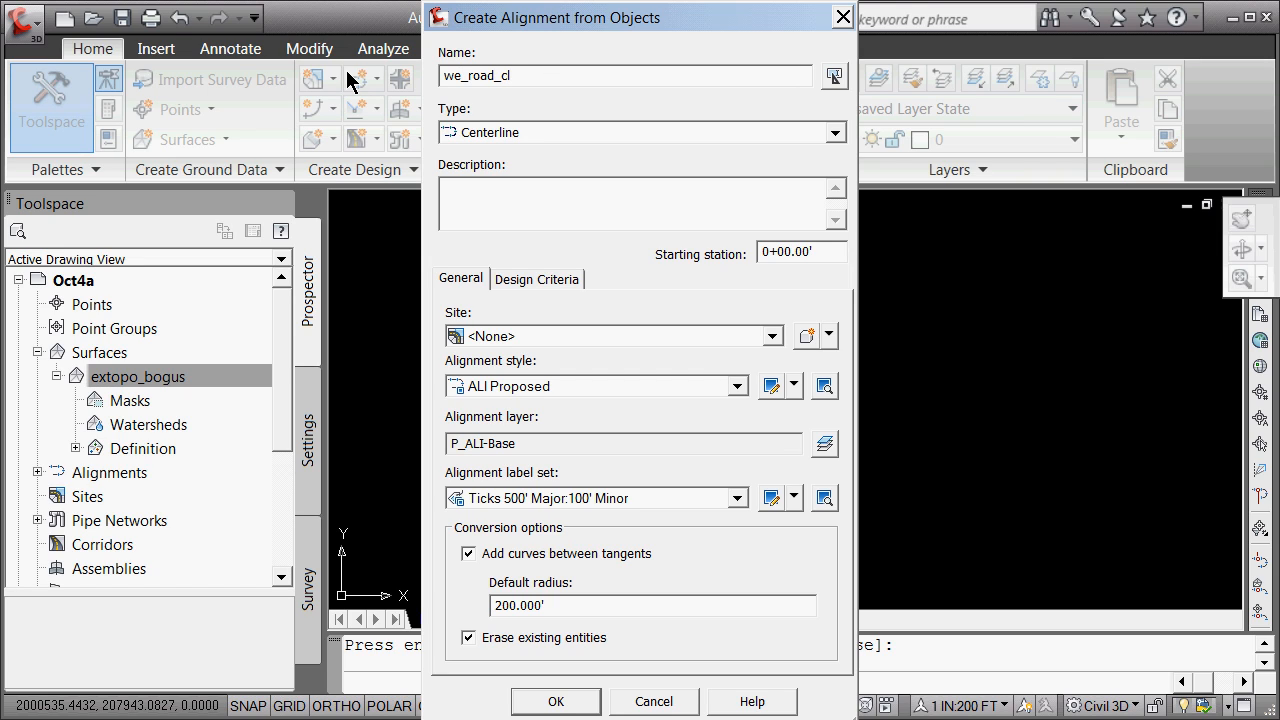
pyautogui.moveTo(816, 256); pyautogui.dragTo(709, 217)
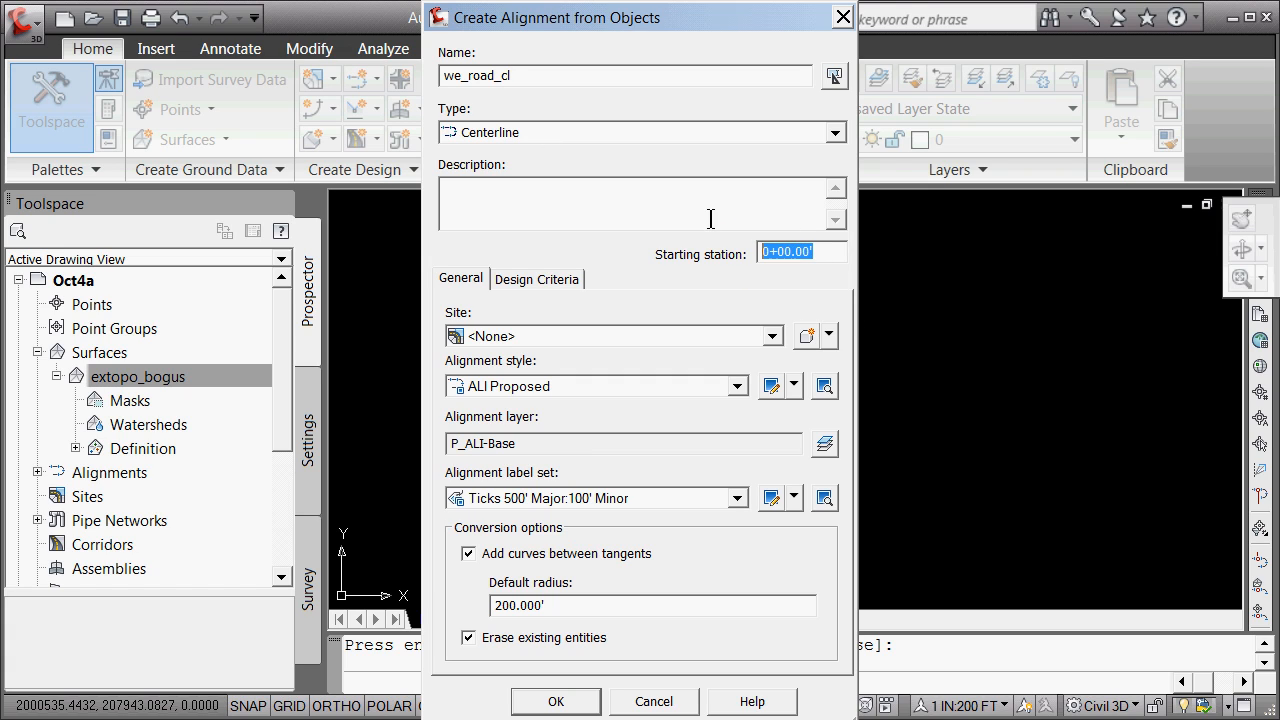
pyautogui.write('1000')
pyautogui.click(557, 702)
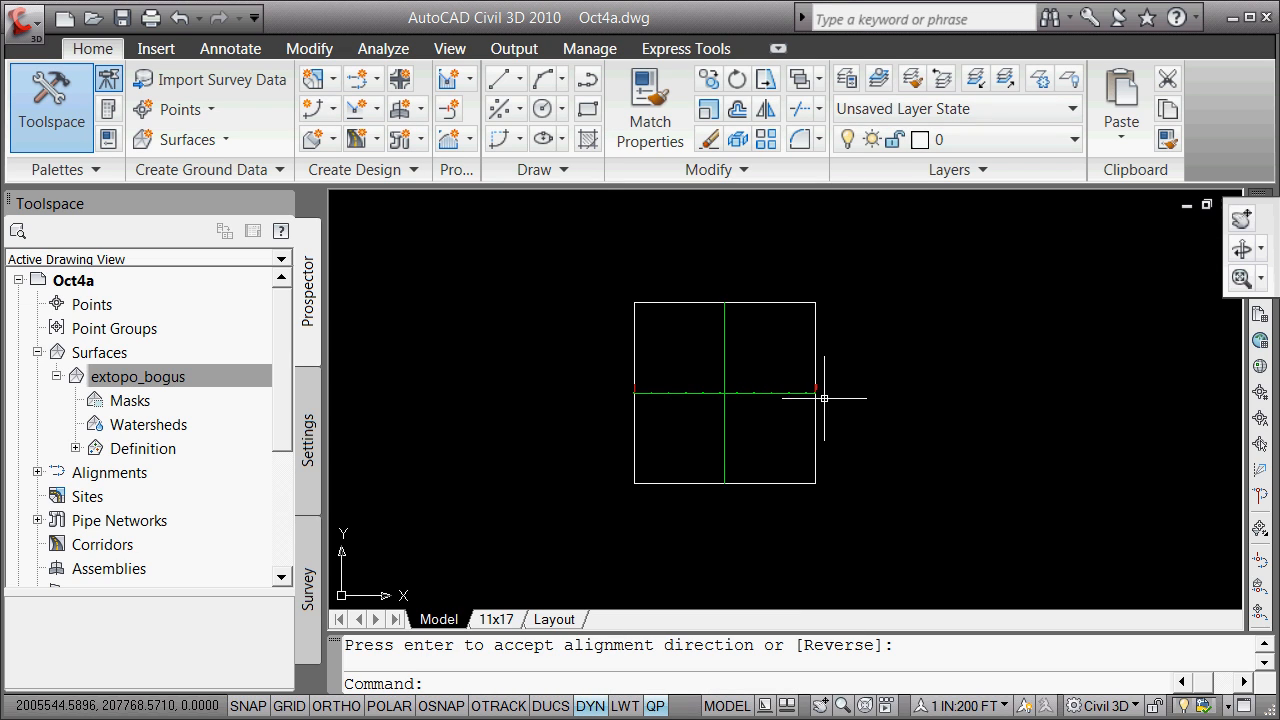
# - Examine the station labels at the east end of the horizontal alignment and its extent across the square
pyautogui.scroll(6, 820, 394)
pyautogui.scroll(2, 715, 273)
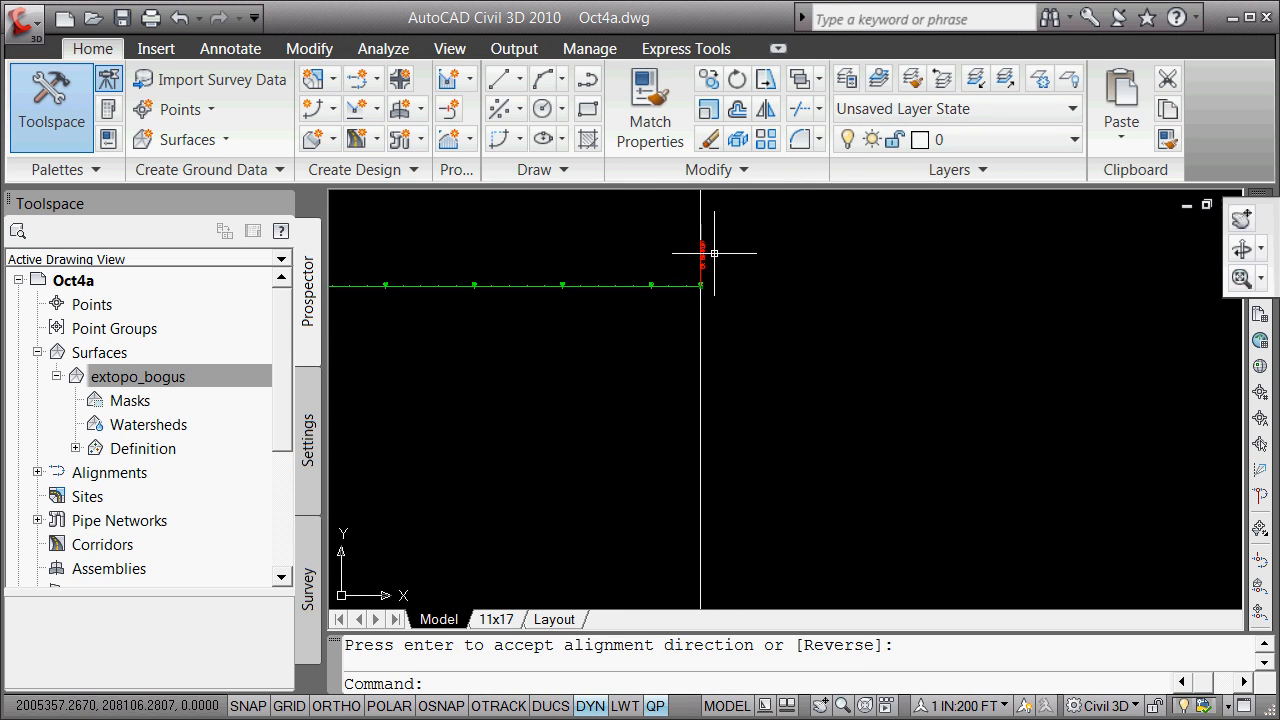
pyautogui.scroll(6, 704, 293)
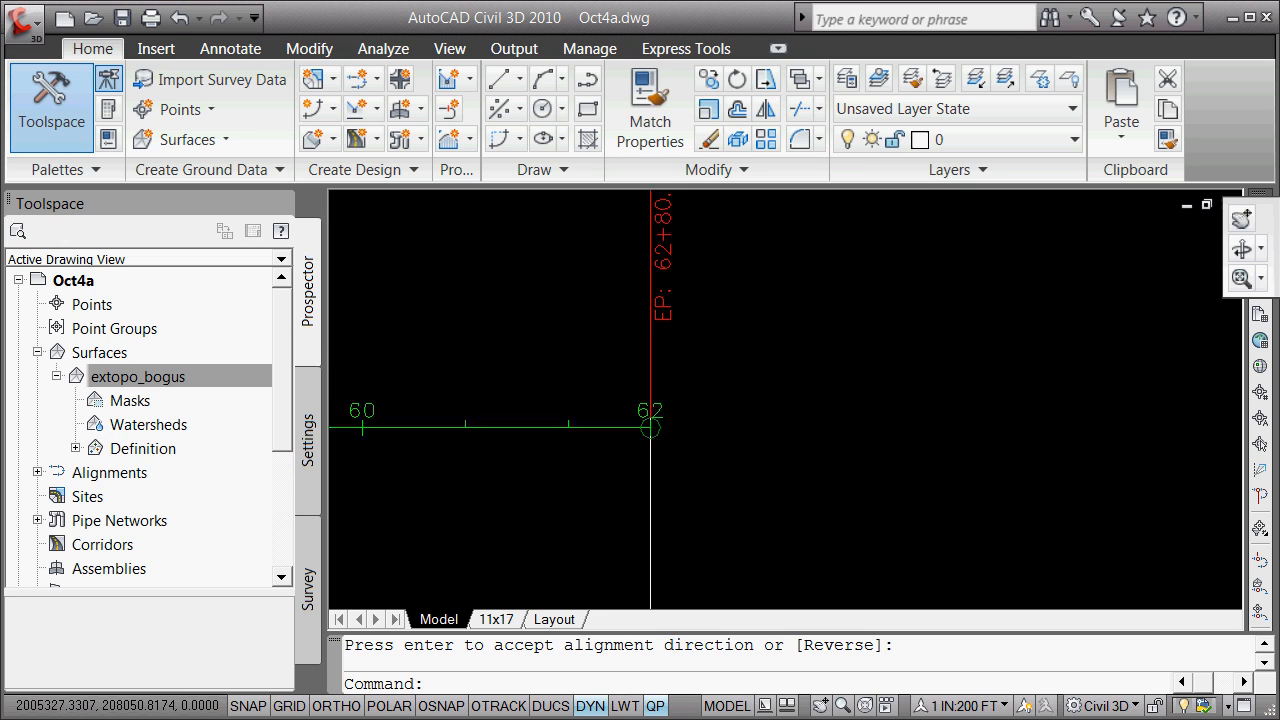
pyautogui.scroll(-18, 675, 257)
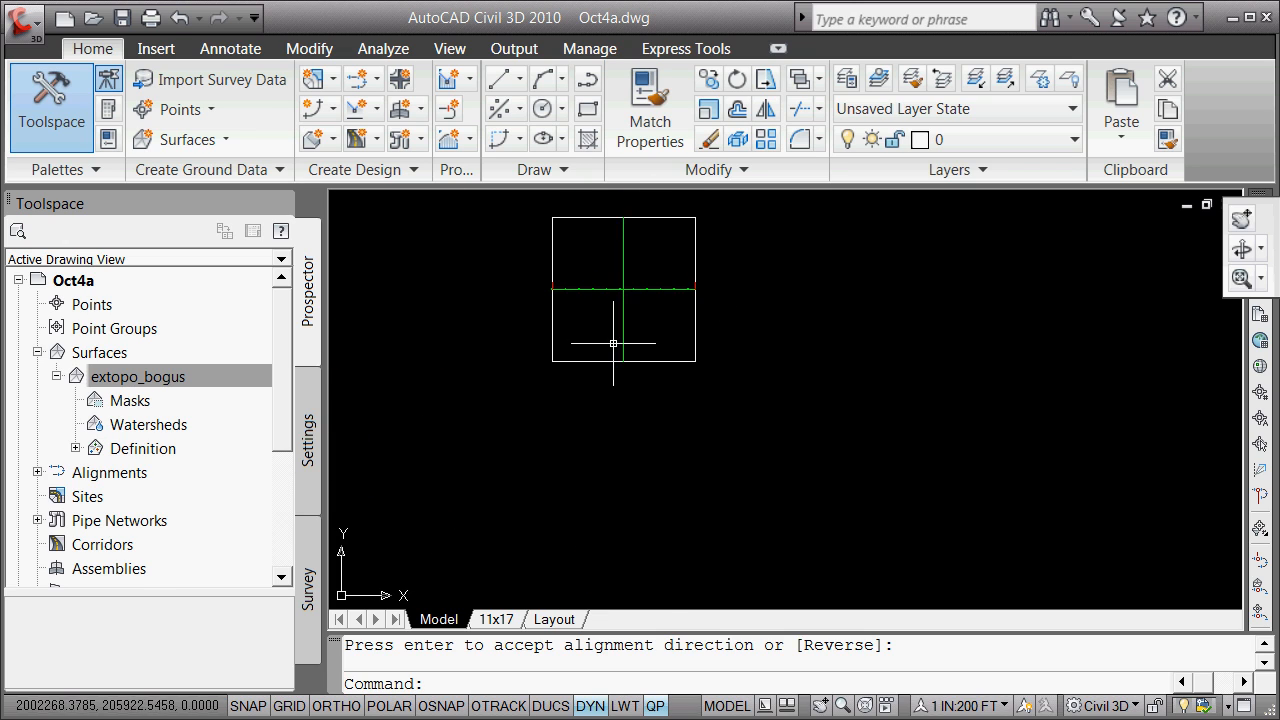
pyautogui.scroll(3, 646, 320)
pyautogui.scroll(-4, 663, 282)
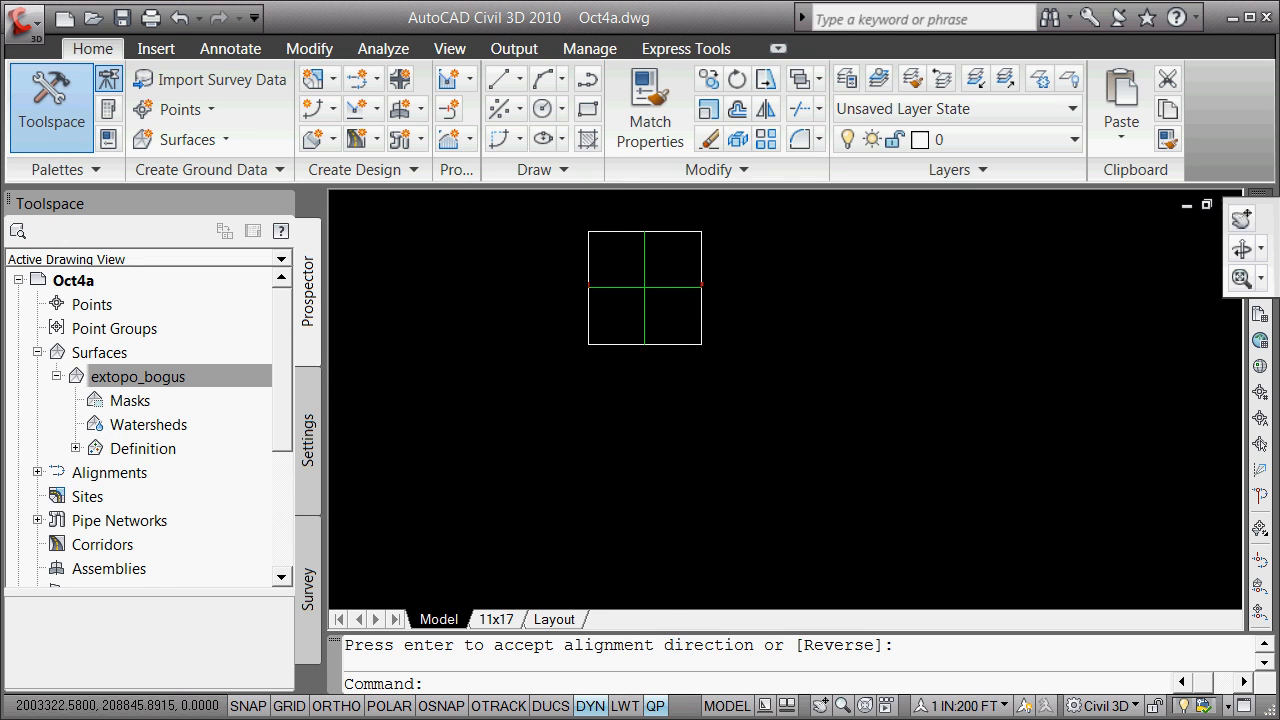
pyautogui.scroll(4, 661, 275)
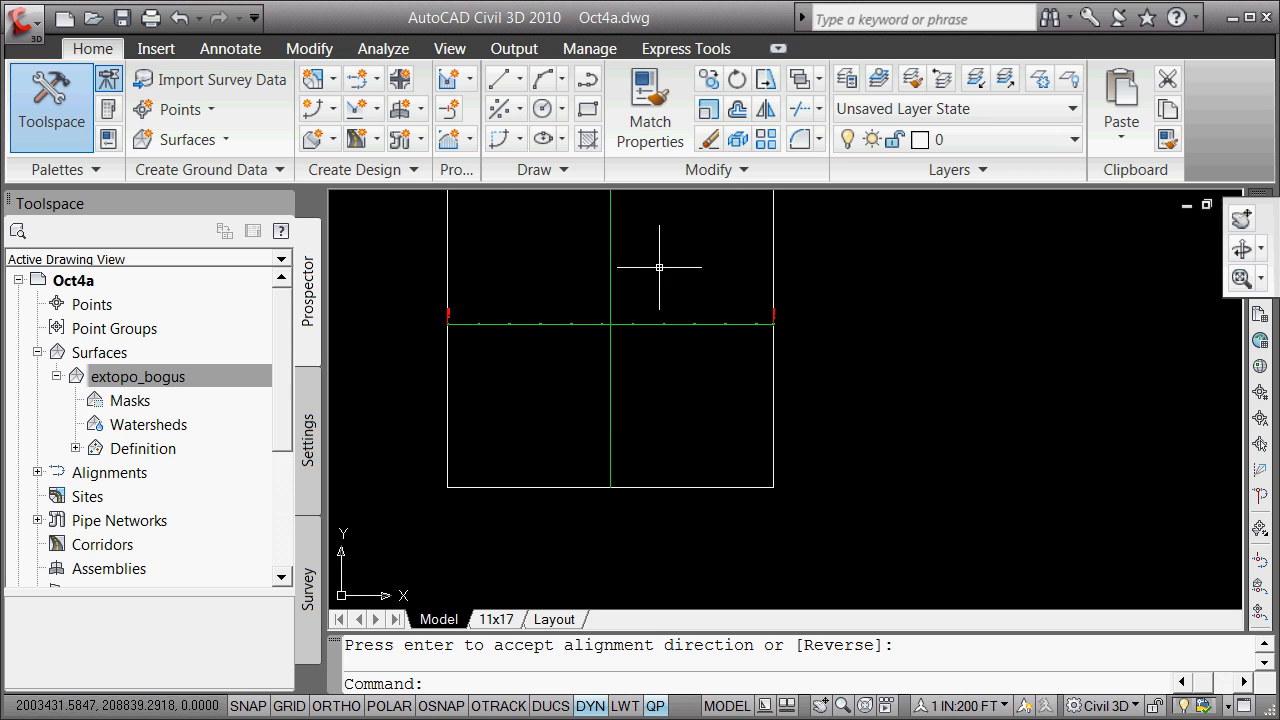
# - Start Create Alignment from Objects with the vertical green polyline and accept its south-to-north direction
pyautogui.click(375, 80)
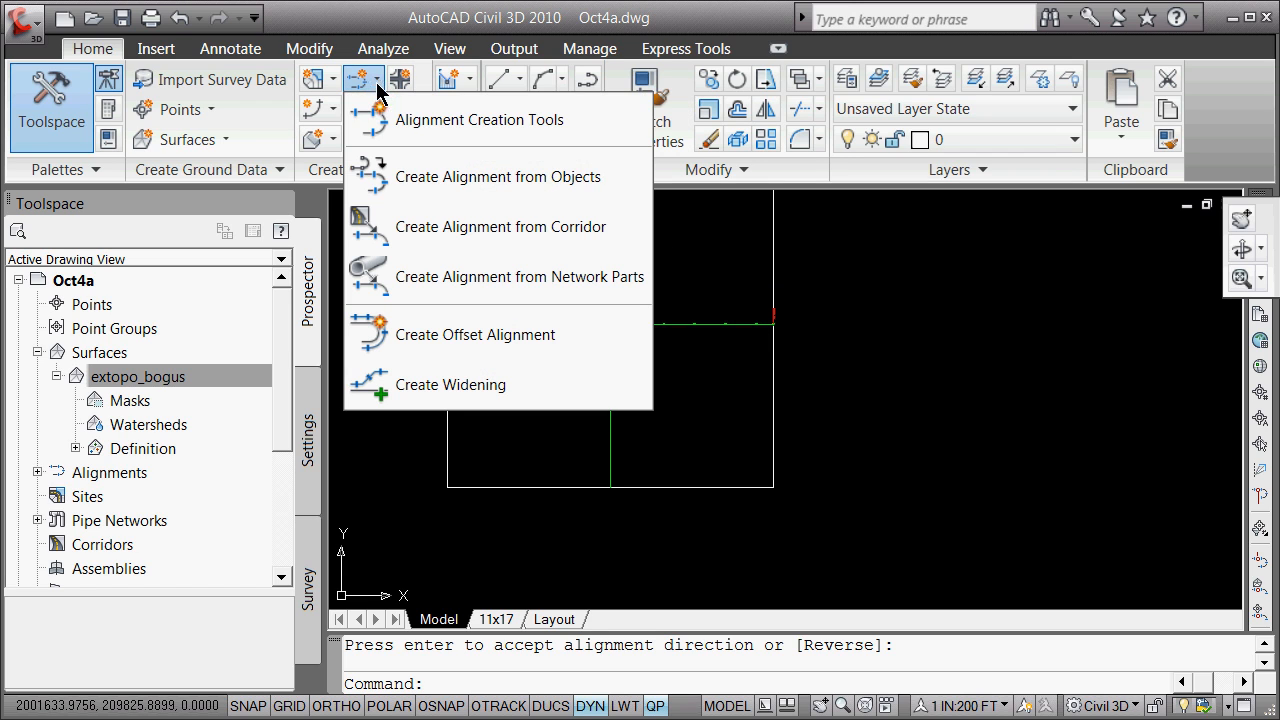
pyautogui.click(440, 178)
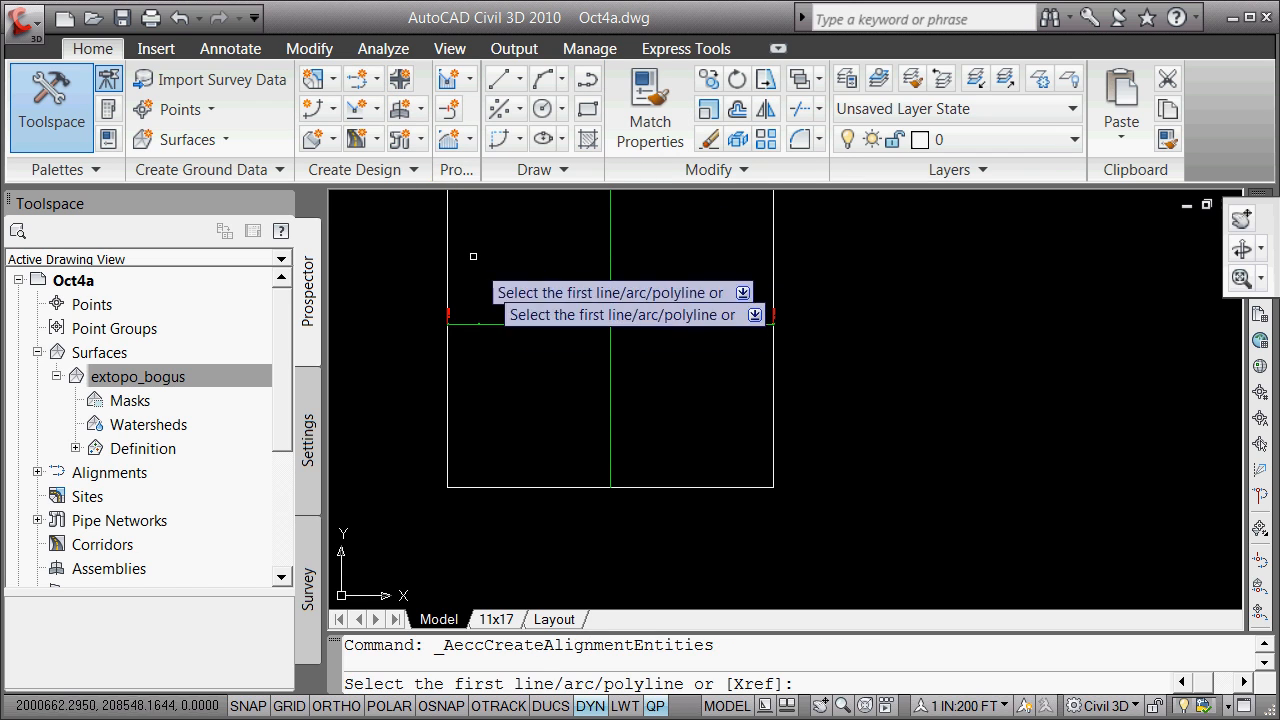
pyautogui.click(610, 437)
pyautogui.press('Return')
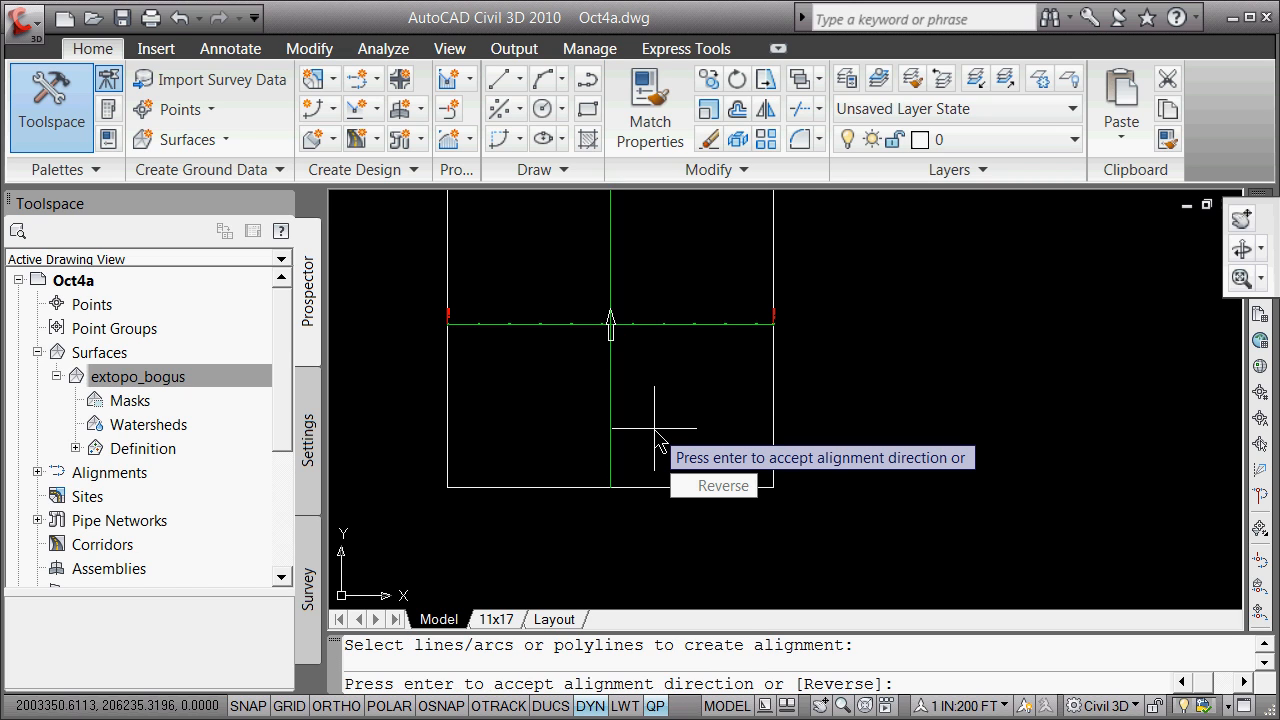
pyautogui.press('Return')
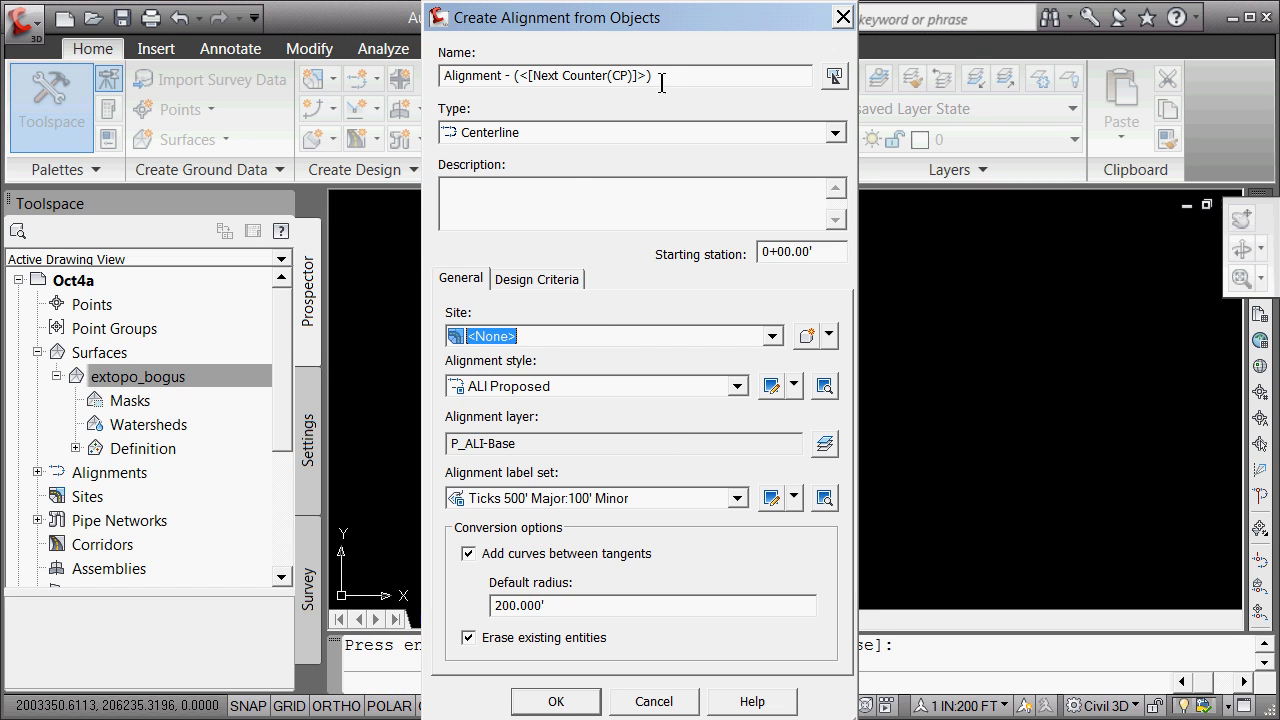
# - Name the vertical alignment sn_cl, set its starting station to 7000, and create it
pyautogui.moveTo(661, 83); pyautogui.dragTo(352, 87)
pyautogui.write('sn_cl')
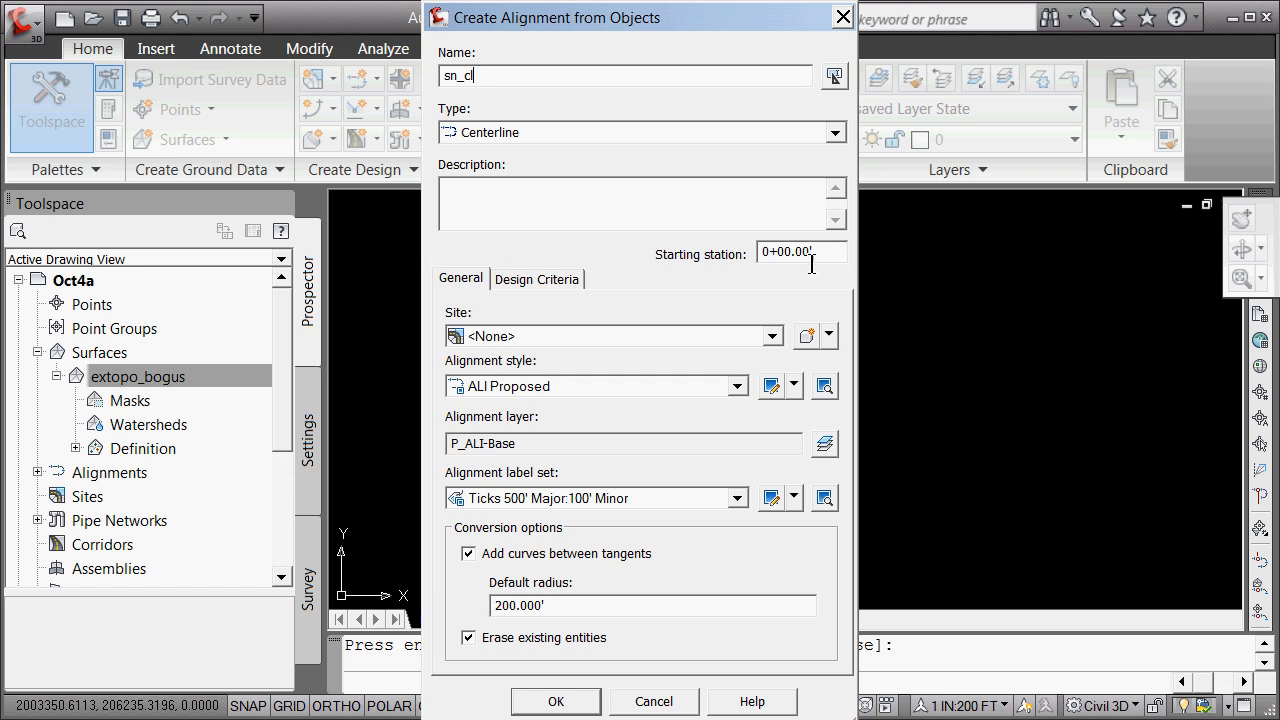
pyautogui.moveTo(812, 251); pyautogui.dragTo(677, 243)
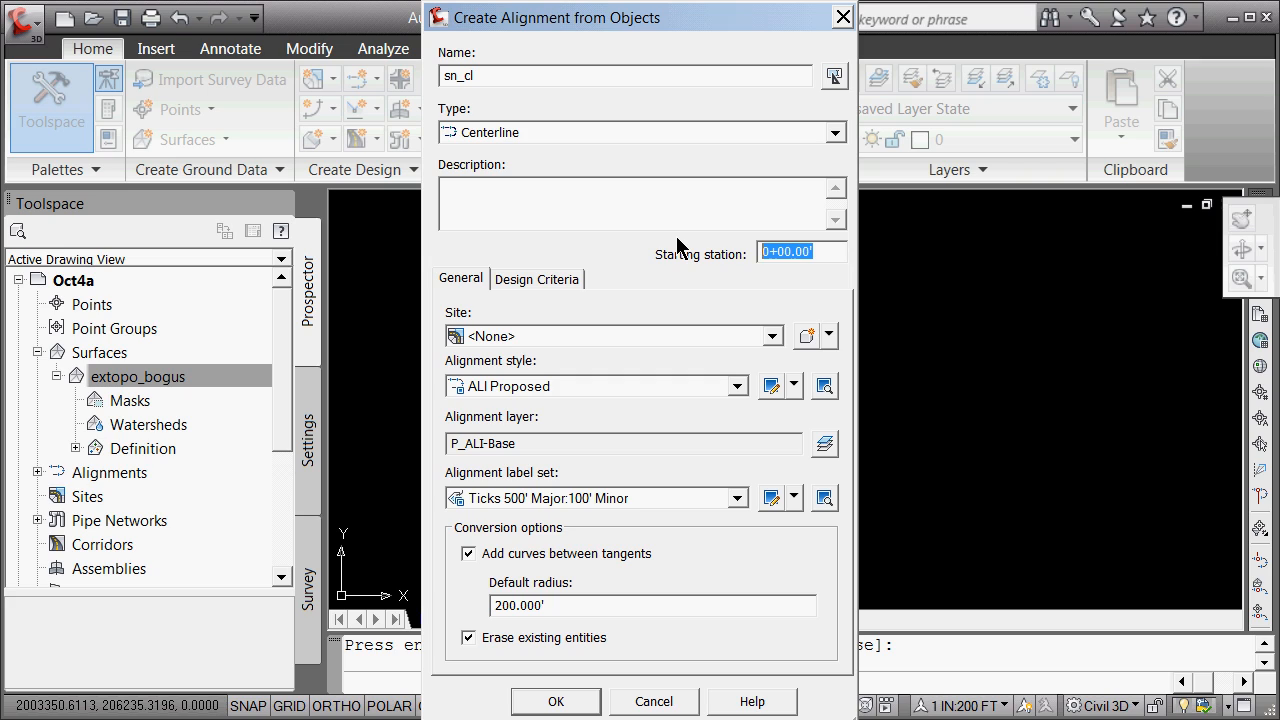
pyautogui.write('7000')
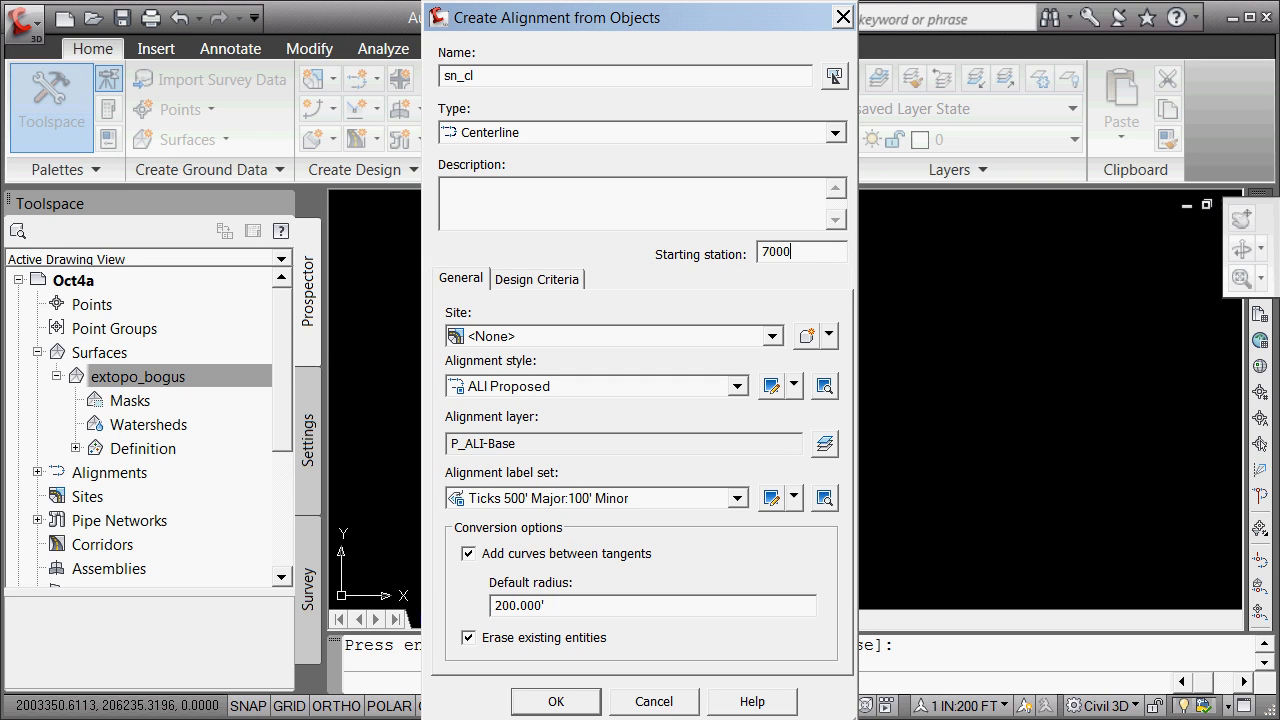
pyautogui.click(580, 703)
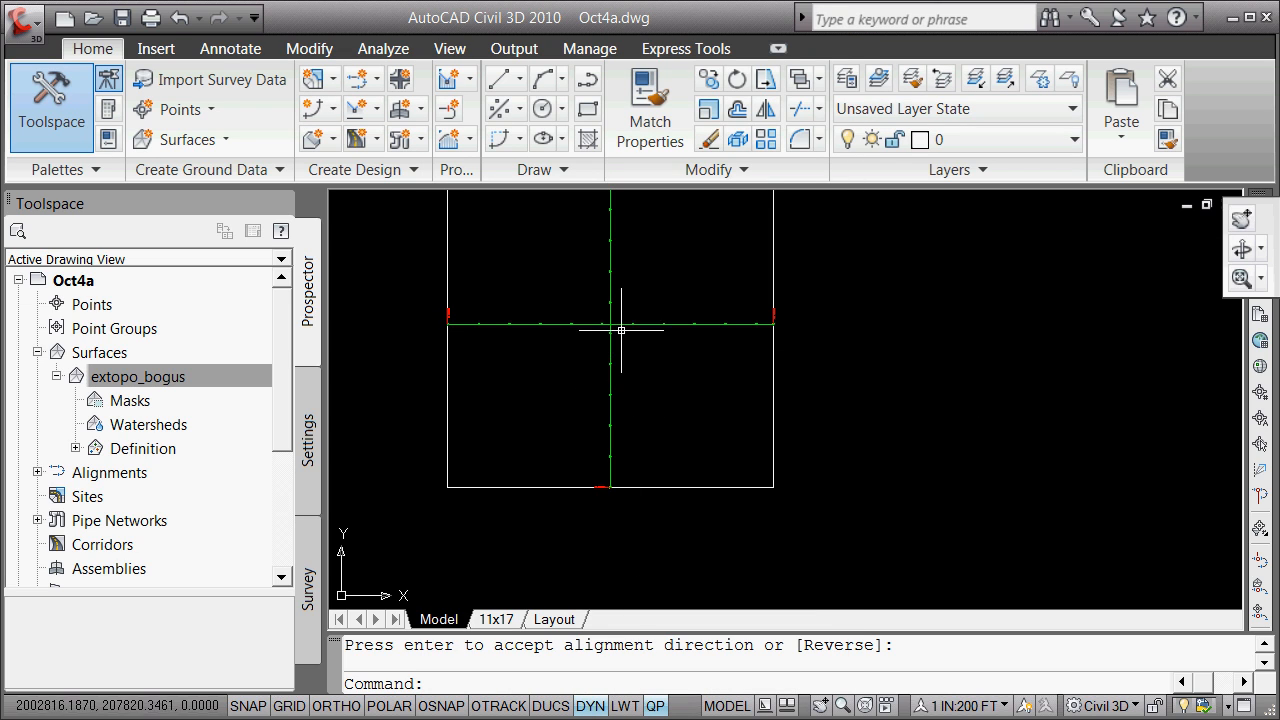
# - Query the coordinates of the point where the we_road_cl and sn_cl alignments cross with the ID command, using an intersection snap
pyautogui.scroll(3, 614, 320)
pyautogui.scroll(2, 517, 374)
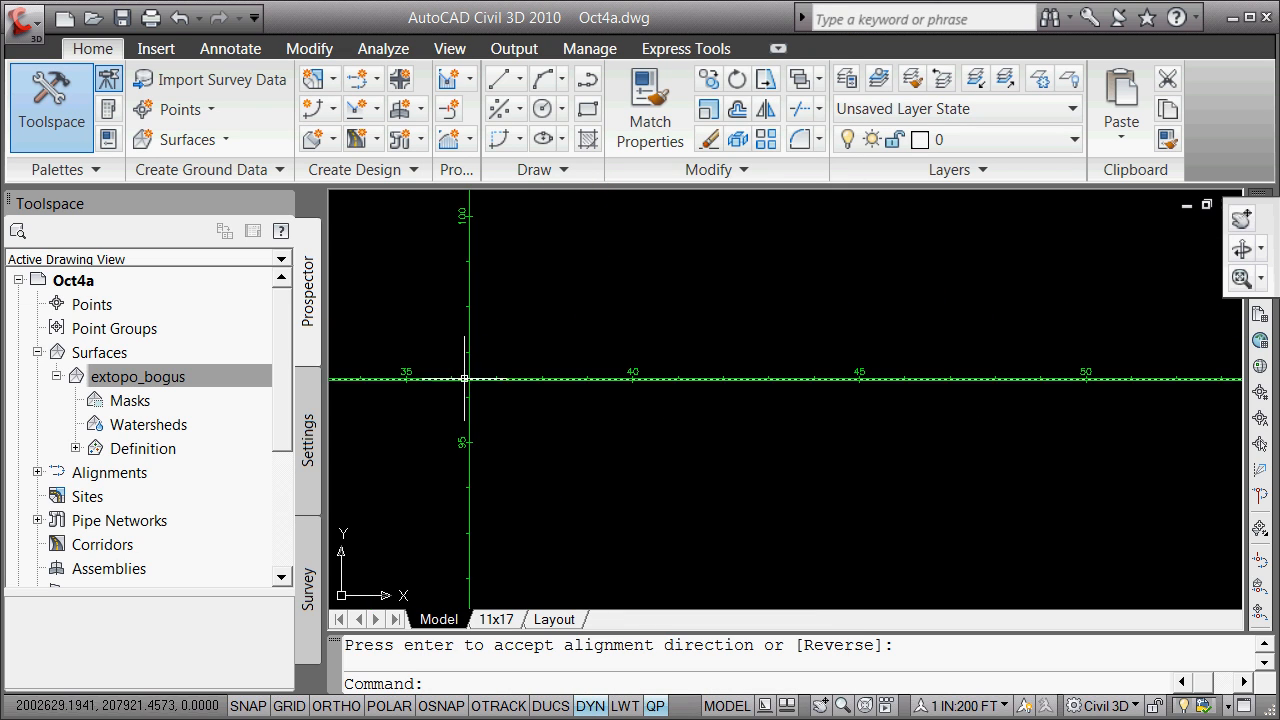
pyautogui.scroll(6, 455, 383)
pyautogui.scroll(-2, 725, 286)
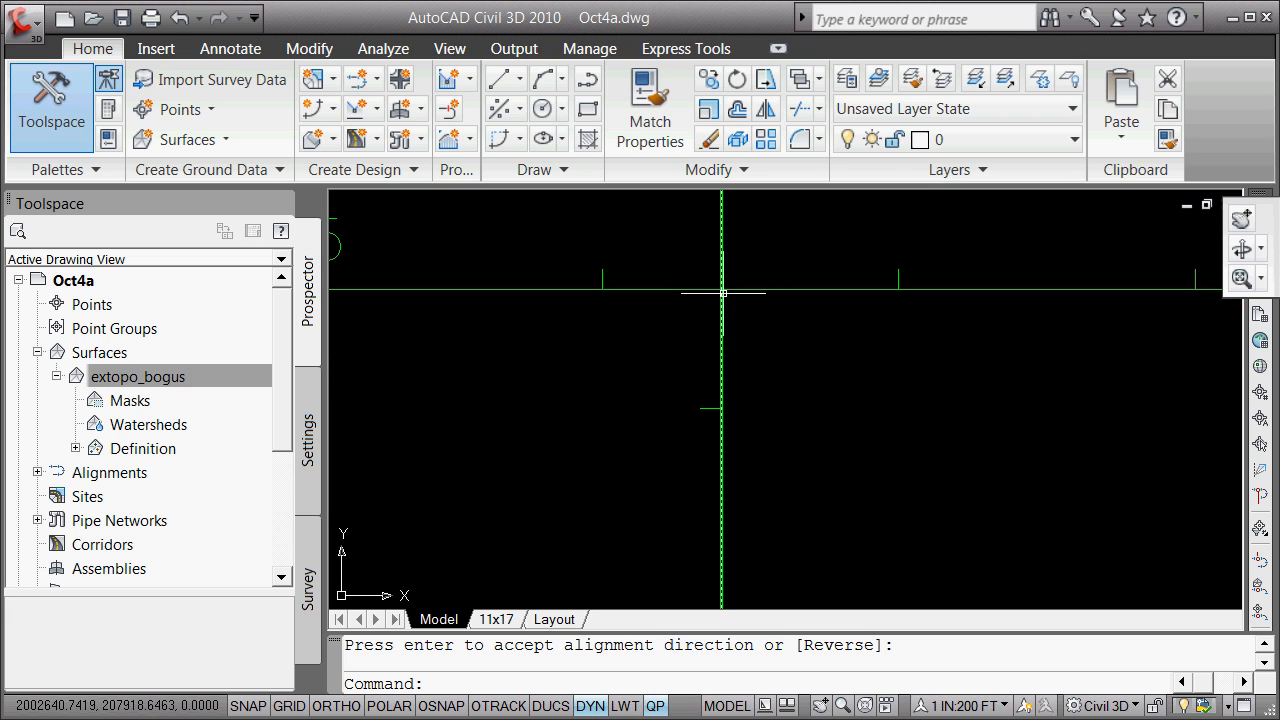
pyautogui.moveTo(721, 291)
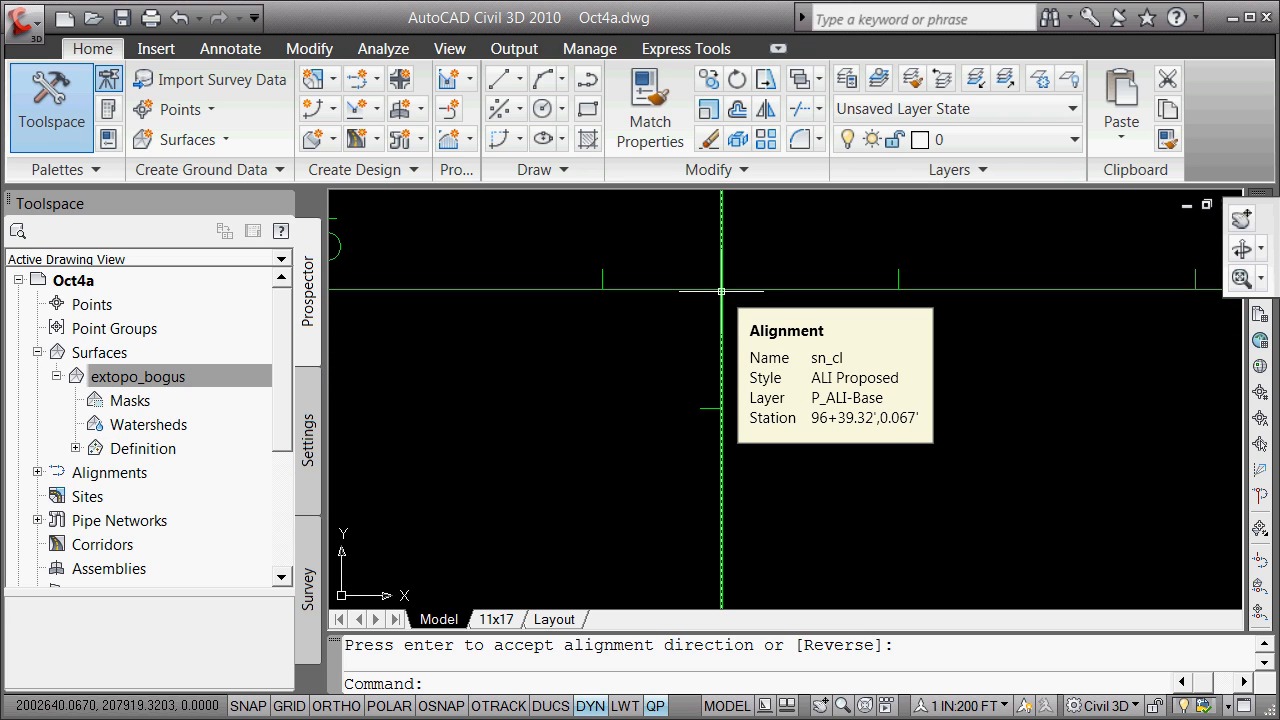
pyautogui.write('i')
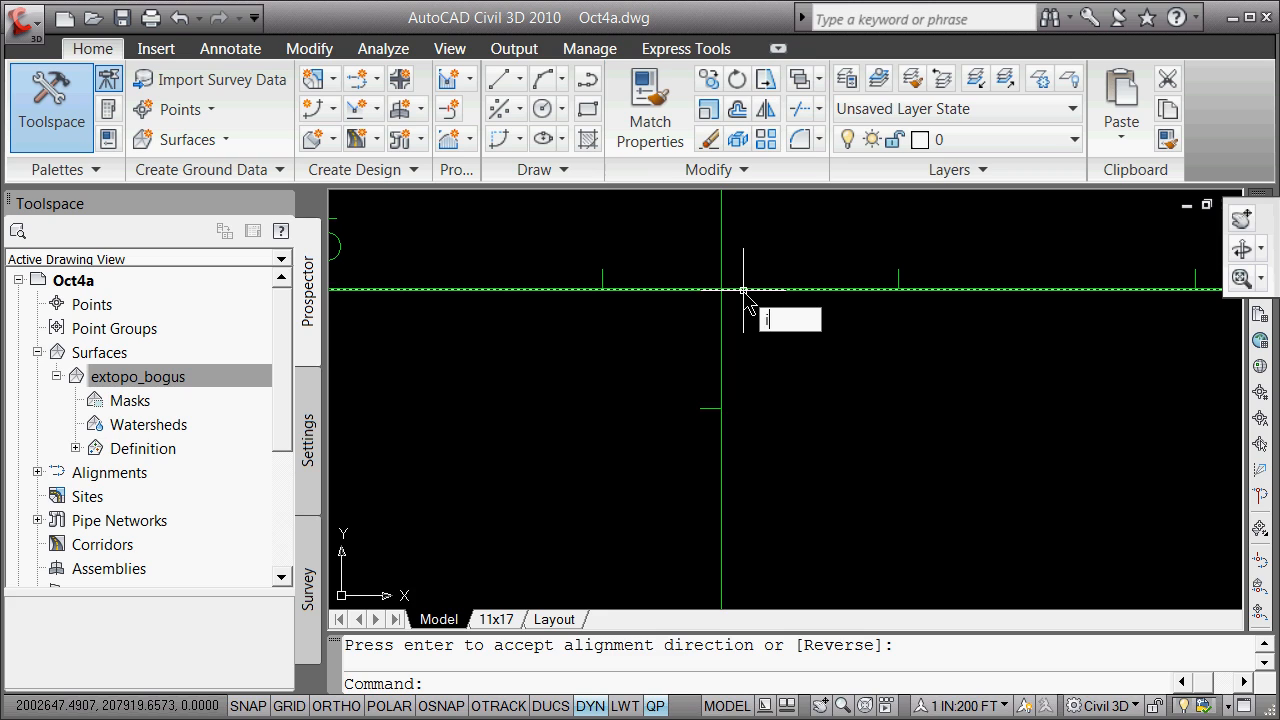
pyautogui.write('d')
pyautogui.press('Return')
pyautogui.write('int:')
pyautogui.press('Return')
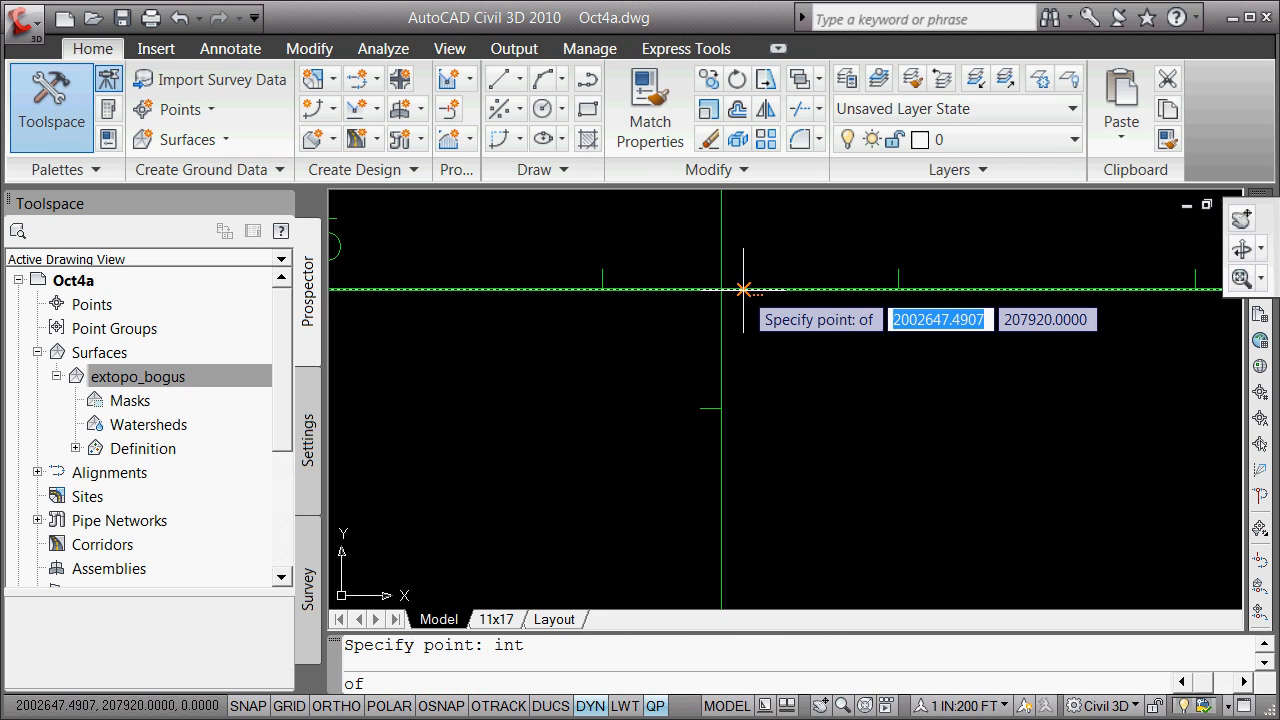
pyautogui.click(722, 289)
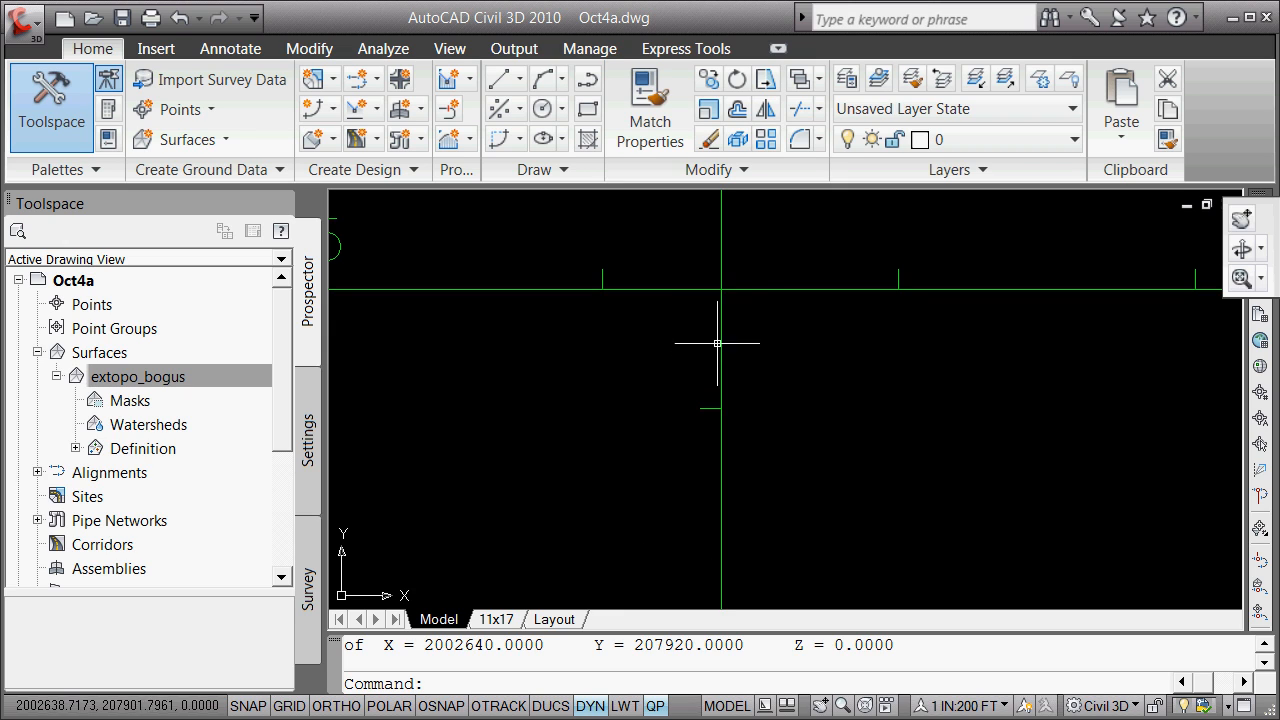
pyautogui.moveTo(721, 290)
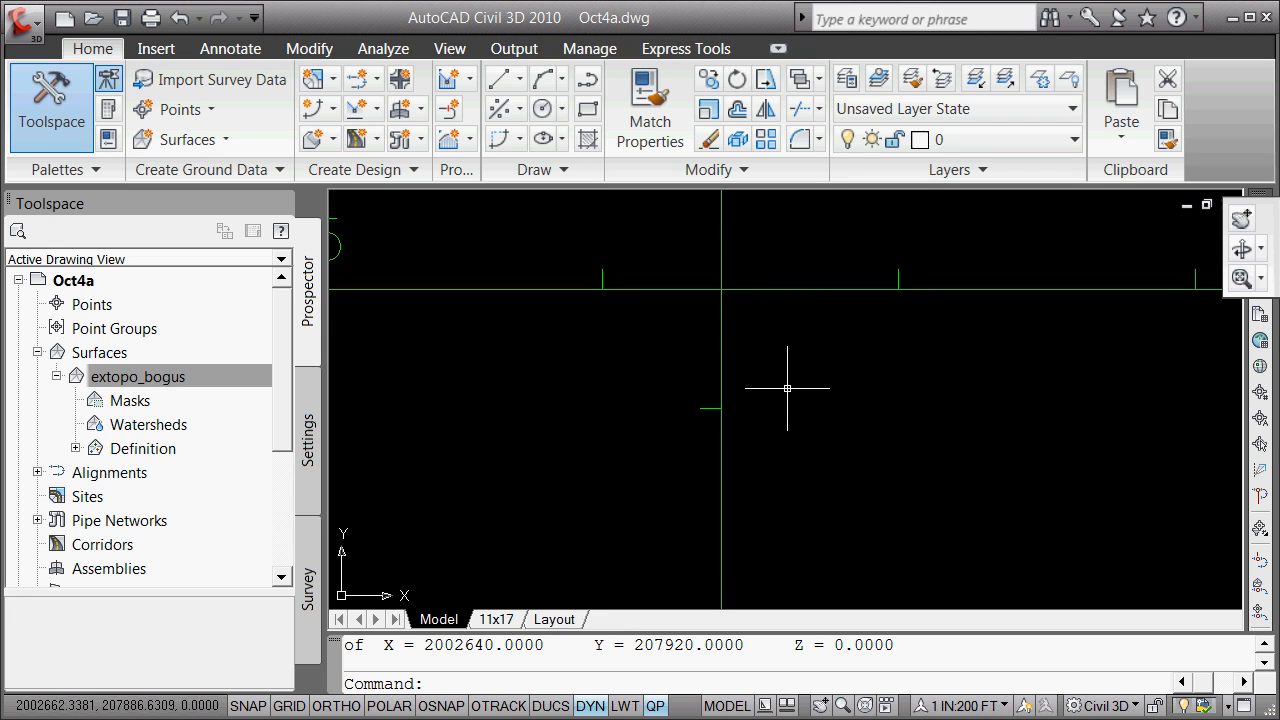
pyautogui.scroll(-3, 787, 388)
pyautogui.scroll(-3, 800, 418)
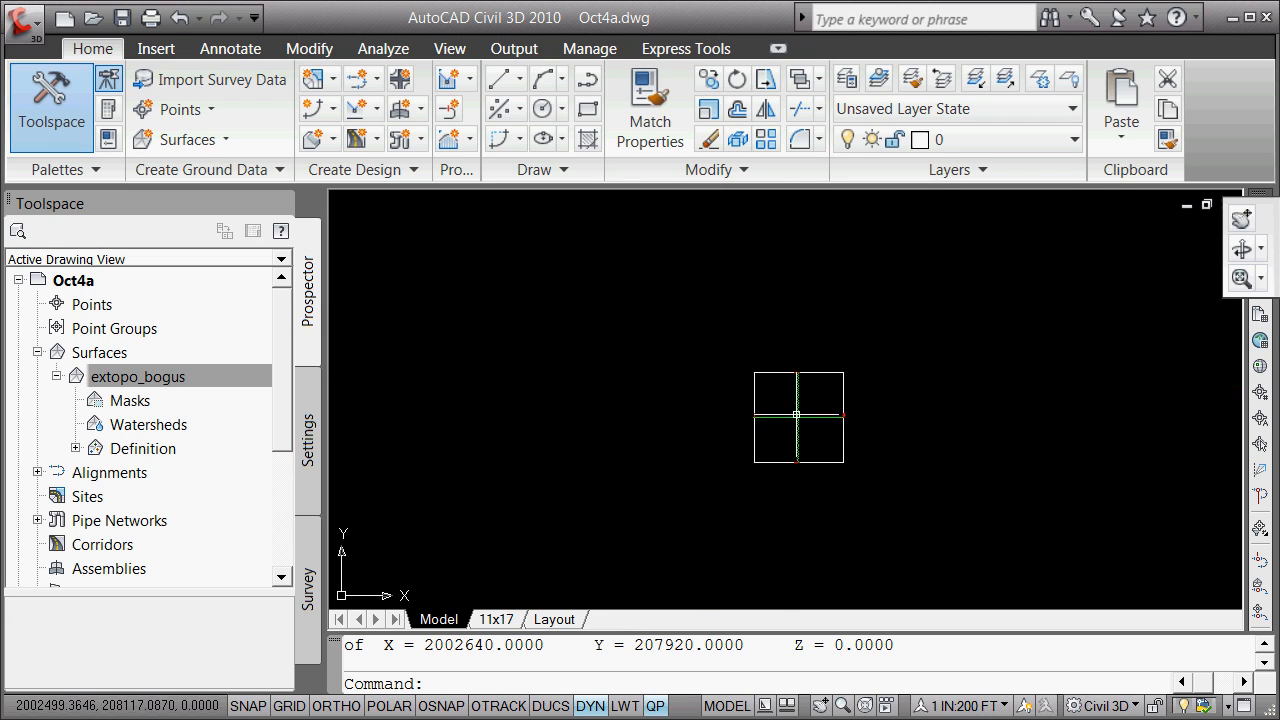